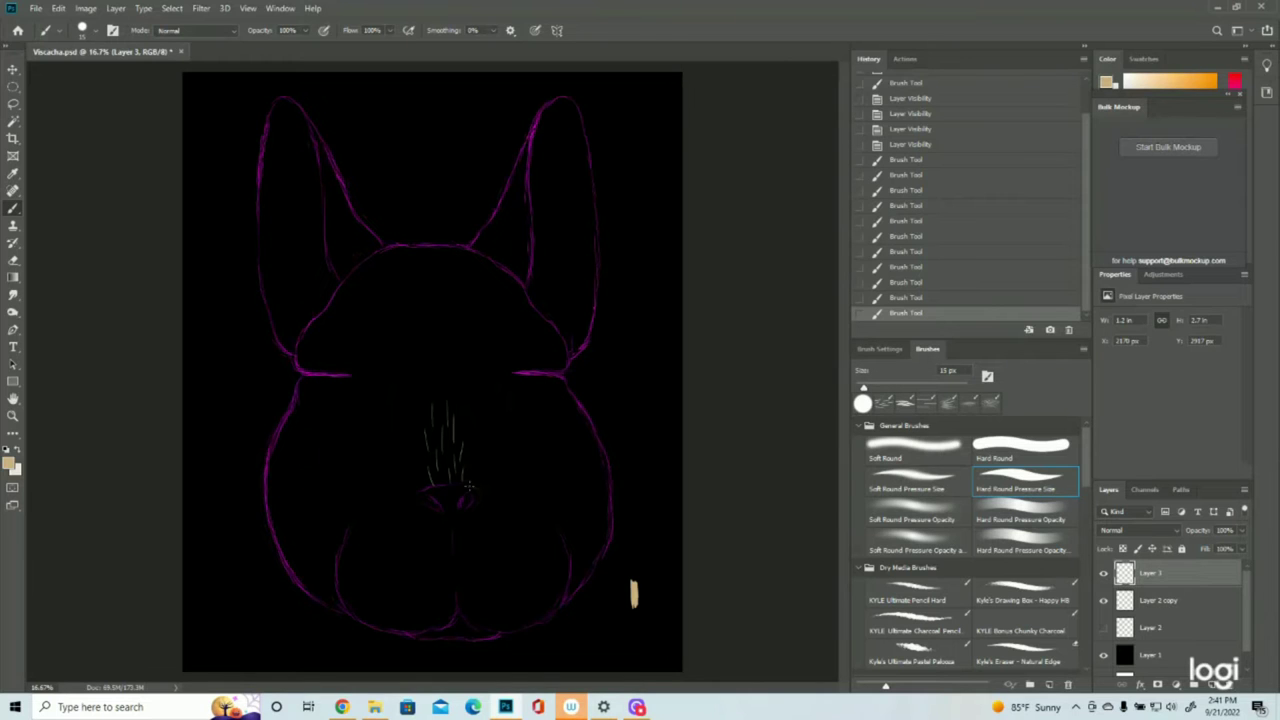
Step: Paint thin tan fur strokes on Layer 3 from the bridge of the nose up to the top of the forehead
{"action": "mouse_move", "coordinate": [461, 436]}
{"action": "left_mouse_down"}
{"action": "mouse_move", "coordinate": [456, 380]}
{"action": "mouse_move", "coordinate": [438, 375]}
{"action": "mouse_move", "coordinate": [446, 361]}
{"action": "left_mouse_up"}
{"action": "mouse_move", "coordinate": [438, 366]}
{"action": "left_mouse_down"}
{"action": "mouse_move", "coordinate": [435, 337]}
{"action": "mouse_move", "coordinate": [454, 342]}
{"action": "mouse_move", "coordinate": [431, 290]}
{"action": "mouse_move", "coordinate": [440, 244]}
{"action": "left_mouse_up"}
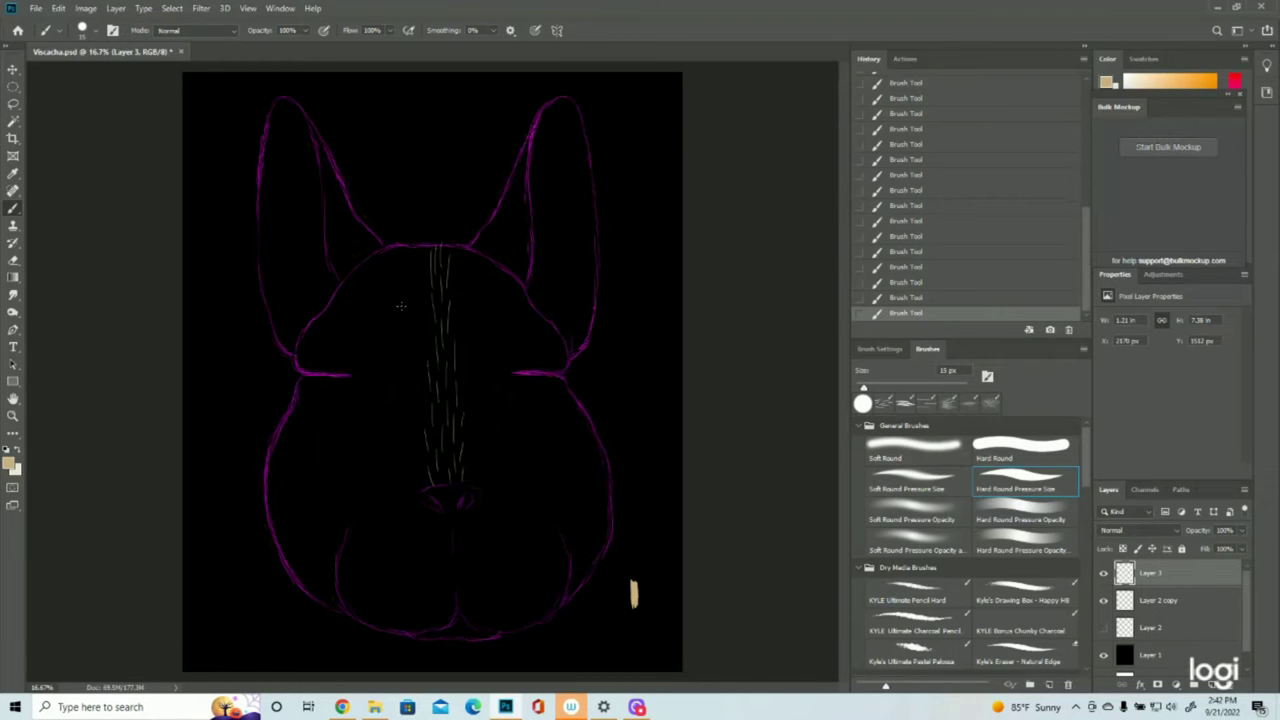
{"action": "left_click_drag", "start_coordinate": [429, 344], "coordinate": [423, 281]}
{"action": "left_click_drag", "start_coordinate": [423, 274], "coordinate": [424, 254]}
Step: Paint tan fur strokes fanning from the nose toward the inner corner of the right-hand eye line
{"action": "mouse_move", "coordinate": [472, 484]}
{"action": "left_mouse_down"}
{"action": "mouse_move", "coordinate": [486, 424]}
{"action": "mouse_move", "coordinate": [474, 412]}
{"action": "mouse_move", "coordinate": [492, 400]}
{"action": "mouse_move", "coordinate": [484, 387]}
{"action": "mouse_move", "coordinate": [507, 380]}
{"action": "left_mouse_up"}
{"action": "left_click_drag", "start_coordinate": [484, 381], "coordinate": [508, 349]}
{"action": "left_click_drag", "start_coordinate": [461, 386], "coordinate": [484, 343]}
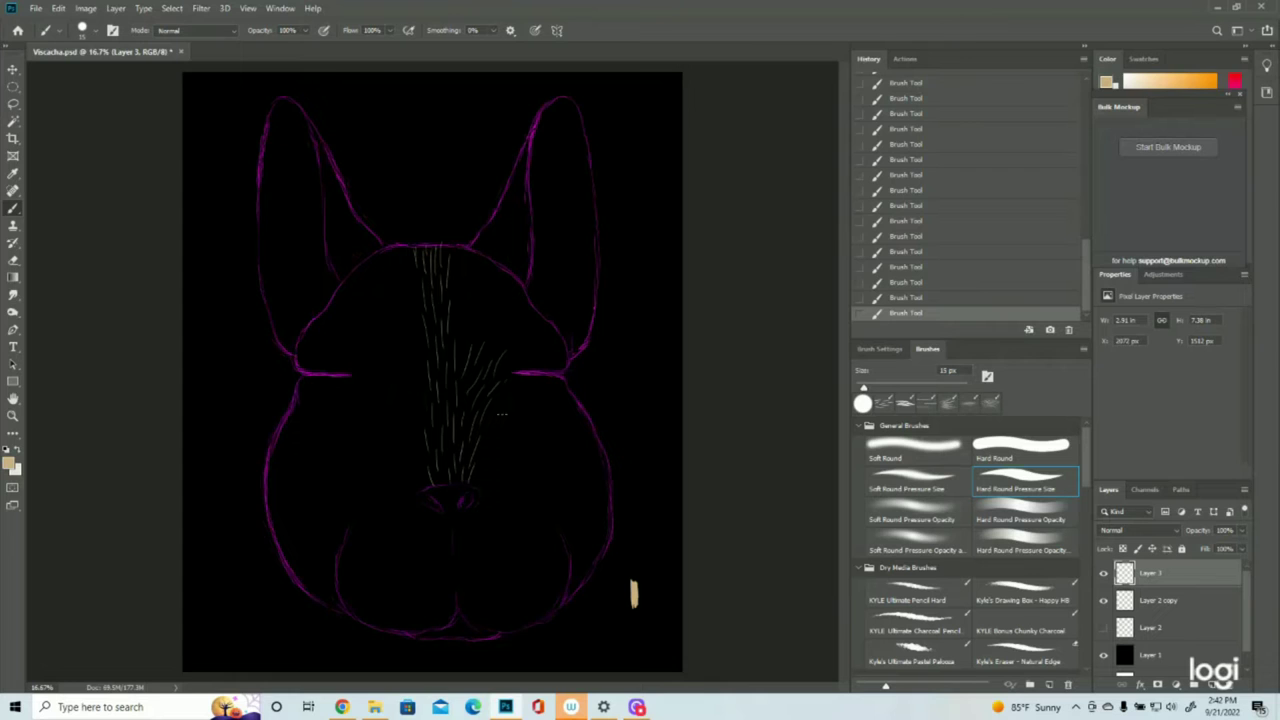
Step: Fill the right-hand cheek with tan fur strokes curving outward from the nose and eye to the lower jaw outline
{"action": "mouse_move", "coordinate": [502, 400]}
{"action": "left_mouse_down"}
{"action": "mouse_move", "coordinate": [521, 384]}
{"action": "mouse_move", "coordinate": [526, 398]}
{"action": "left_mouse_up"}
{"action": "mouse_move", "coordinate": [477, 488]}
{"action": "left_mouse_down"}
{"action": "mouse_move", "coordinate": [497, 465]}
{"action": "mouse_move", "coordinate": [483, 462]}
{"action": "mouse_move", "coordinate": [502, 412]}
{"action": "mouse_move", "coordinate": [531, 413]}
{"action": "mouse_move", "coordinate": [504, 435]}
{"action": "mouse_move", "coordinate": [525, 439]}
{"action": "mouse_move", "coordinate": [532, 422]}
{"action": "mouse_move", "coordinate": [557, 459]}
{"action": "left_mouse_up"}
{"action": "mouse_move", "coordinate": [481, 489]}
{"action": "left_mouse_down"}
{"action": "mouse_move", "coordinate": [518, 495]}
{"action": "mouse_move", "coordinate": [505, 476]}
{"action": "mouse_move", "coordinate": [546, 498]}
{"action": "mouse_move", "coordinate": [529, 470]}
{"action": "mouse_move", "coordinate": [571, 484]}
{"action": "left_mouse_up"}
{"action": "mouse_move", "coordinate": [529, 415]}
{"action": "left_mouse_down"}
{"action": "mouse_move", "coordinate": [550, 426]}
{"action": "mouse_move", "coordinate": [572, 411]}
{"action": "mouse_move", "coordinate": [572, 444]}
{"action": "mouse_move", "coordinate": [600, 435]}
{"action": "mouse_move", "coordinate": [587, 462]}
{"action": "mouse_move", "coordinate": [600, 451]}
{"action": "mouse_move", "coordinate": [612, 461]}
{"action": "mouse_move", "coordinate": [588, 497]}
{"action": "mouse_move", "coordinate": [597, 519]}
{"action": "mouse_move", "coordinate": [602, 500]}
{"action": "mouse_move", "coordinate": [614, 503]}
{"action": "mouse_move", "coordinate": [612, 536]}
{"action": "left_mouse_up"}
{"action": "mouse_move", "coordinate": [545, 508]}
{"action": "left_mouse_down"}
{"action": "mouse_move", "coordinate": [584, 538]}
{"action": "mouse_move", "coordinate": [591, 526]}
{"action": "mouse_move", "coordinate": [615, 536]}
{"action": "mouse_move", "coordinate": [566, 538]}
{"action": "mouse_move", "coordinate": [602, 558]}
{"action": "left_mouse_up"}
{"action": "mouse_move", "coordinate": [564, 543]}
{"action": "left_mouse_down"}
{"action": "mouse_move", "coordinate": [579, 566]}
{"action": "mouse_move", "coordinate": [572, 585]}
{"action": "left_mouse_up"}
Step: Paint tan fur strokes from the nose up toward and past the inner corner of the left-hand eye line
{"action": "mouse_move", "coordinate": [421, 492]}
{"action": "left_mouse_down"}
{"action": "mouse_move", "coordinate": [389, 410]}
{"action": "mouse_move", "coordinate": [422, 447]}
{"action": "mouse_move", "coordinate": [386, 402]}
{"action": "left_mouse_up"}
{"action": "left_click_drag", "start_coordinate": [384, 405], "coordinate": [363, 389]}
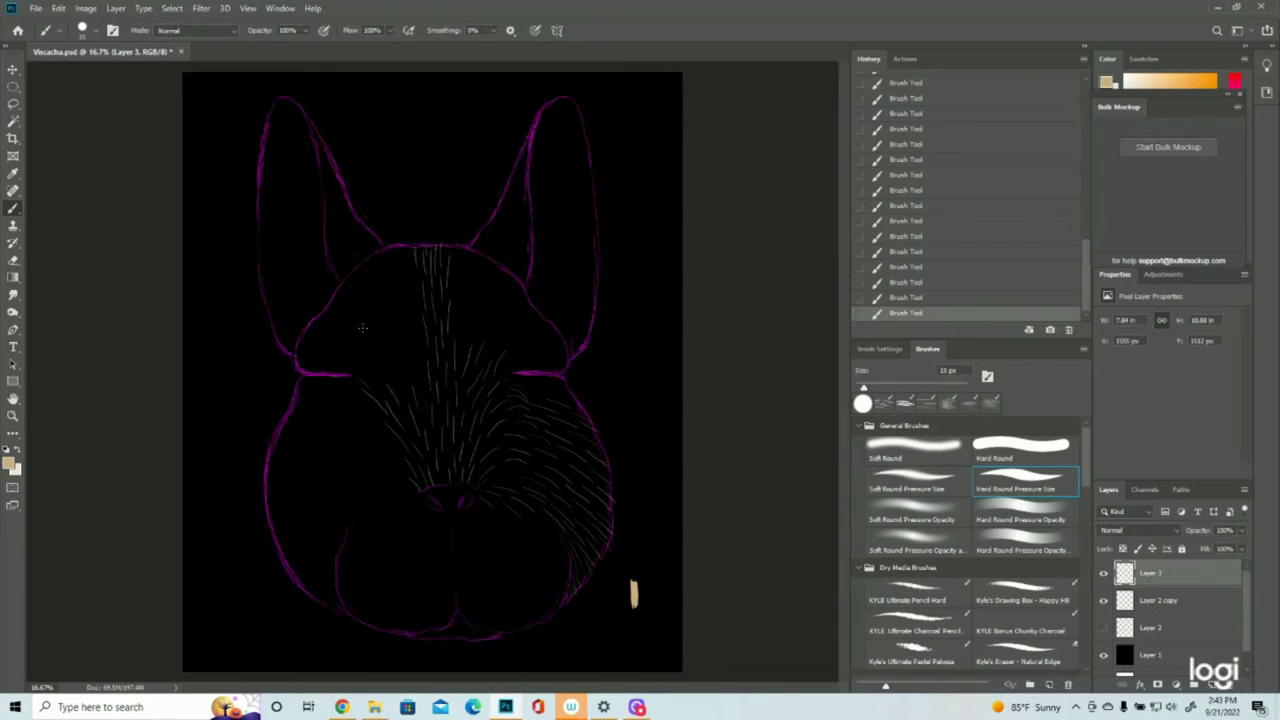
{"action": "mouse_move", "coordinate": [374, 383]}
{"action": "left_mouse_down"}
{"action": "mouse_move", "coordinate": [366, 345]}
{"action": "mouse_move", "coordinate": [337, 335]}
{"action": "left_mouse_up"}
{"action": "left_click_drag", "start_coordinate": [405, 395], "coordinate": [399, 371]}
Step: Fill the left-hand cheek with tan fur strokes curving outward and down to the jaw outline
{"action": "mouse_move", "coordinate": [339, 412]}
{"action": "left_mouse_down"}
{"action": "mouse_move", "coordinate": [312, 408]}
{"action": "mouse_move", "coordinate": [335, 467]}
{"action": "left_mouse_up"}
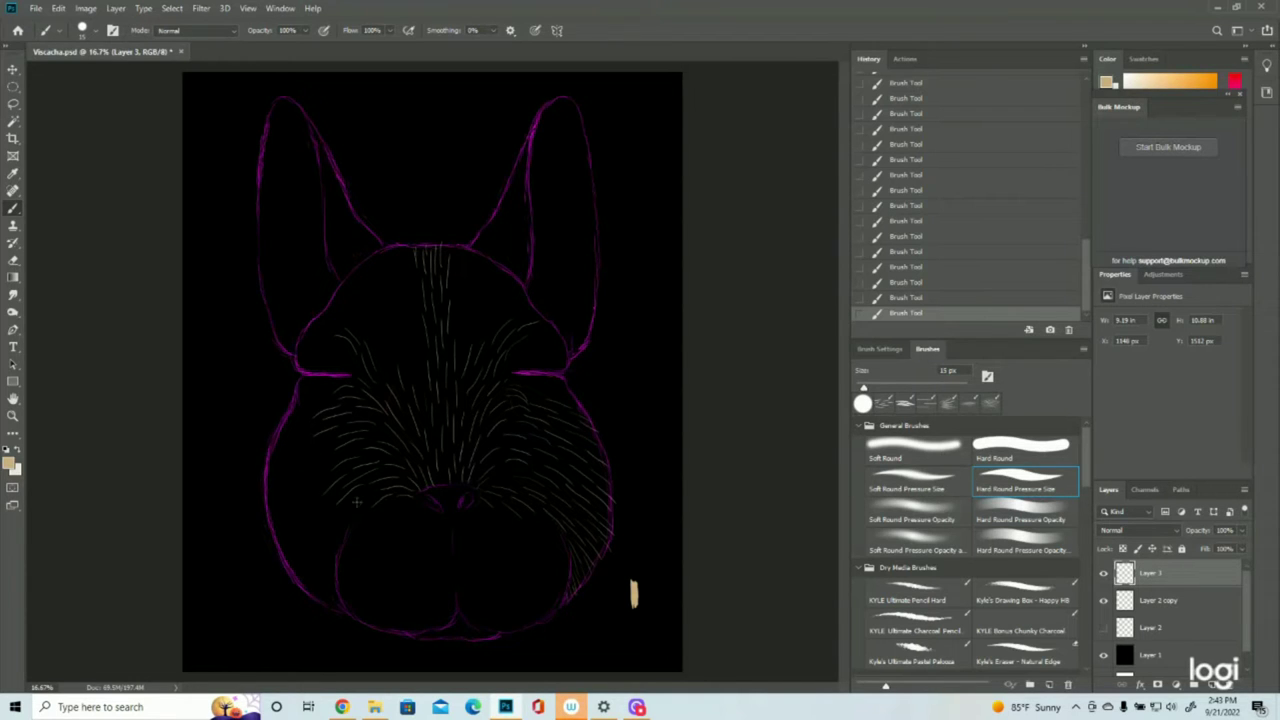
{"action": "mouse_move", "coordinate": [343, 541]}
{"action": "left_mouse_down"}
{"action": "mouse_move", "coordinate": [316, 564]}
{"action": "mouse_move", "coordinate": [314, 550]}
{"action": "mouse_move", "coordinate": [326, 557]}
{"action": "mouse_move", "coordinate": [304, 582]}
{"action": "left_mouse_up"}
{"action": "mouse_move", "coordinate": [311, 563]}
{"action": "left_mouse_down"}
{"action": "mouse_move", "coordinate": [343, 580]}
{"action": "mouse_move", "coordinate": [333, 569]}
{"action": "mouse_move", "coordinate": [322, 605]}
{"action": "left_mouse_up"}
{"action": "mouse_move", "coordinate": [336, 598]}
{"action": "left_mouse_down"}
{"action": "mouse_move", "coordinate": [332, 612]}
{"action": "mouse_move", "coordinate": [318, 595]}
{"action": "left_mouse_up"}
{"action": "mouse_move", "coordinate": [322, 393]}
{"action": "left_mouse_down"}
{"action": "mouse_move", "coordinate": [295, 413]}
{"action": "mouse_move", "coordinate": [305, 396]}
{"action": "mouse_move", "coordinate": [293, 398]}
{"action": "mouse_move", "coordinate": [311, 410]}
{"action": "mouse_move", "coordinate": [280, 424]}
{"action": "mouse_move", "coordinate": [318, 426]}
{"action": "mouse_move", "coordinate": [279, 437]}
{"action": "mouse_move", "coordinate": [293, 421]}
{"action": "mouse_move", "coordinate": [287, 449]}
{"action": "mouse_move", "coordinate": [338, 440]}
{"action": "mouse_move", "coordinate": [313, 459]}
{"action": "mouse_move", "coordinate": [333, 457]}
{"action": "mouse_move", "coordinate": [309, 479]}
{"action": "mouse_move", "coordinate": [319, 449]}
{"action": "mouse_move", "coordinate": [283, 469]}
{"action": "mouse_move", "coordinate": [309, 471]}
{"action": "mouse_move", "coordinate": [302, 445]}
{"action": "mouse_move", "coordinate": [260, 461]}
{"action": "mouse_move", "coordinate": [279, 483]}
{"action": "mouse_move", "coordinate": [284, 465]}
{"action": "mouse_move", "coordinate": [256, 500]}
{"action": "mouse_move", "coordinate": [327, 480]}
{"action": "mouse_move", "coordinate": [292, 505]}
{"action": "mouse_move", "coordinate": [306, 485]}
{"action": "mouse_move", "coordinate": [282, 499]}
{"action": "mouse_move", "coordinate": [283, 485]}
{"action": "mouse_move", "coordinate": [260, 516]}
{"action": "mouse_move", "coordinate": [298, 519]}
{"action": "mouse_move", "coordinate": [320, 500]}
{"action": "mouse_move", "coordinate": [295, 554]}
{"action": "left_mouse_up"}
{"action": "left_click_drag", "start_coordinate": [306, 551], "coordinate": [296, 566]}
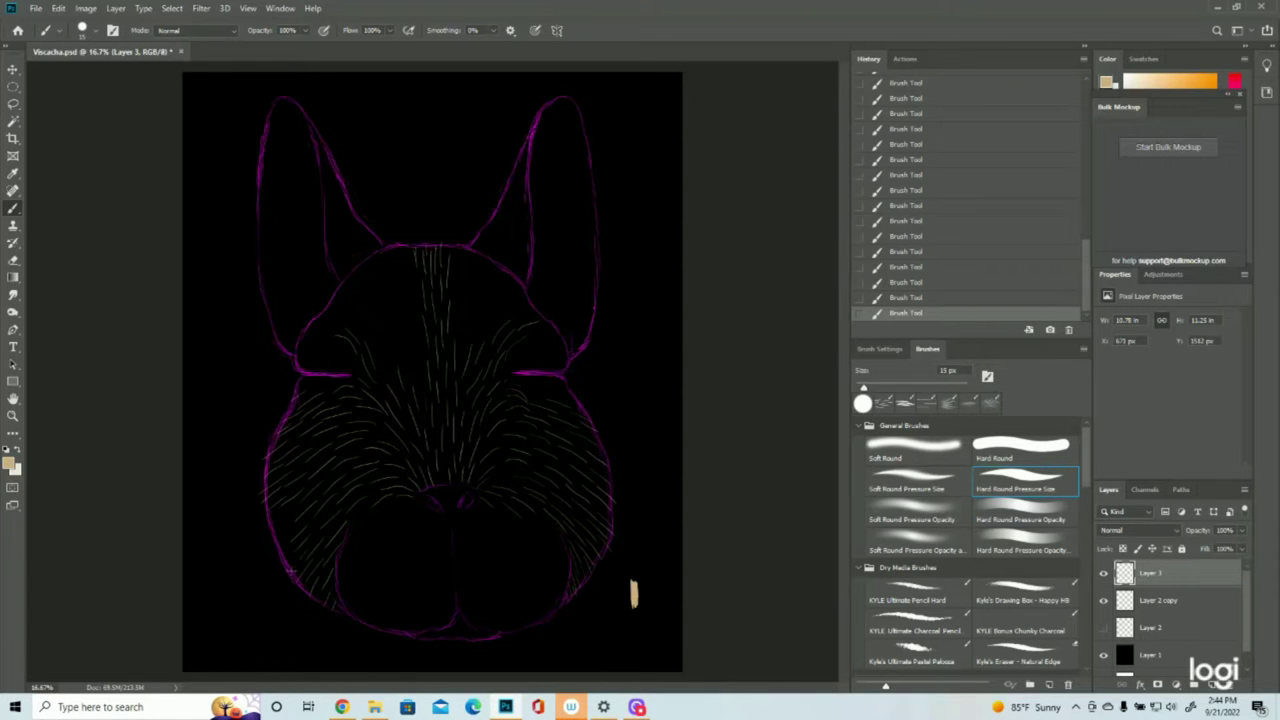
{"action": "mouse_move", "coordinate": [291, 511]}
{"action": "left_mouse_down"}
{"action": "mouse_move", "coordinate": [274, 529]}
{"action": "mouse_move", "coordinate": [286, 558]}
{"action": "left_mouse_up"}
Step: Fill the rest of the forehead on both sides with tan fur strokes fanning up to the head outline
{"action": "mouse_move", "coordinate": [395, 351]}
{"action": "left_mouse_down"}
{"action": "mouse_move", "coordinate": [379, 315]}
{"action": "mouse_move", "coordinate": [330, 299]}
{"action": "left_mouse_up"}
{"action": "mouse_move", "coordinate": [408, 304]}
{"action": "left_mouse_down"}
{"action": "mouse_move", "coordinate": [405, 243]}
{"action": "mouse_move", "coordinate": [407, 268]}
{"action": "mouse_move", "coordinate": [380, 254]}
{"action": "left_mouse_up"}
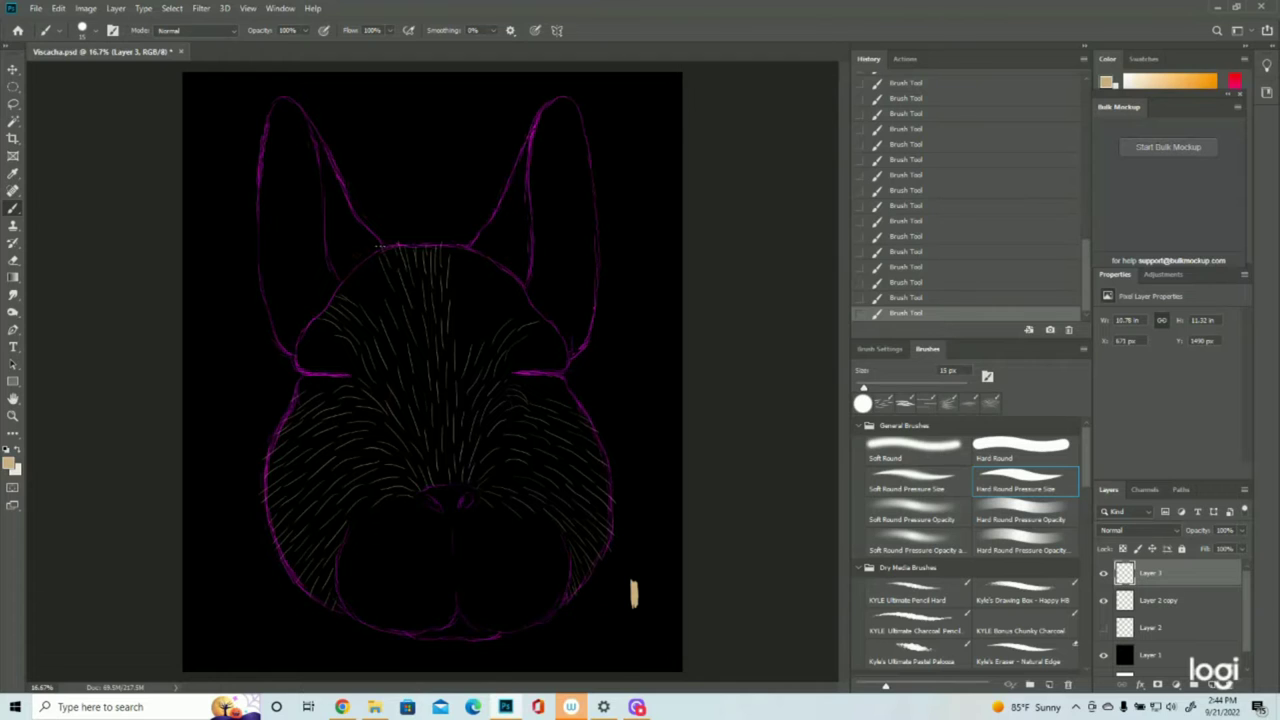
{"action": "left_click_drag", "start_coordinate": [376, 304], "coordinate": [373, 262]}
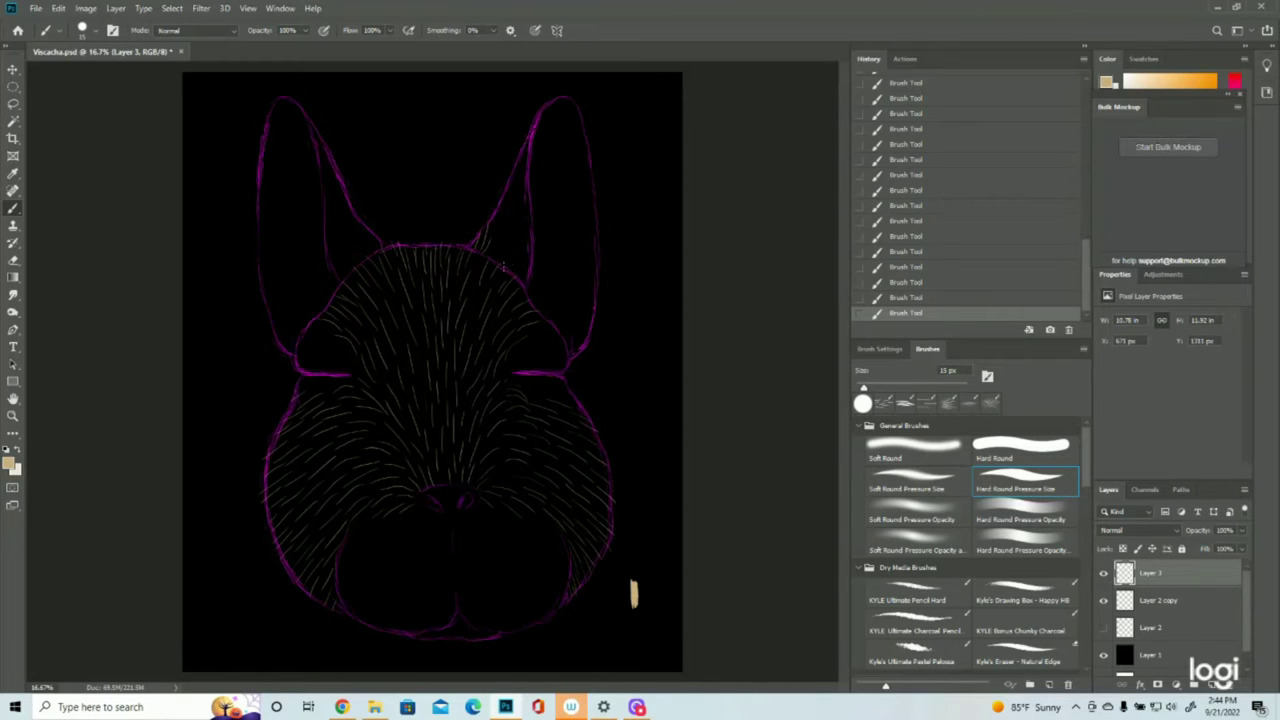
Step: Paint tan fur strokes along the inner edge sections of both ears, from the base up to the tips
{"action": "mouse_move", "coordinate": [490, 257]}
{"action": "left_mouse_down"}
{"action": "mouse_move", "coordinate": [510, 224]}
{"action": "mouse_move", "coordinate": [498, 207]}
{"action": "left_mouse_up"}
{"action": "mouse_move", "coordinate": [525, 207]}
{"action": "left_mouse_down"}
{"action": "mouse_move", "coordinate": [525, 160]}
{"action": "mouse_move", "coordinate": [512, 177]}
{"action": "left_mouse_up"}
{"action": "left_click_drag", "start_coordinate": [525, 152], "coordinate": [523, 169]}
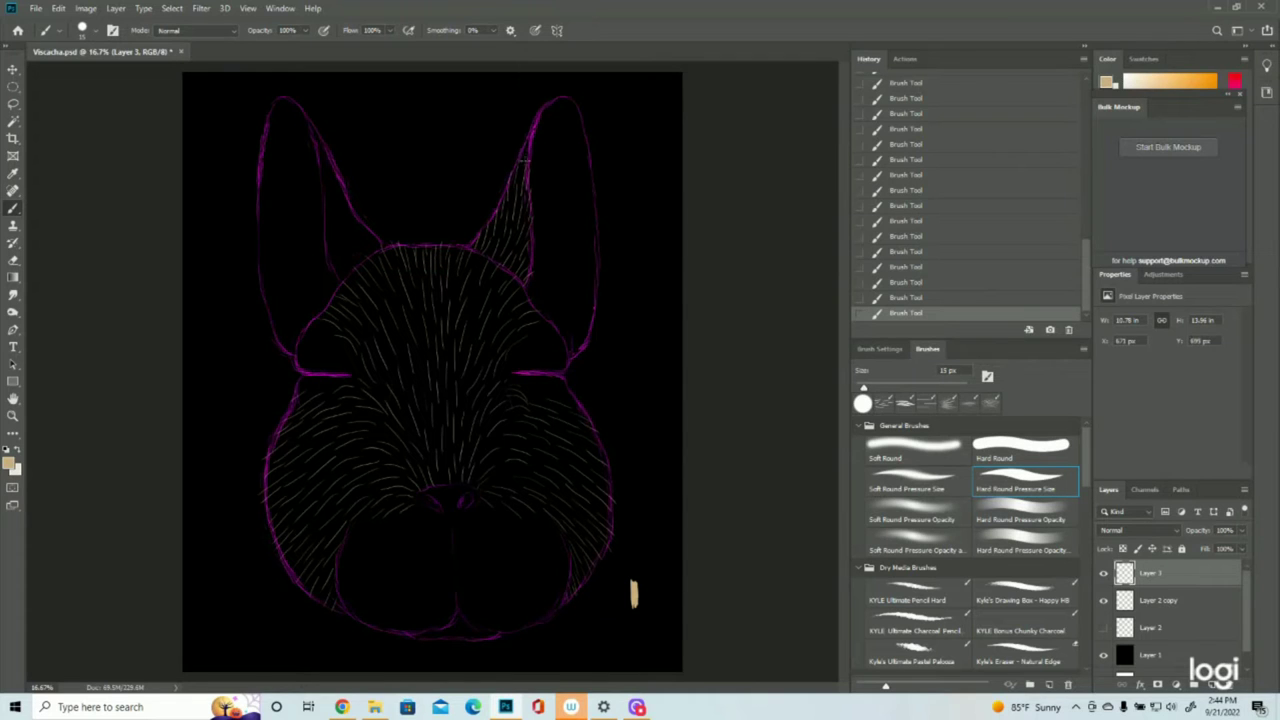
{"action": "left_click_drag", "start_coordinate": [552, 116], "coordinate": [545, 106]}
{"action": "left_click_drag", "start_coordinate": [351, 256], "coordinate": [334, 206]}
{"action": "mouse_move", "coordinate": [341, 257]}
{"action": "left_mouse_down"}
{"action": "mouse_move", "coordinate": [326, 181]}
{"action": "mouse_move", "coordinate": [339, 162]}
{"action": "mouse_move", "coordinate": [282, 94]}
{"action": "left_mouse_up"}
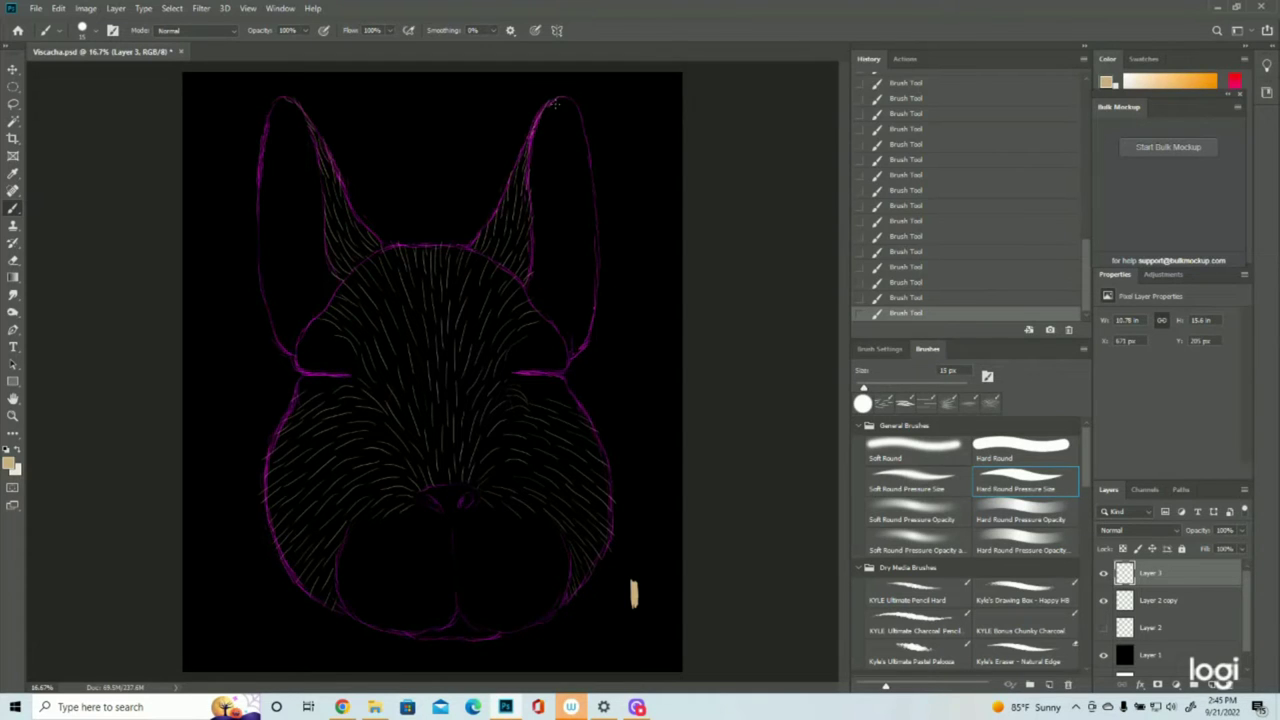
{"action": "left_click_drag", "start_coordinate": [566, 92], "coordinate": [571, 104]}
Step: Save the document and add a new layer above Layer 3
{"action": "left_click", "coordinate": [36, 8]}
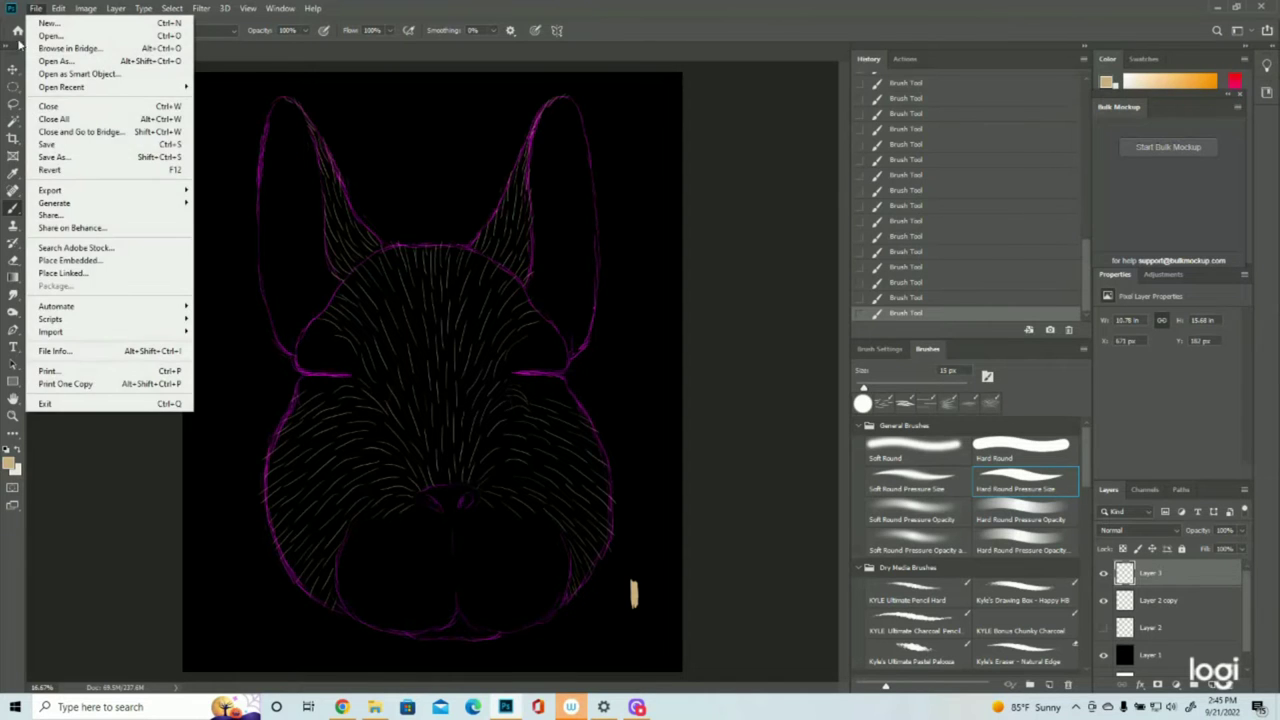
{"action": "left_click", "coordinate": [46, 146]}
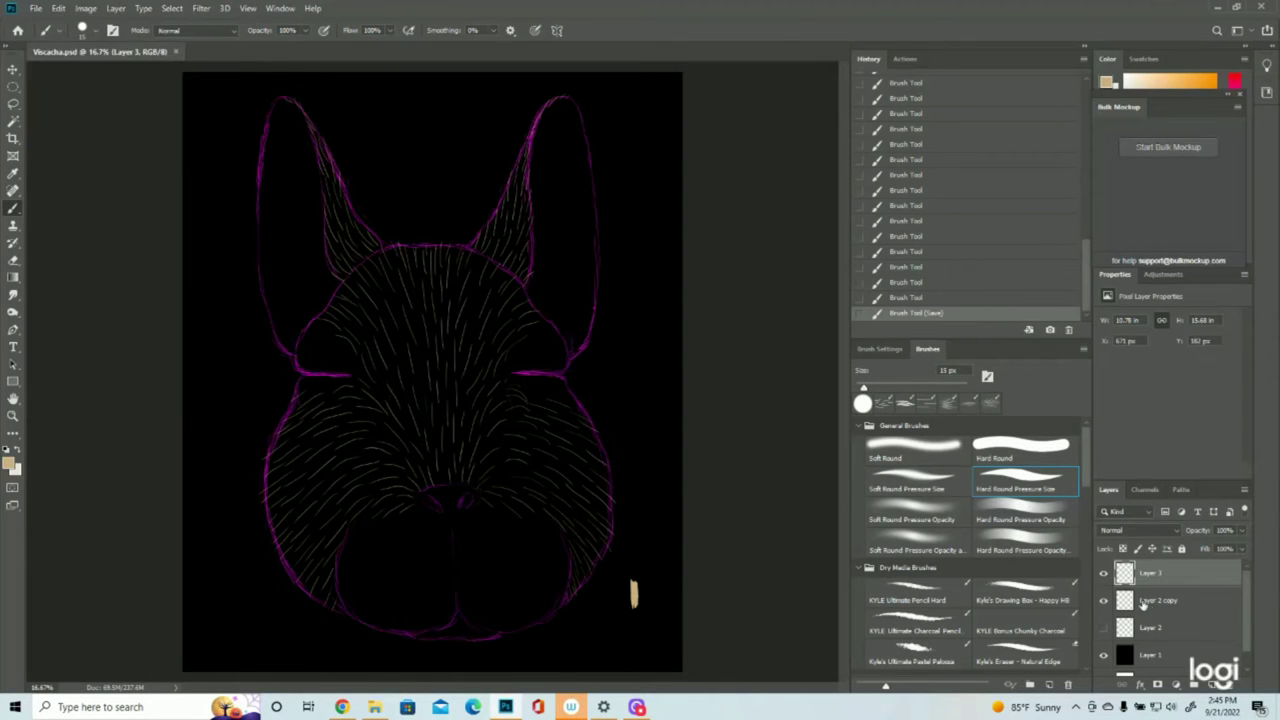
{"action": "left_click", "coordinate": [1208, 684]}
{"action": "left_click", "coordinate": [9, 462]}
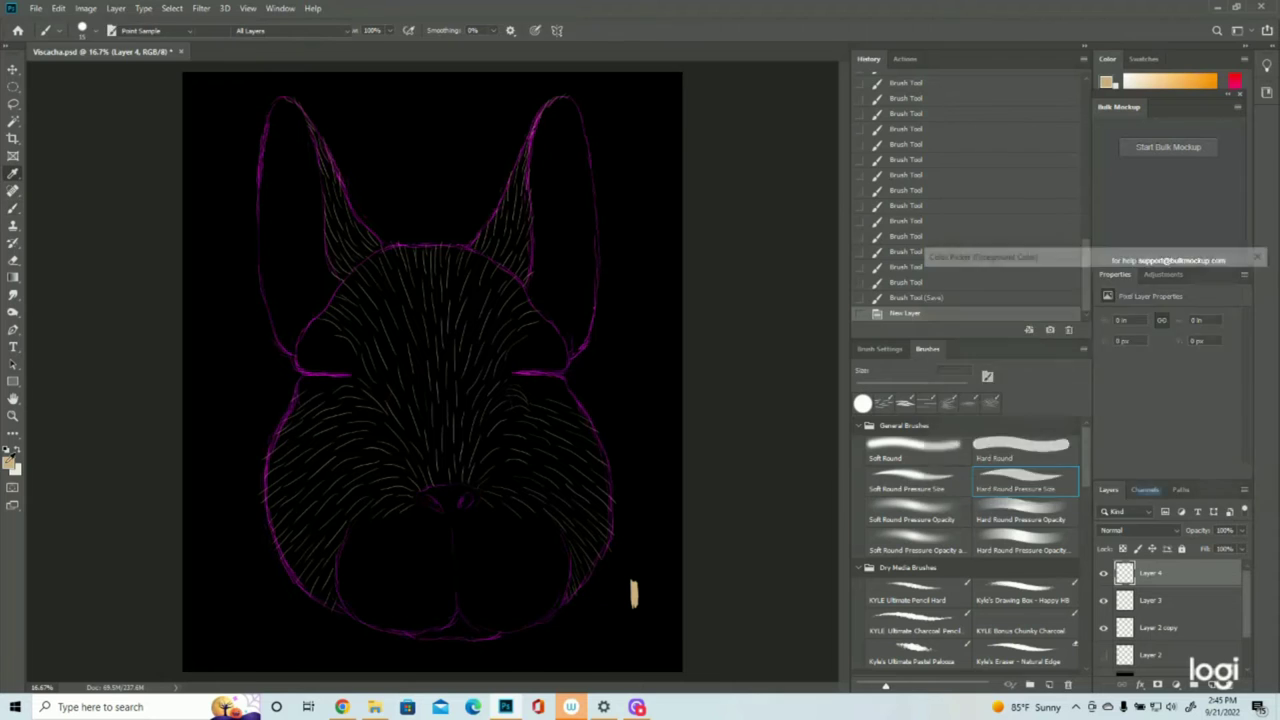
{"action": "left_click", "coordinate": [937, 296]}
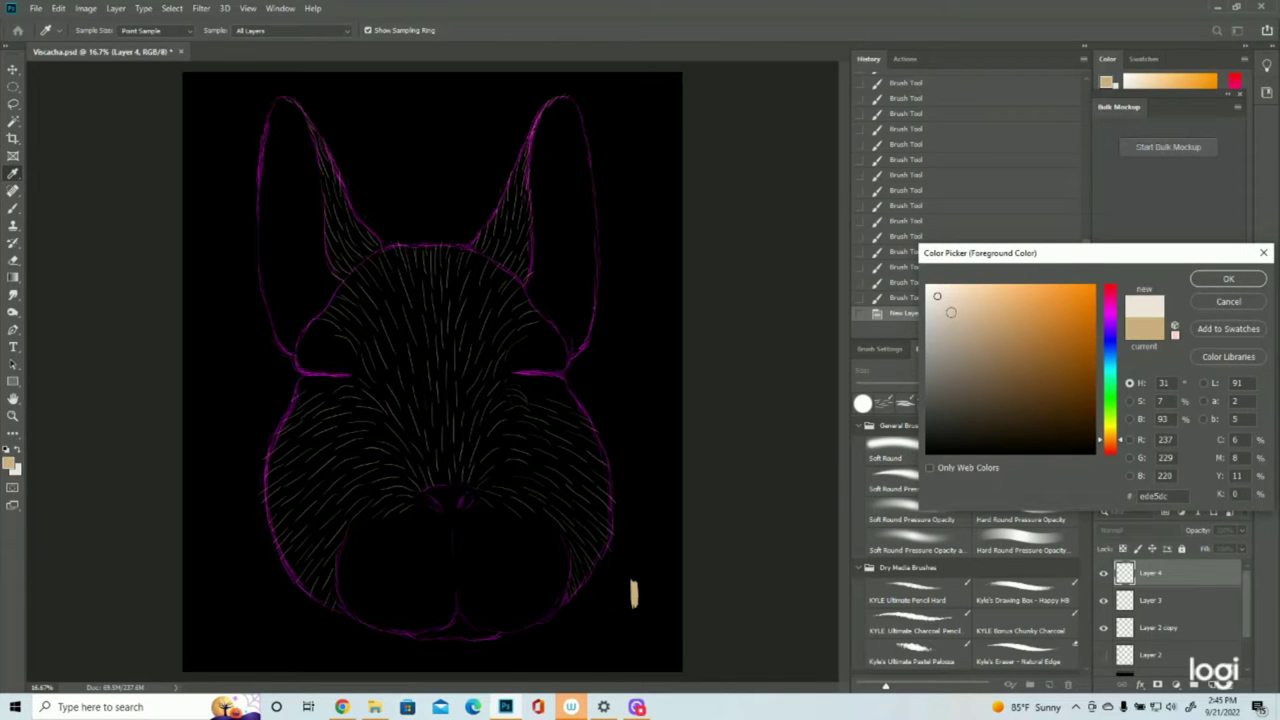
{"action": "left_click", "coordinate": [1228, 301]}
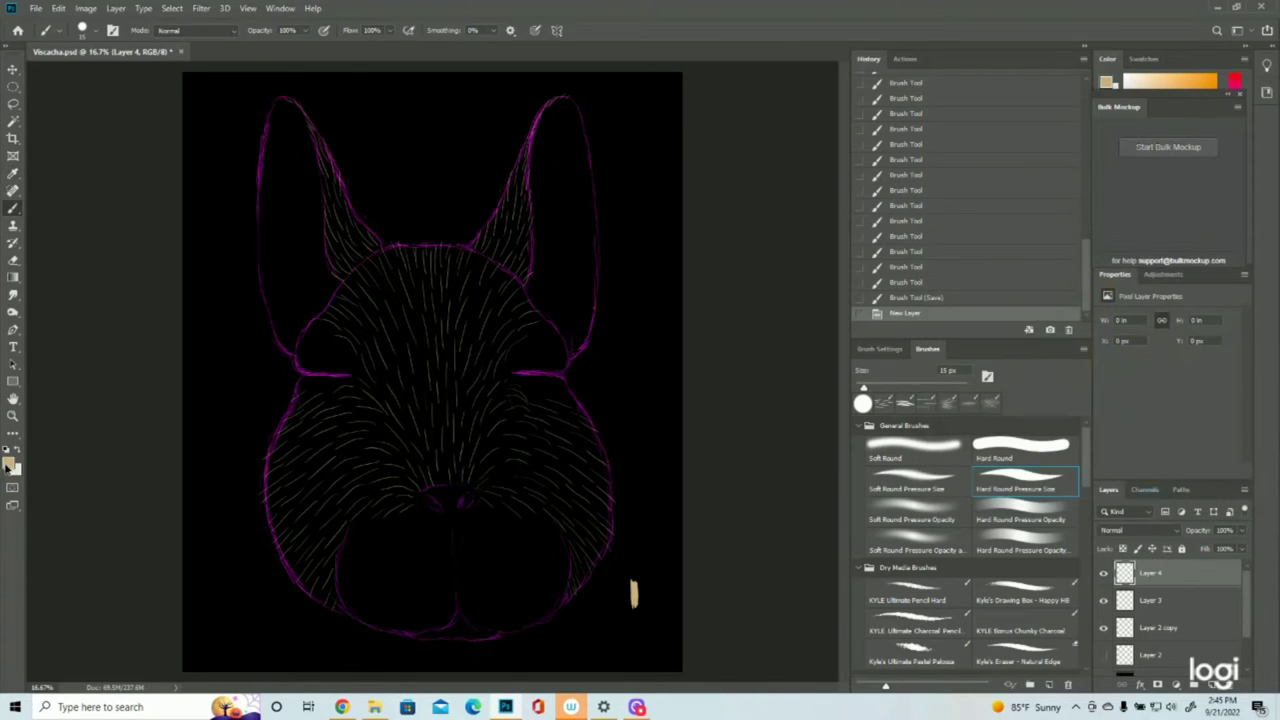
{"action": "left_click", "coordinate": [9, 462]}
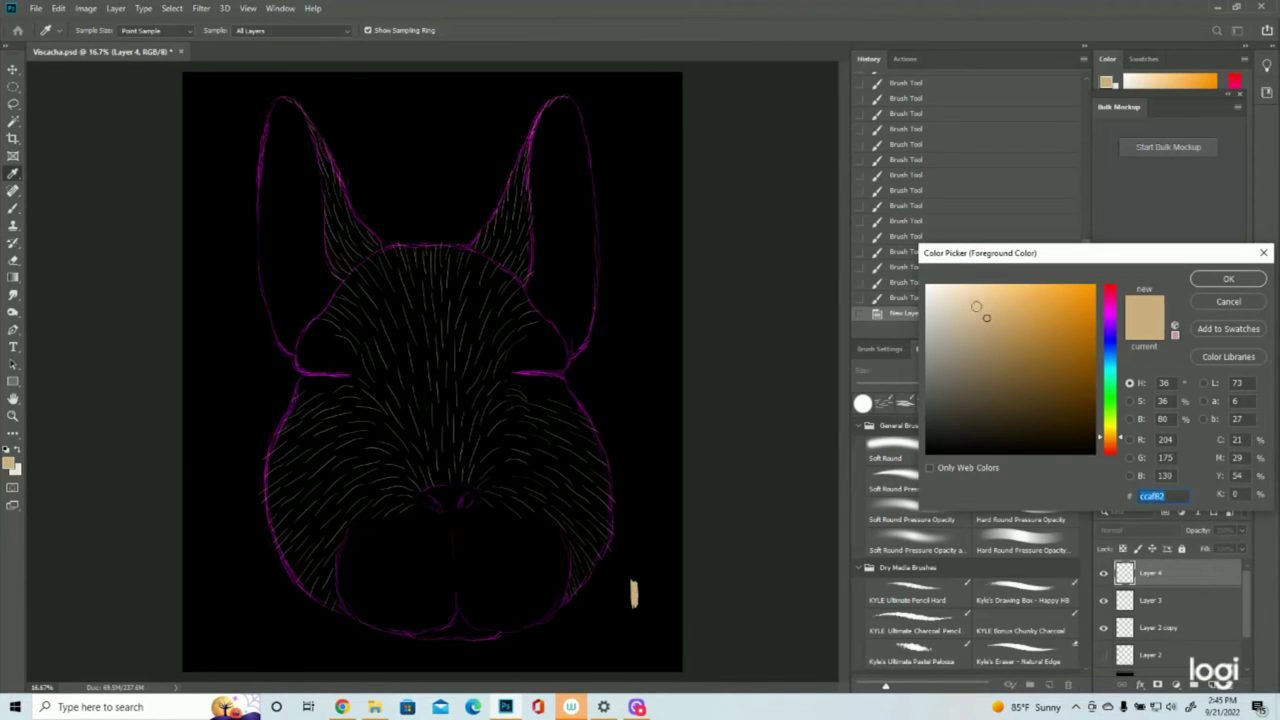
{"action": "left_click", "coordinate": [966, 310]}
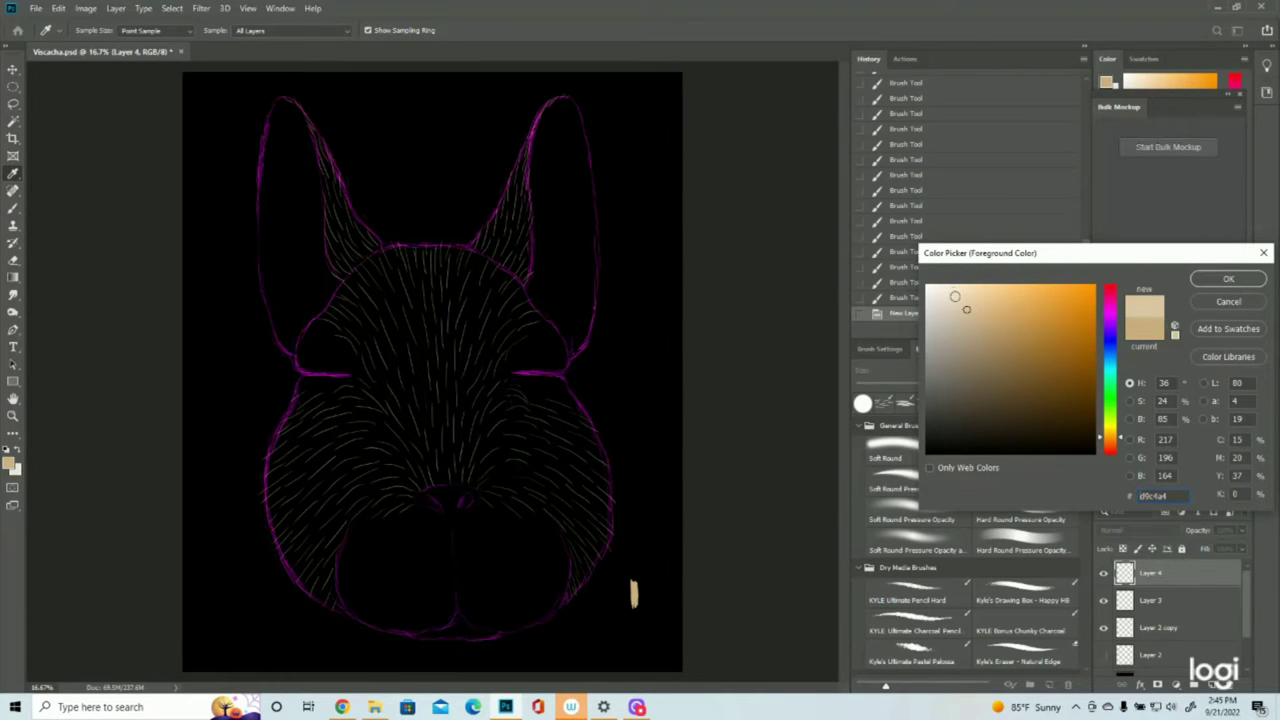
{"action": "left_click", "coordinate": [1206, 307]}
{"action": "left_click", "coordinate": [9, 464]}
{"action": "left_click", "coordinate": [18, 468]}
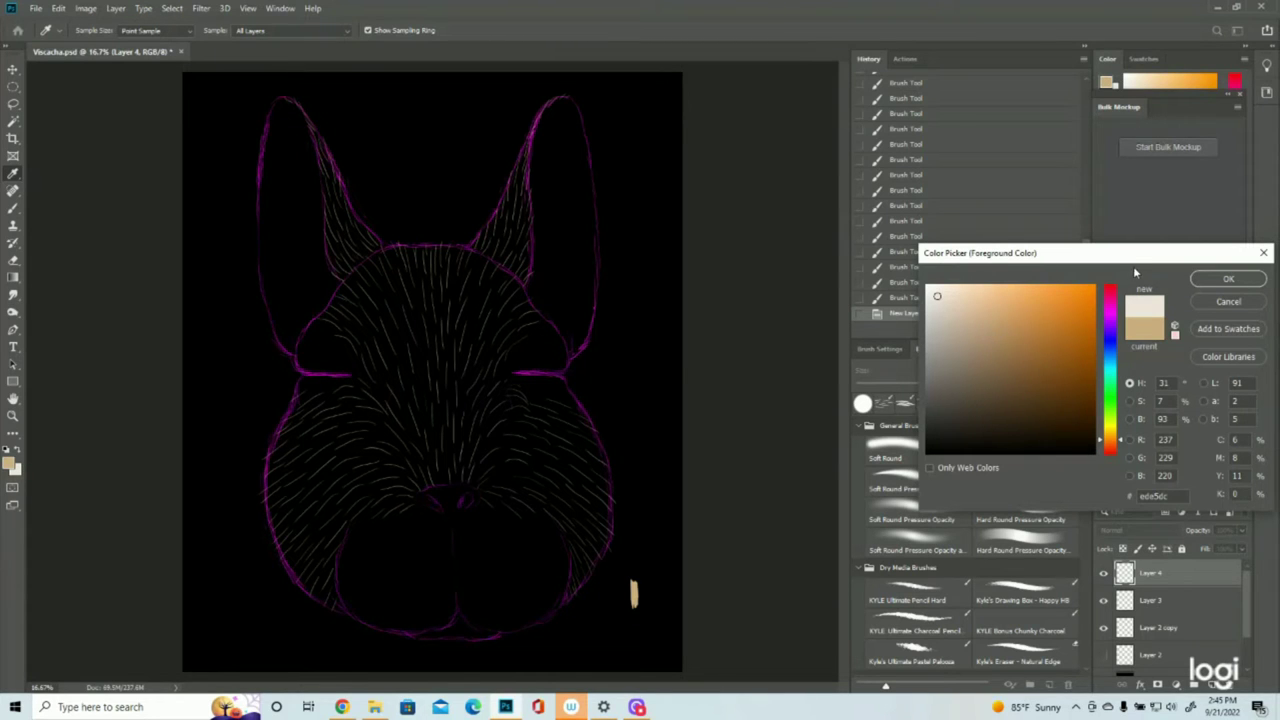
{"action": "left_click", "coordinate": [1220, 298]}
Step: Set the foreground color to light beige #dac8ad and paint a swatch of it on Layer 2 copy beside the tan swatch
{"action": "left_click", "coordinate": [11, 462]}
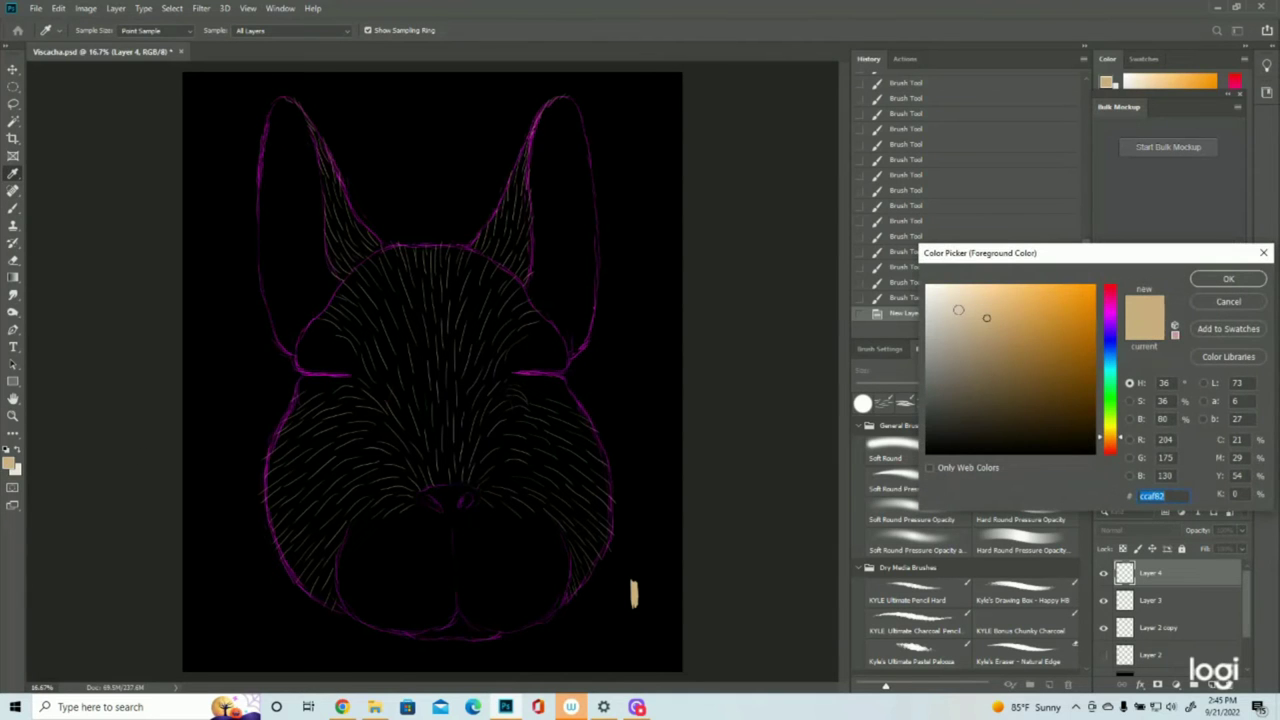
{"action": "left_click", "coordinate": [959, 309]}
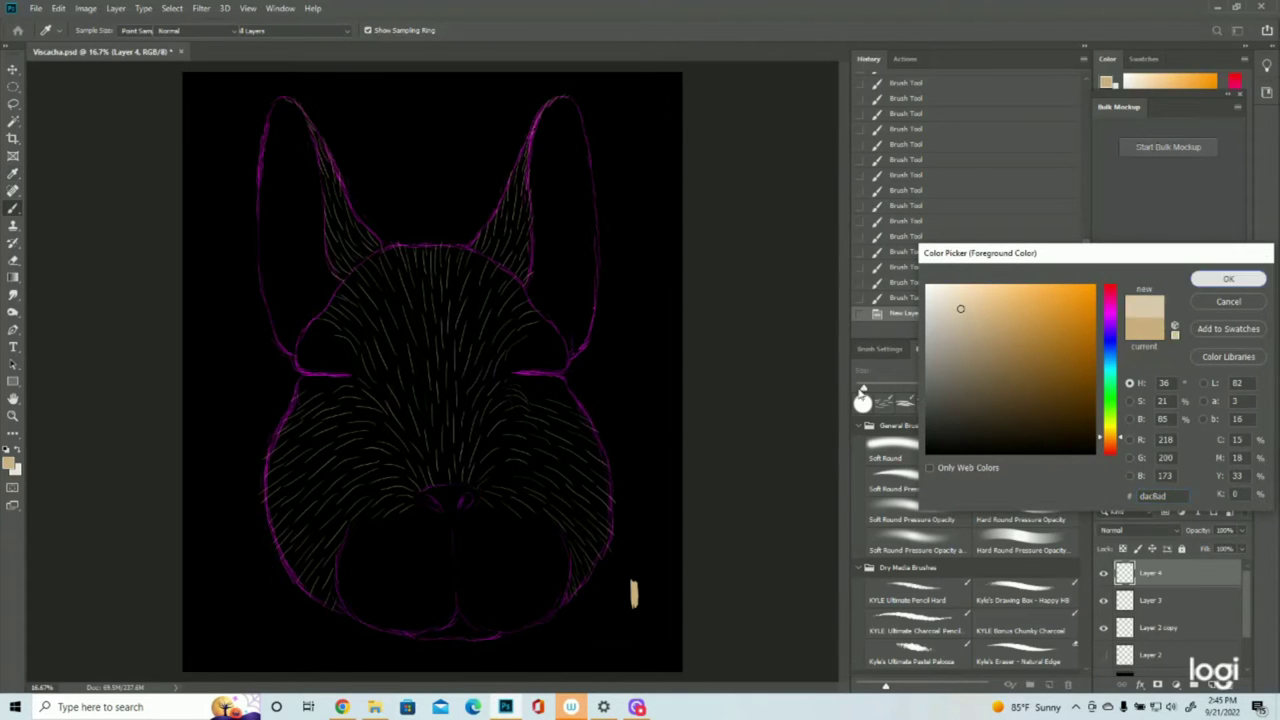
{"action": "key", "text": "Return"}
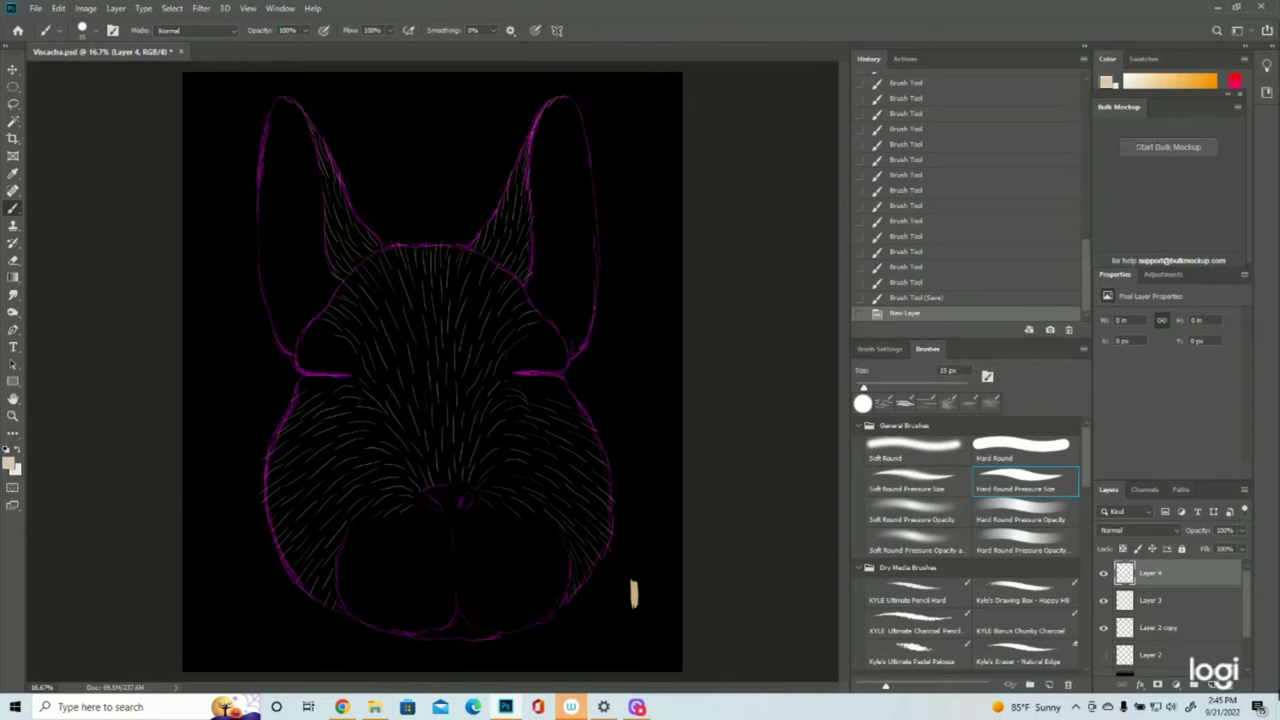
{"action": "left_click", "coordinate": [1183, 633]}
{"action": "mouse_move", "coordinate": [653, 578]}
{"action": "left_mouse_down"}
{"action": "mouse_move", "coordinate": [652, 610]}
{"action": "mouse_move", "coordinate": [654, 590]}
{"action": "left_mouse_up"}
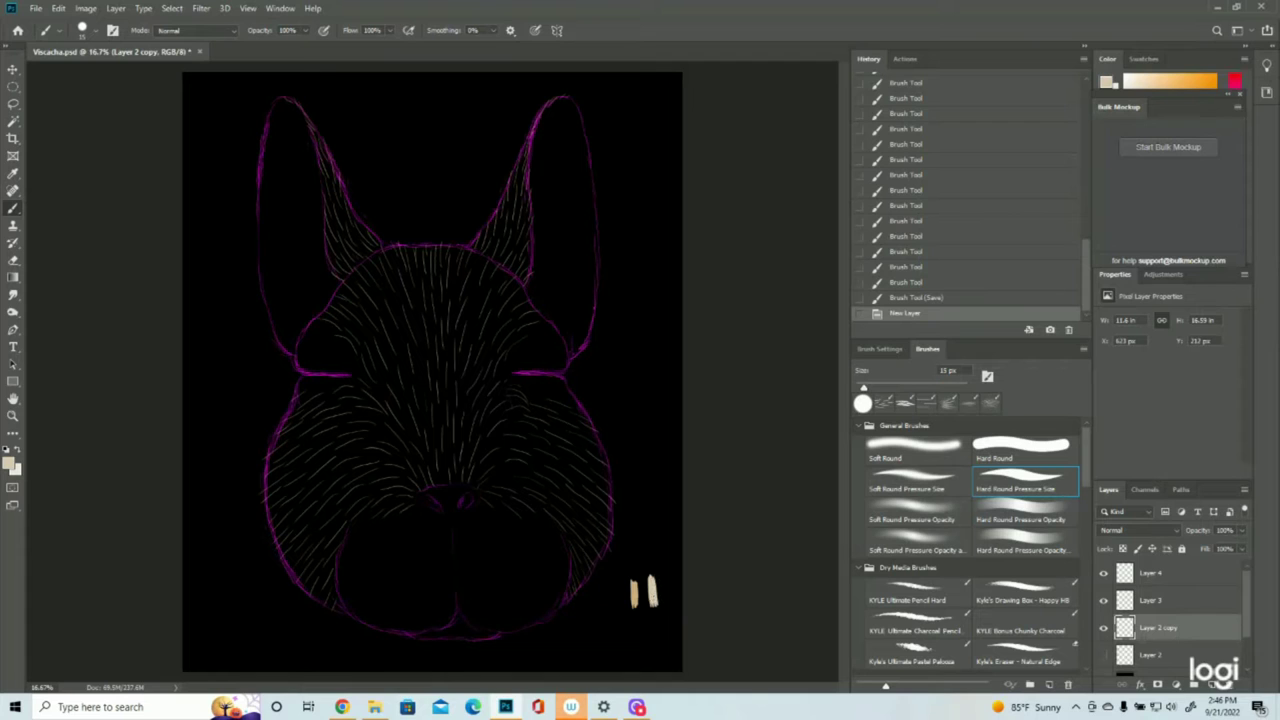
Step: On Layer 4, paint light beige fur strokes across the upper part of the right-hand muzzle half, fanning out from the nose
{"action": "left_click", "coordinate": [1155, 577]}
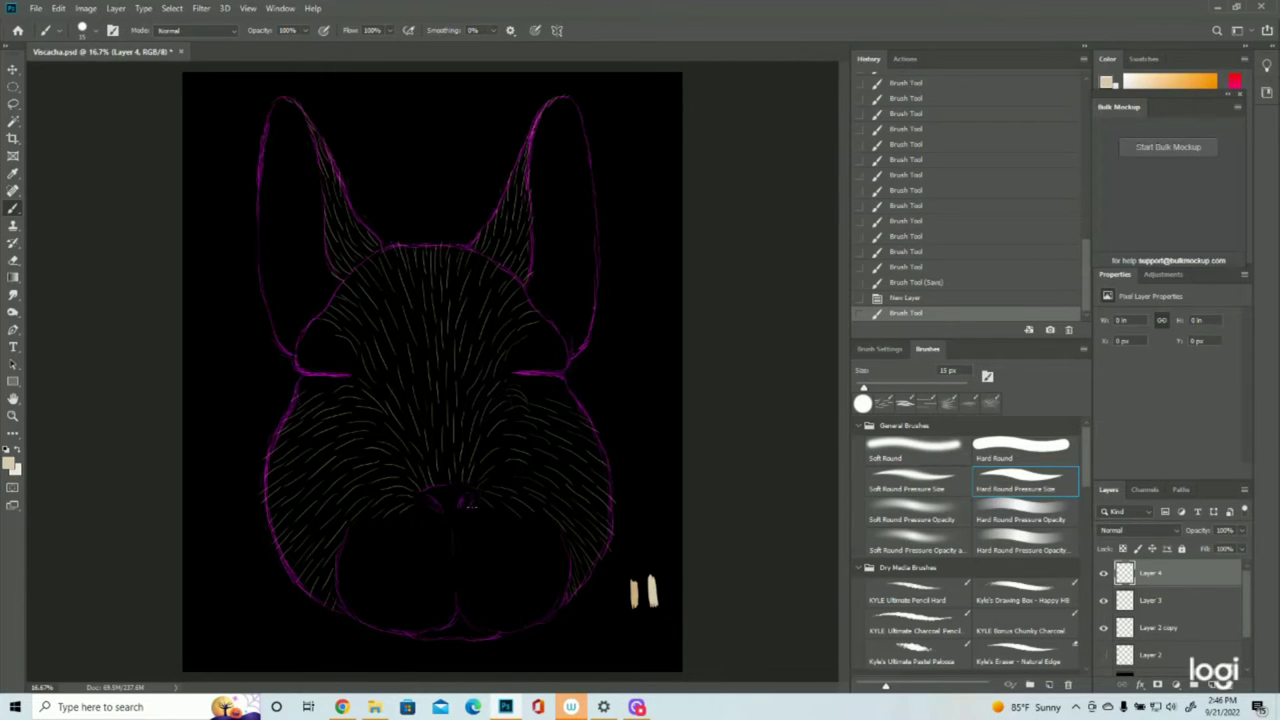
{"action": "left_click_drag", "start_coordinate": [475, 506], "coordinate": [508, 534]}
{"action": "left_click_drag", "start_coordinate": [499, 506], "coordinate": [538, 550]}
{"action": "mouse_move", "coordinate": [552, 536]}
{"action": "left_mouse_down"}
{"action": "mouse_move", "coordinate": [550, 554]}
{"action": "mouse_move", "coordinate": [571, 556]}
{"action": "left_mouse_up"}
{"action": "left_click_drag", "start_coordinate": [553, 511], "coordinate": [546, 522]}
{"action": "mouse_move", "coordinate": [467, 526]}
{"action": "left_mouse_down"}
{"action": "mouse_move", "coordinate": [496, 555]}
{"action": "mouse_move", "coordinate": [502, 527]}
{"action": "mouse_move", "coordinate": [509, 571]}
{"action": "left_mouse_up"}
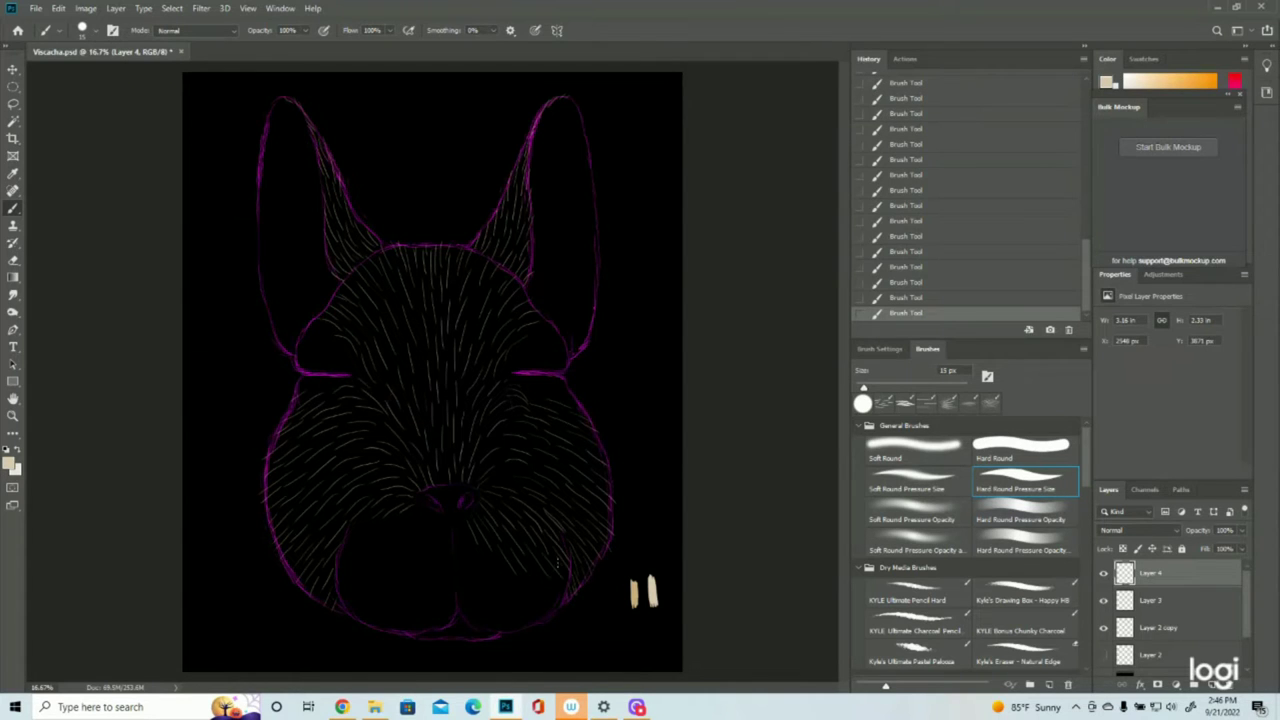
Step: Fill the lower right-hand muzzle with beige fur strokes, from the center line down to the chin outline
{"action": "mouse_move", "coordinate": [464, 523]}
{"action": "left_mouse_down"}
{"action": "mouse_move", "coordinate": [468, 549]}
{"action": "mouse_move", "coordinate": [453, 541]}
{"action": "mouse_move", "coordinate": [496, 585]}
{"action": "mouse_move", "coordinate": [465, 581]}
{"action": "mouse_move", "coordinate": [475, 587]}
{"action": "left_mouse_up"}
{"action": "left_click_drag", "start_coordinate": [485, 581], "coordinate": [509, 623]}
{"action": "mouse_move", "coordinate": [520, 575]}
{"action": "left_mouse_down"}
{"action": "mouse_move", "coordinate": [540, 608]}
{"action": "mouse_move", "coordinate": [531, 626]}
{"action": "left_mouse_up"}
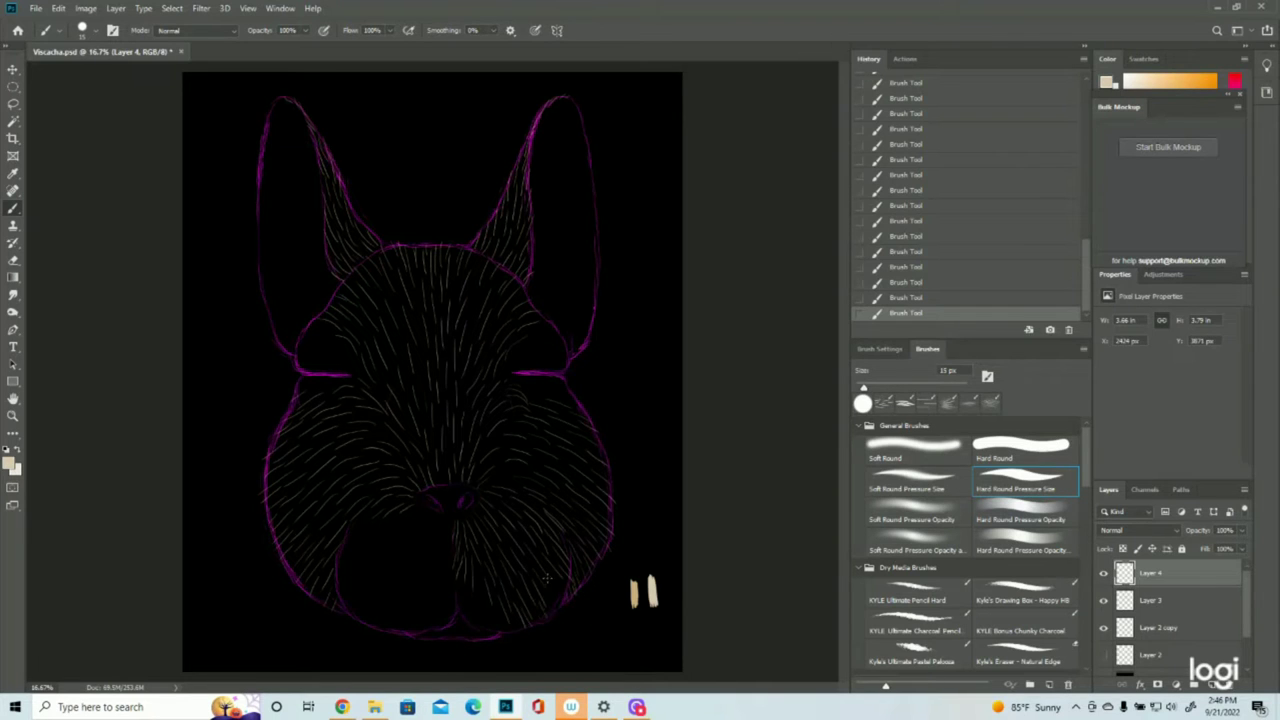
{"action": "mouse_move", "coordinate": [477, 582]}
{"action": "left_mouse_down"}
{"action": "mouse_move", "coordinate": [489, 631]}
{"action": "mouse_move", "coordinate": [518, 630]}
{"action": "left_mouse_up"}
{"action": "left_click_drag", "start_coordinate": [461, 570], "coordinate": [459, 600]}
{"action": "left_click_drag", "start_coordinate": [461, 597], "coordinate": [468, 625]}
Step: Paint beige fur strokes on the left-hand muzzle half, sweeping outward from the nose and down beside the center line
{"action": "mouse_move", "coordinate": [428, 509]}
{"action": "left_mouse_down"}
{"action": "mouse_move", "coordinate": [409, 534]}
{"action": "mouse_move", "coordinate": [390, 534]}
{"action": "left_mouse_up"}
{"action": "mouse_move", "coordinate": [414, 531]}
{"action": "left_mouse_down"}
{"action": "mouse_move", "coordinate": [398, 552]}
{"action": "mouse_move", "coordinate": [371, 539]}
{"action": "mouse_move", "coordinate": [376, 588]}
{"action": "left_mouse_up"}
{"action": "left_click_drag", "start_coordinate": [362, 540], "coordinate": [345, 566]}
{"action": "mouse_move", "coordinate": [368, 562]}
{"action": "left_mouse_down"}
{"action": "mouse_move", "coordinate": [338, 584]}
{"action": "mouse_move", "coordinate": [338, 564]}
{"action": "mouse_move", "coordinate": [354, 613]}
{"action": "mouse_move", "coordinate": [341, 592]}
{"action": "left_mouse_up"}
{"action": "left_click_drag", "start_coordinate": [357, 585], "coordinate": [345, 604]}
{"action": "left_click_drag", "start_coordinate": [441, 511], "coordinate": [436, 524]}
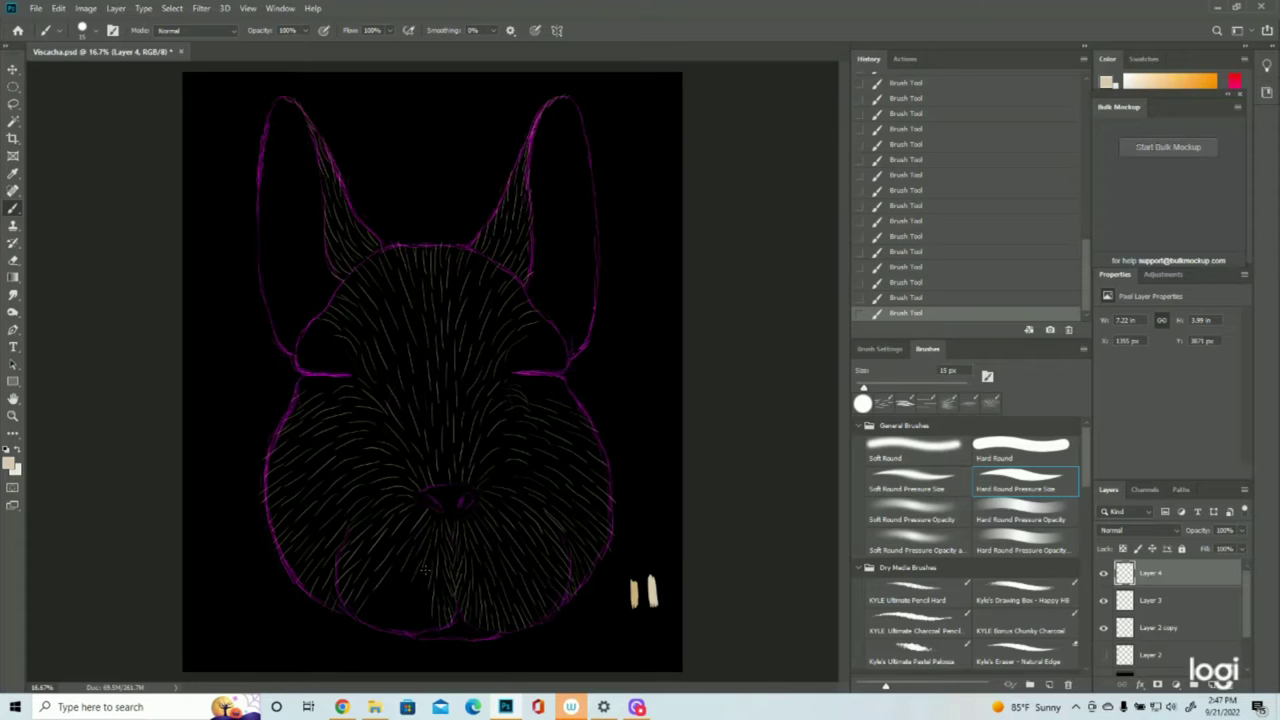
Step: Fill the lower left-hand muzzle and chin with beige fur strokes, and check them with the Layer 2 copy sketch hidden
{"action": "mouse_move", "coordinate": [421, 633]}
{"action": "left_mouse_down"}
{"action": "mouse_move", "coordinate": [424, 614]}
{"action": "mouse_move", "coordinate": [410, 610]}
{"action": "left_mouse_up"}
{"action": "key", "text": "ctrl+z"}
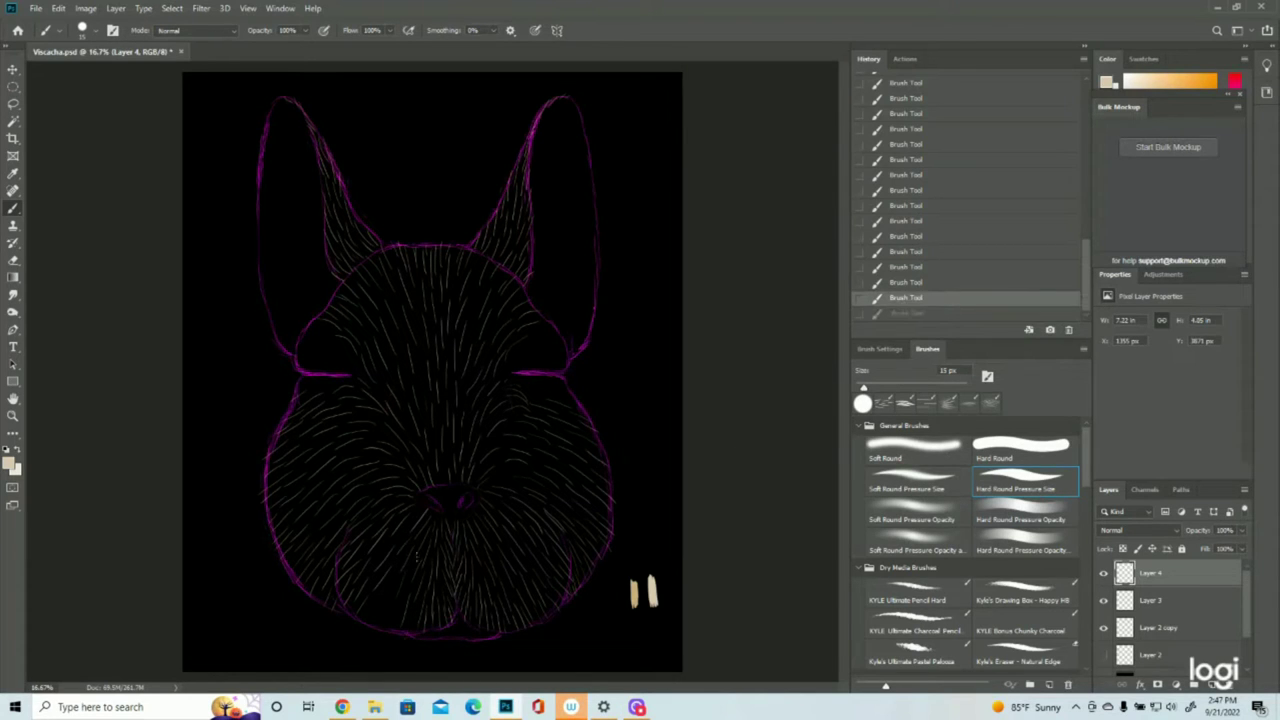
{"action": "mouse_move", "coordinate": [411, 631]}
{"action": "left_mouse_down"}
{"action": "mouse_move", "coordinate": [413, 606]}
{"action": "mouse_move", "coordinate": [393, 587]}
{"action": "mouse_move", "coordinate": [368, 622]}
{"action": "left_mouse_up"}
{"action": "mouse_move", "coordinate": [460, 621]}
{"action": "left_mouse_down"}
{"action": "mouse_move", "coordinate": [460, 638]}
{"action": "mouse_move", "coordinate": [485, 637]}
{"action": "mouse_move", "coordinate": [445, 641]}
{"action": "left_mouse_up"}
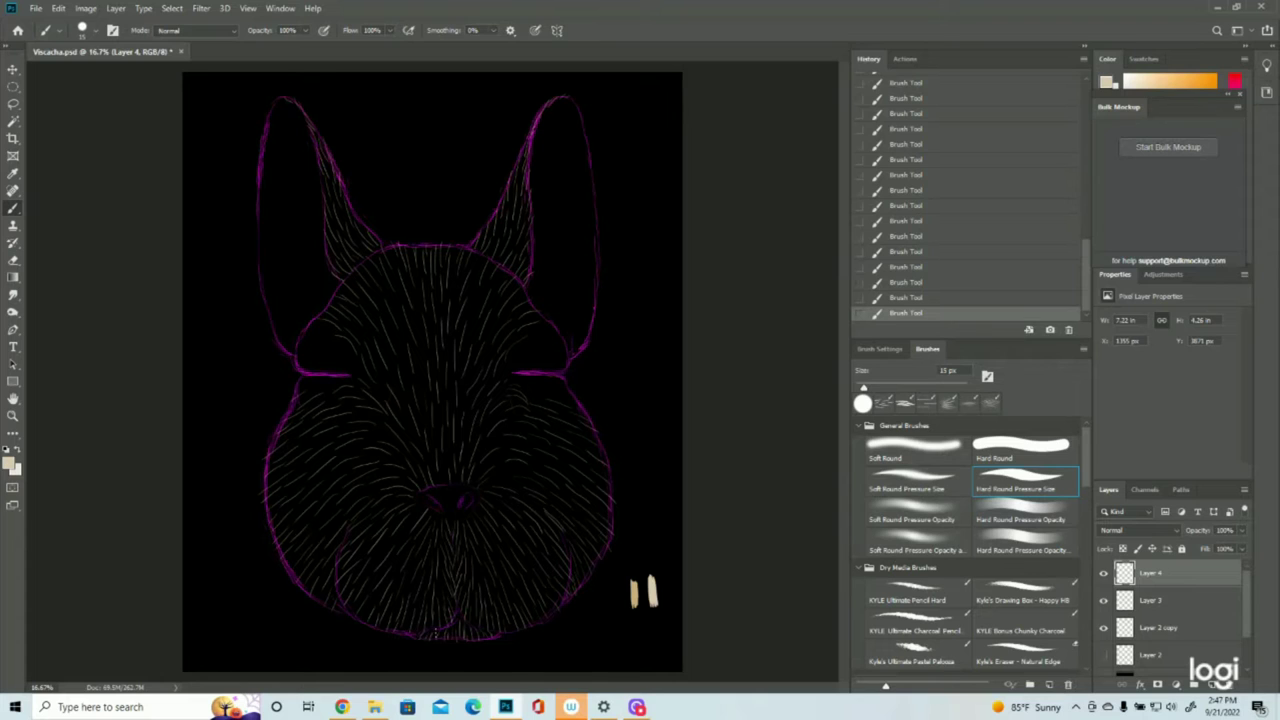
{"action": "left_click", "coordinate": [1103, 628]}
{"action": "left_click", "coordinate": [1103, 628]}
Step: Paint beige fur strokes above and below both eye lines, out to the edges of the face
{"action": "mouse_move", "coordinate": [508, 376]}
{"action": "left_mouse_down"}
{"action": "mouse_move", "coordinate": [502, 388]}
{"action": "mouse_move", "coordinate": [510, 366]}
{"action": "mouse_move", "coordinate": [554, 369]}
{"action": "mouse_move", "coordinate": [534, 337]}
{"action": "mouse_move", "coordinate": [540, 348]}
{"action": "mouse_move", "coordinate": [550, 336]}
{"action": "mouse_move", "coordinate": [565, 358]}
{"action": "mouse_move", "coordinate": [561, 410]}
{"action": "mouse_move", "coordinate": [577, 412]}
{"action": "left_mouse_up"}
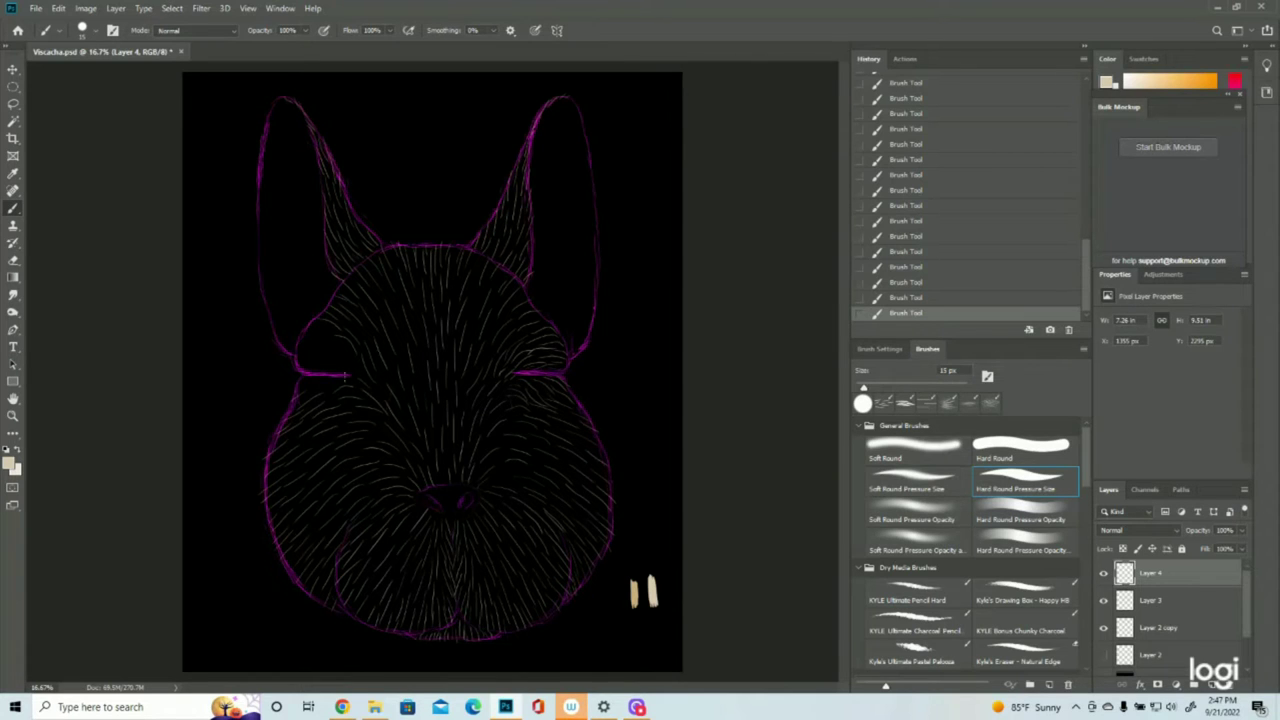
{"action": "mouse_move", "coordinate": [347, 364]}
{"action": "left_mouse_down"}
{"action": "mouse_move", "coordinate": [304, 333]}
{"action": "mouse_move", "coordinate": [290, 348]}
{"action": "left_mouse_up"}
{"action": "mouse_move", "coordinate": [333, 364]}
{"action": "left_mouse_down"}
{"action": "mouse_move", "coordinate": [289, 361]}
{"action": "mouse_move", "coordinate": [316, 351]}
{"action": "mouse_move", "coordinate": [293, 369]}
{"action": "mouse_move", "coordinate": [337, 399]}
{"action": "mouse_move", "coordinate": [360, 384]}
{"action": "mouse_move", "coordinate": [290, 402]}
{"action": "left_mouse_up"}
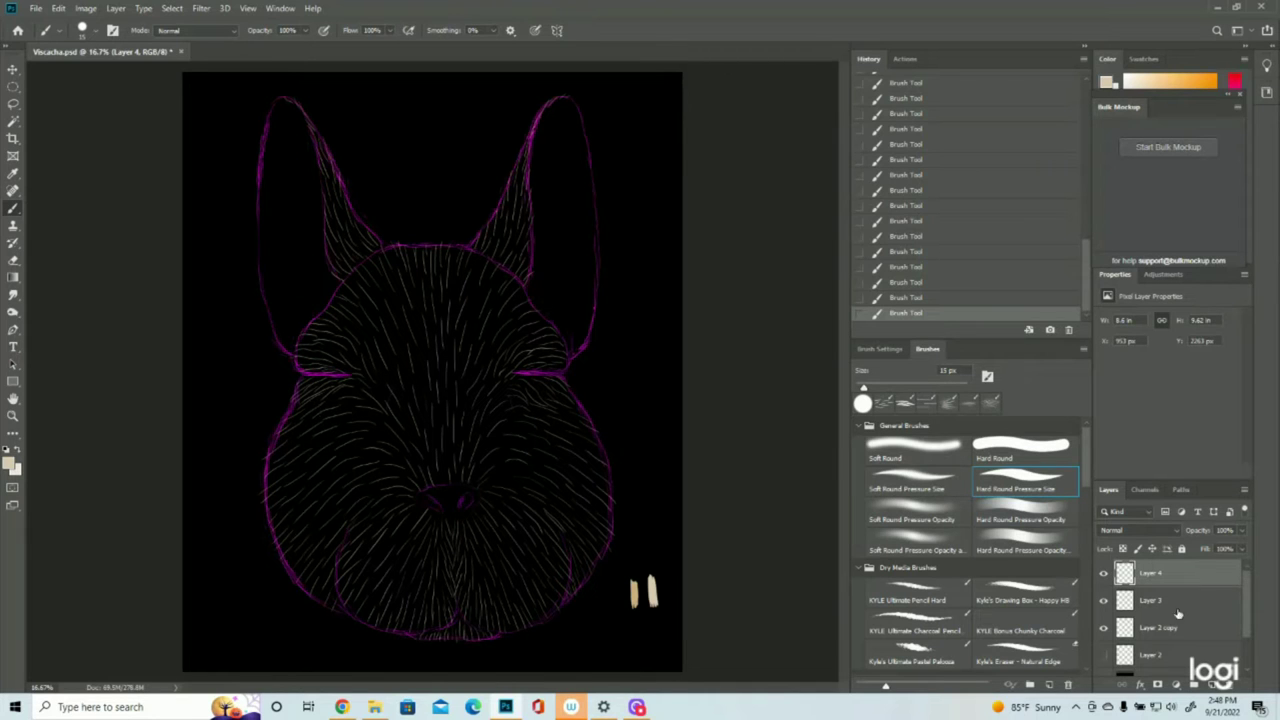
Step: Preview the fur without the Layer 2 copy sketch, show the sketch again and save the document
{"action": "left_click", "coordinate": [1103, 627]}
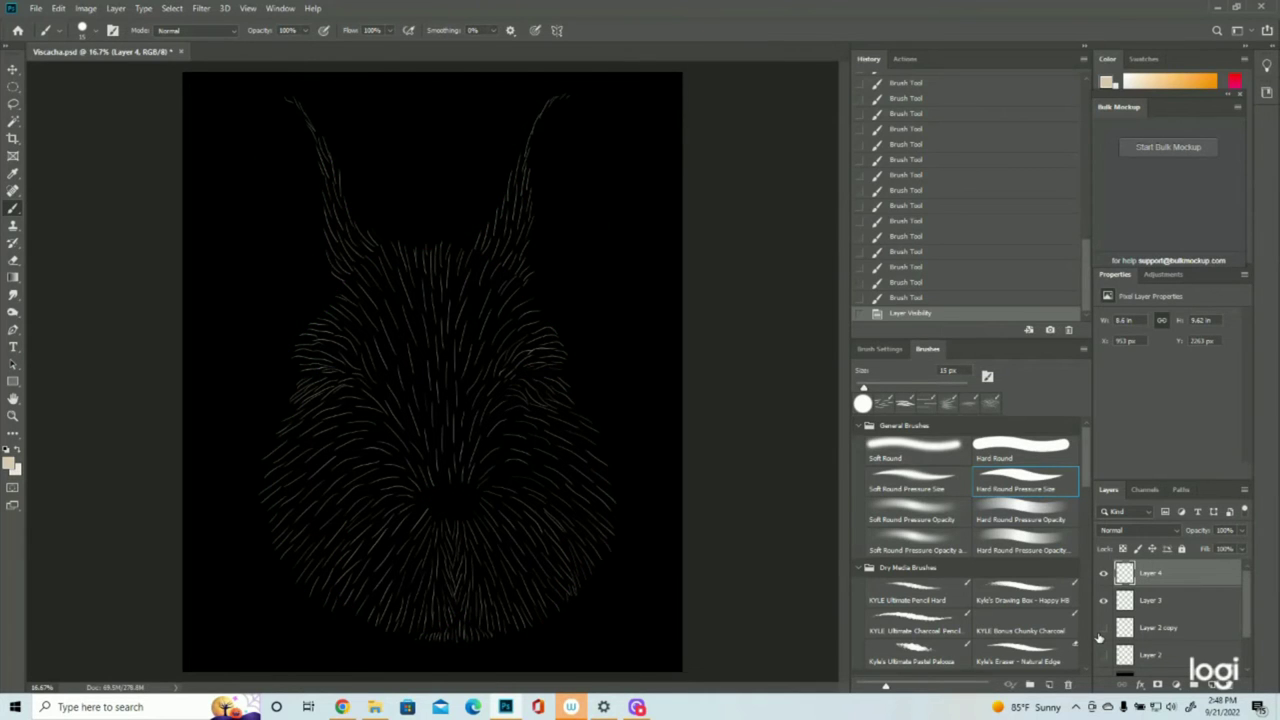
{"action": "left_click", "coordinate": [1103, 627]}
{"action": "left_click", "coordinate": [35, 8]}
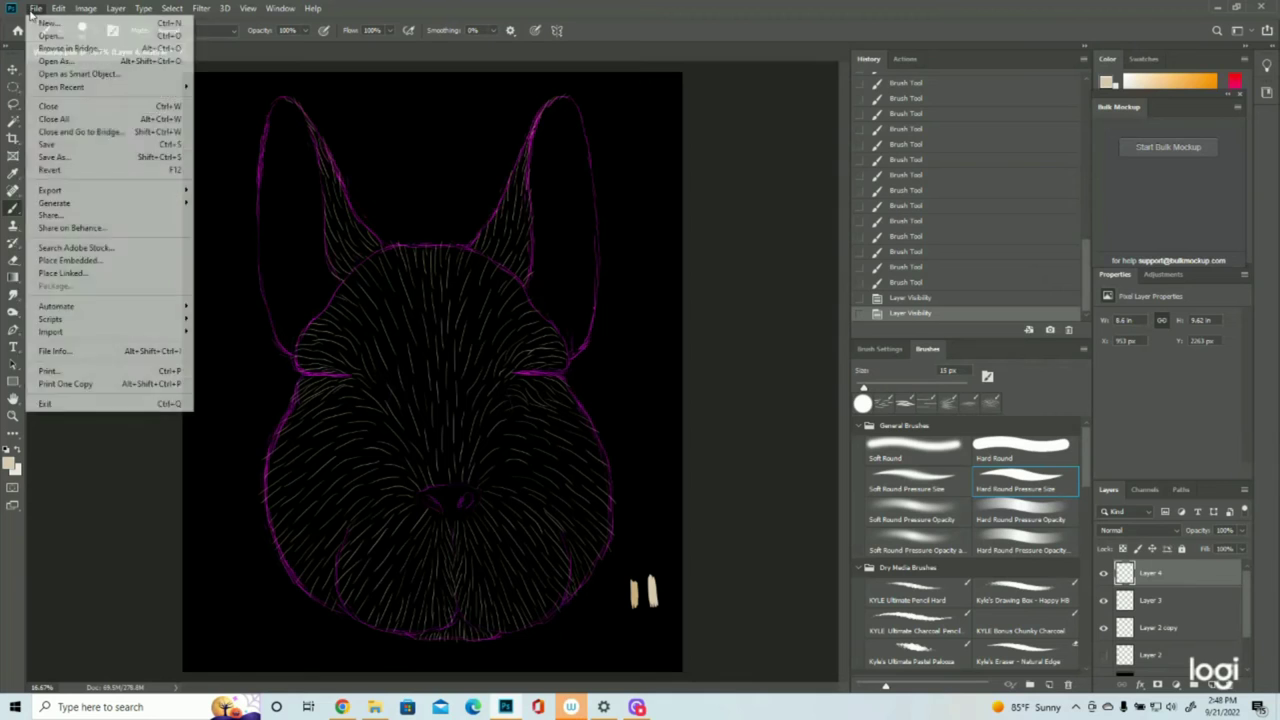
{"action": "left_click", "coordinate": [70, 128]}
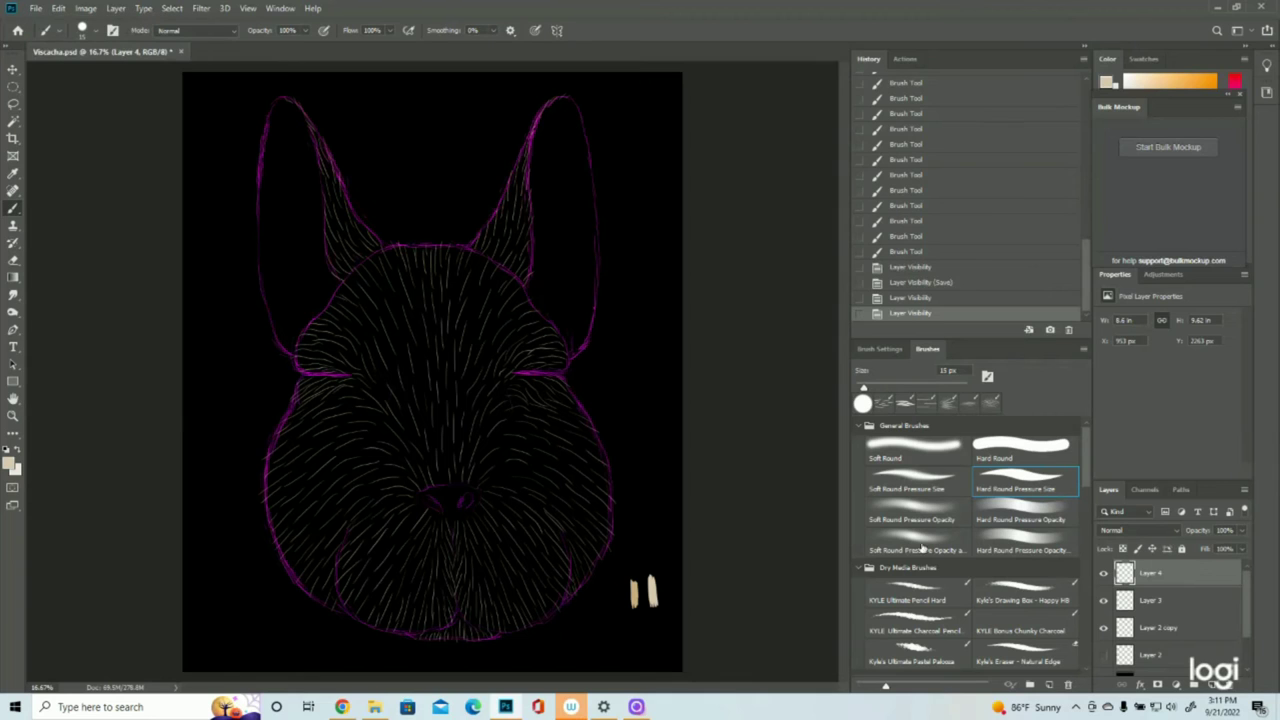
Step: Set the foreground color to tan #ccaf82 by sampling the painted tan swatch, and activate the Zoom tool
{"action": "left_click", "coordinate": [12, 461]}
{"action": "left_click", "coordinate": [636, 592]}
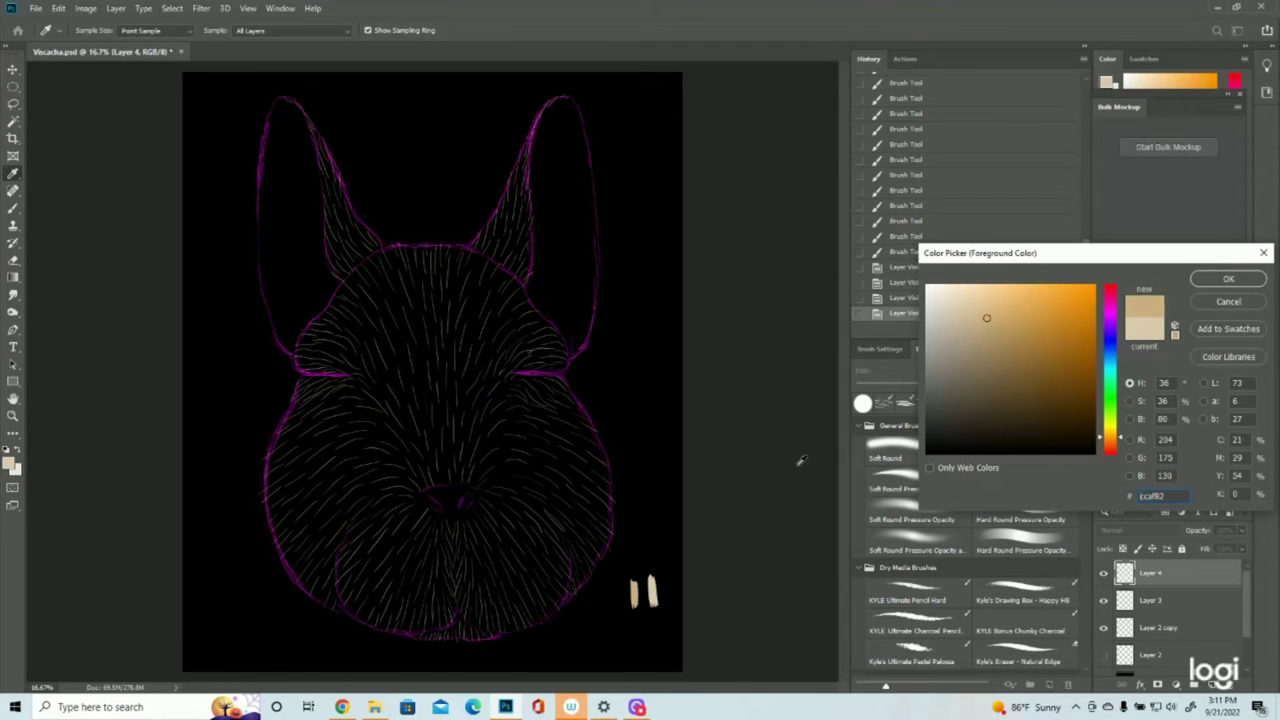
{"action": "left_click", "coordinate": [1229, 279]}
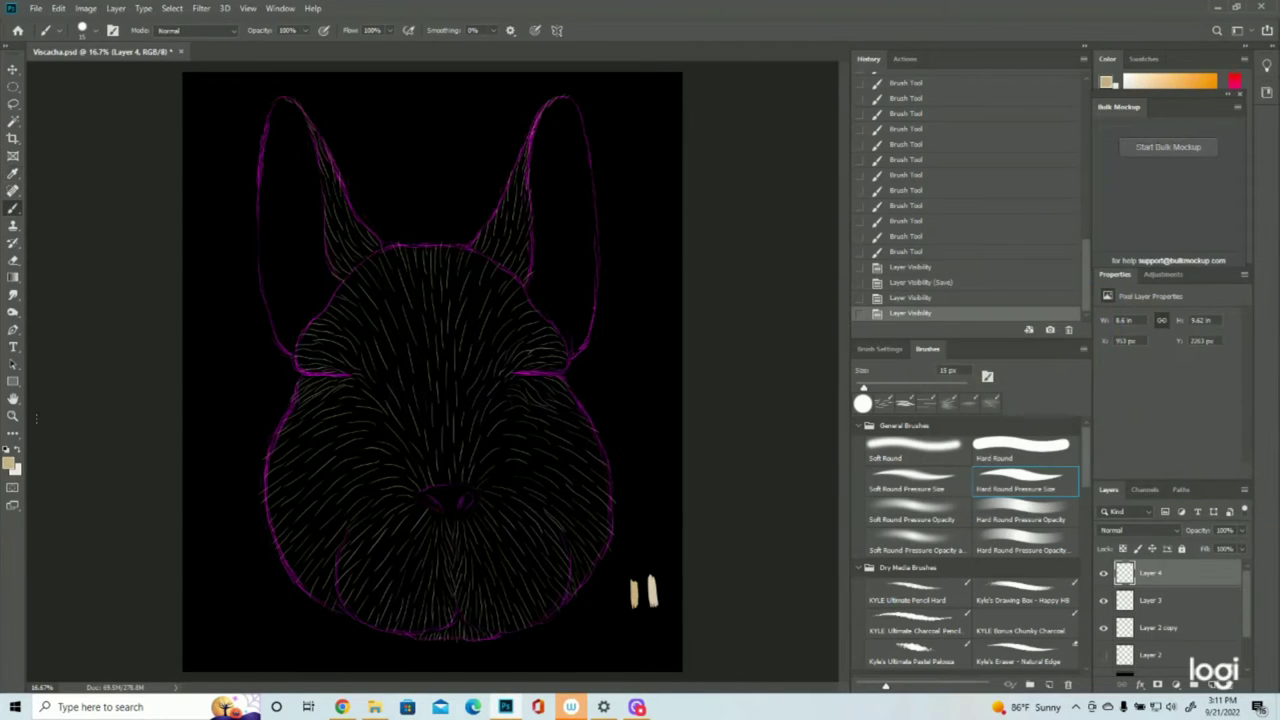
{"action": "left_click", "coordinate": [13, 415]}
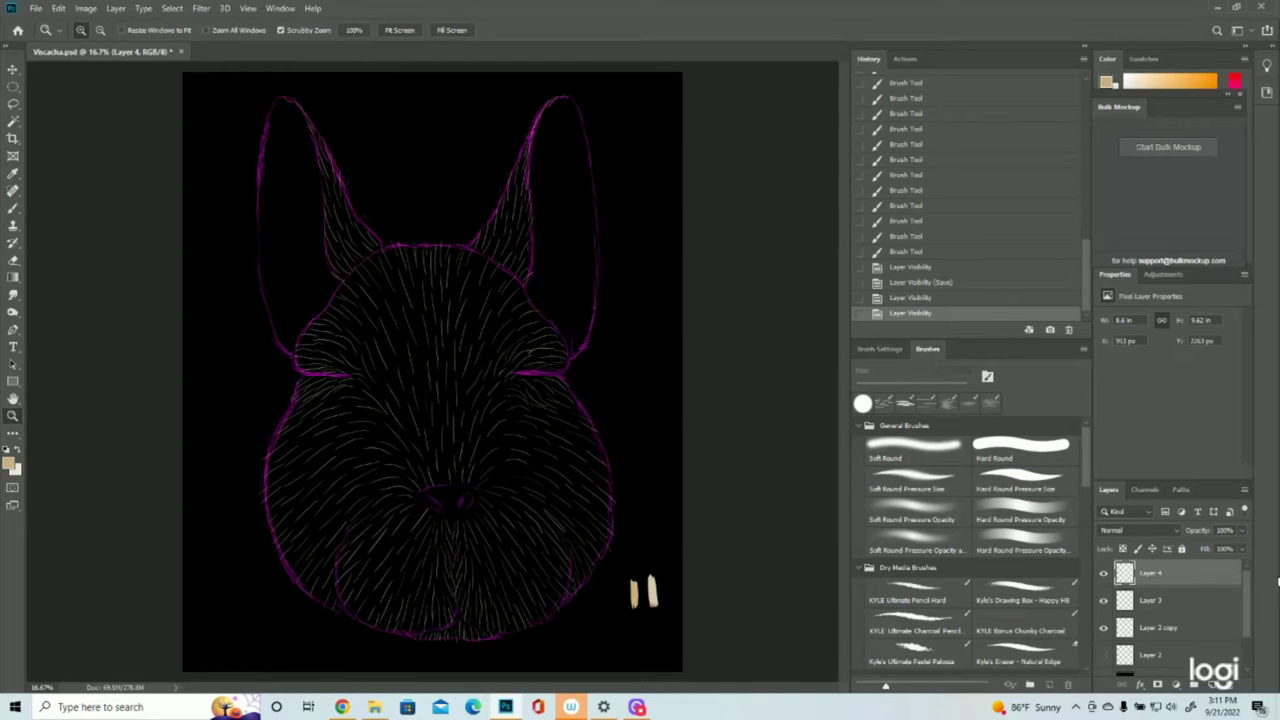
Step: Add a new layer above Layer 4 and cover the nose with short tan fur strokes
{"action": "left_click", "coordinate": [1103, 601]}
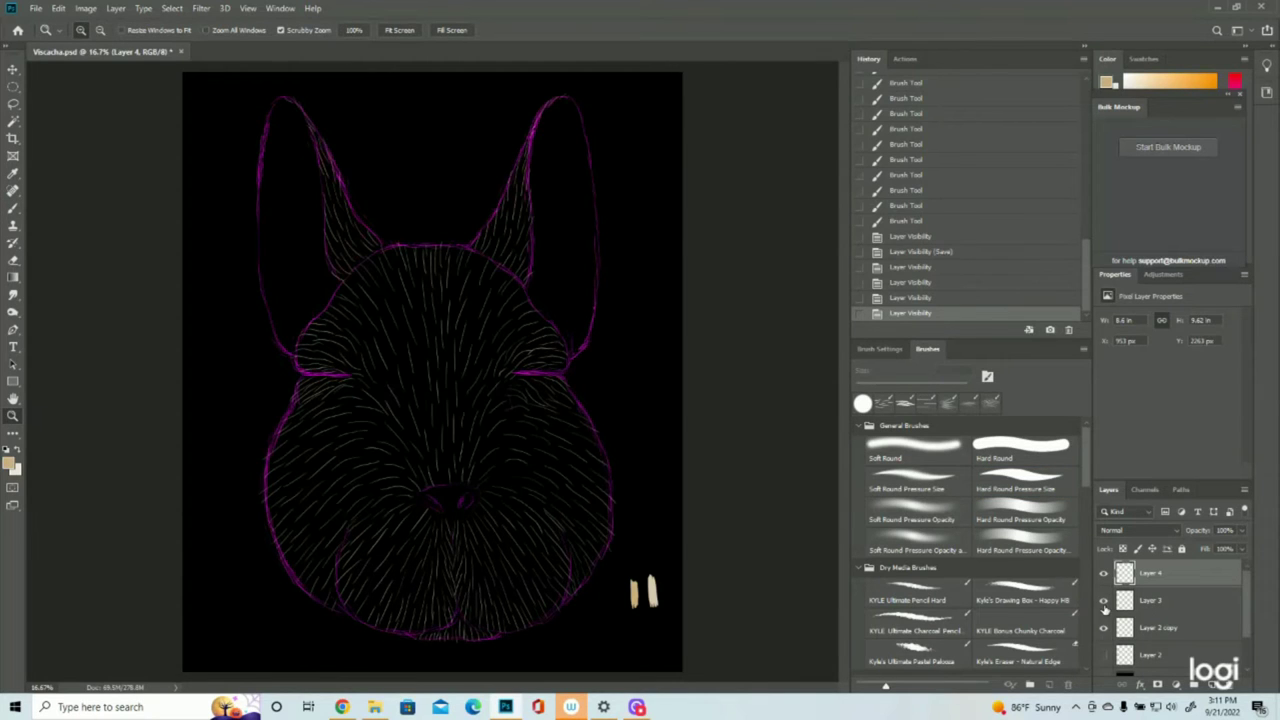
{"action": "left_click", "coordinate": [1212, 685]}
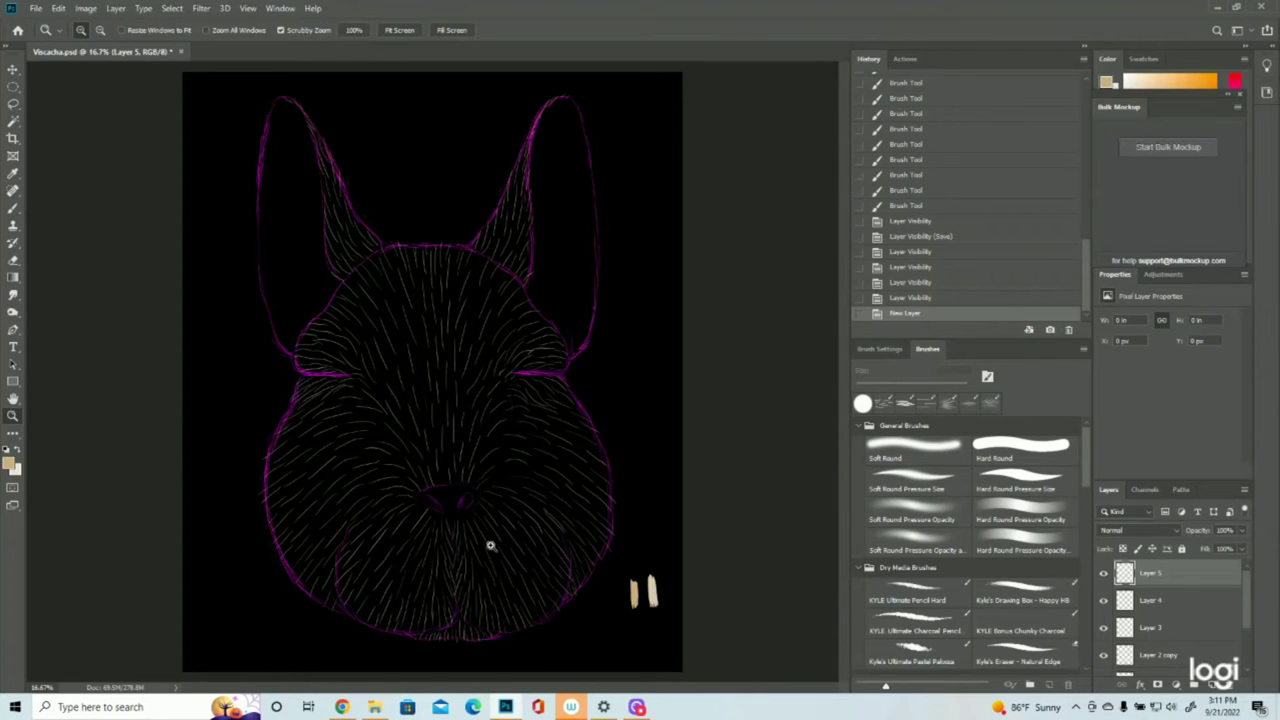
{"action": "left_click", "coordinate": [457, 533]}
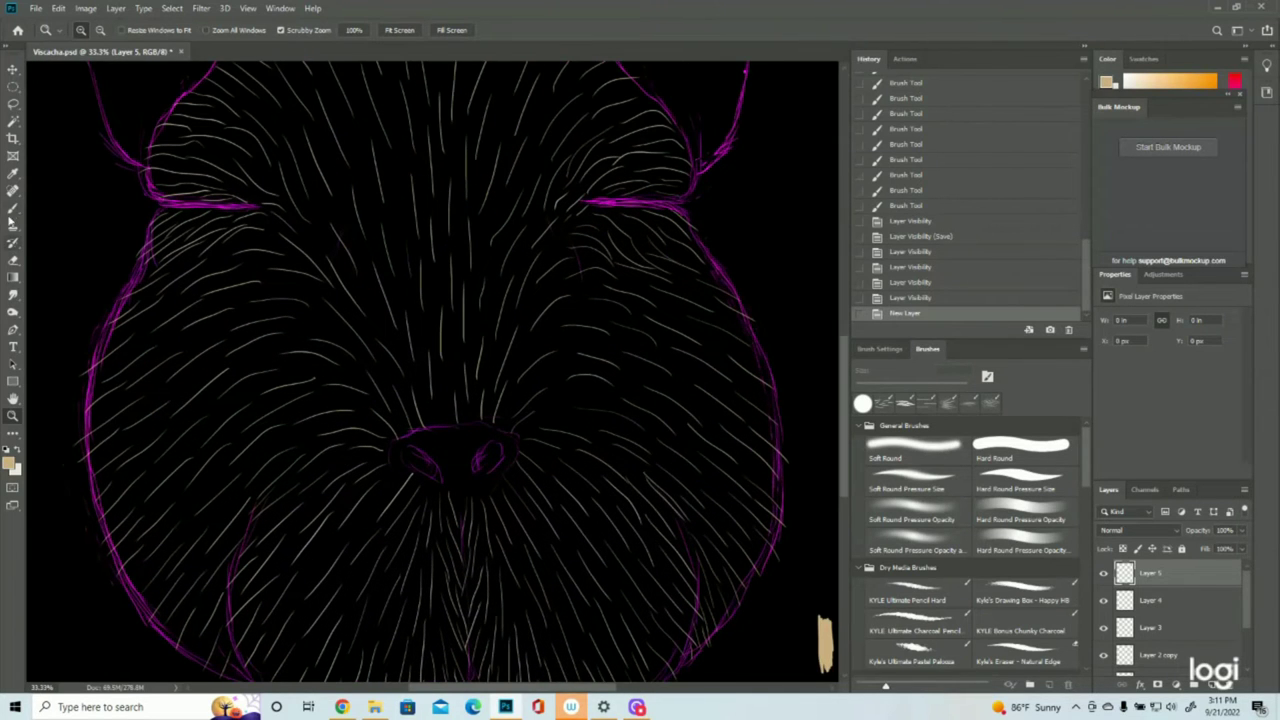
{"action": "left_click", "coordinate": [12, 210]}
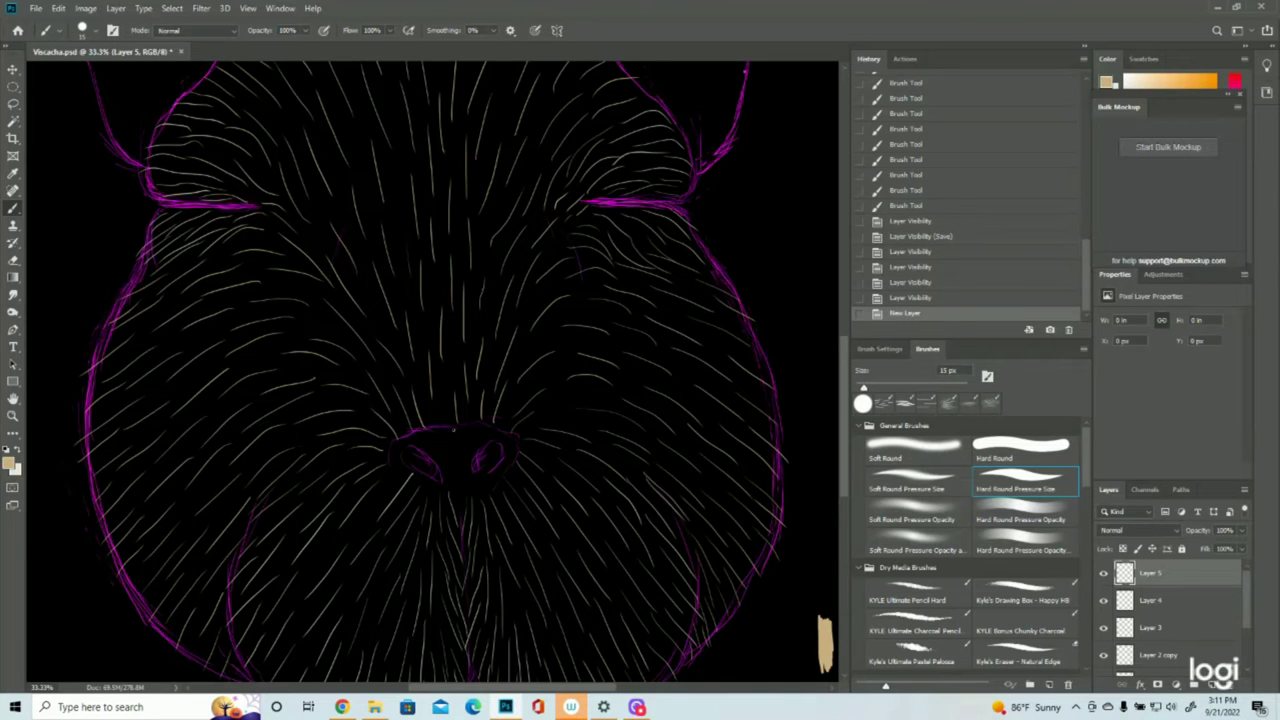
{"action": "left_click_drag", "start_coordinate": [455, 427], "coordinate": [461, 440]}
{"action": "left_click_drag", "start_coordinate": [447, 430], "coordinate": [468, 450]}
{"action": "left_click_drag", "start_coordinate": [478, 452], "coordinate": [463, 489]}
{"action": "mouse_move", "coordinate": [450, 464]}
{"action": "left_mouse_down"}
{"action": "mouse_move", "coordinate": [451, 480]}
{"action": "mouse_move", "coordinate": [482, 448]}
{"action": "left_mouse_up"}
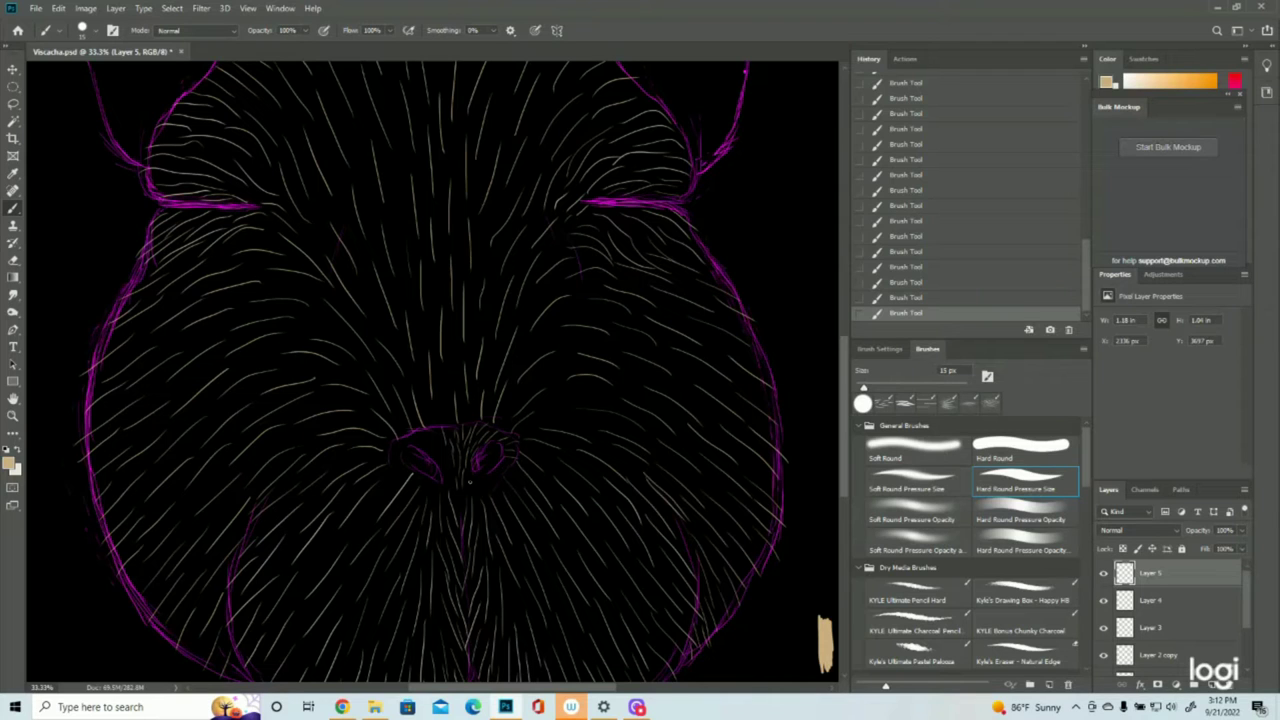
{"action": "mouse_move", "coordinate": [471, 469]}
{"action": "left_mouse_down"}
{"action": "mouse_move", "coordinate": [494, 490]}
{"action": "mouse_move", "coordinate": [508, 468]}
{"action": "left_mouse_up"}
{"action": "mouse_move", "coordinate": [448, 483]}
{"action": "left_mouse_down"}
{"action": "mouse_move", "coordinate": [438, 434]}
{"action": "mouse_move", "coordinate": [416, 421]}
{"action": "mouse_move", "coordinate": [428, 455]}
{"action": "mouse_move", "coordinate": [384, 442]}
{"action": "left_mouse_up"}
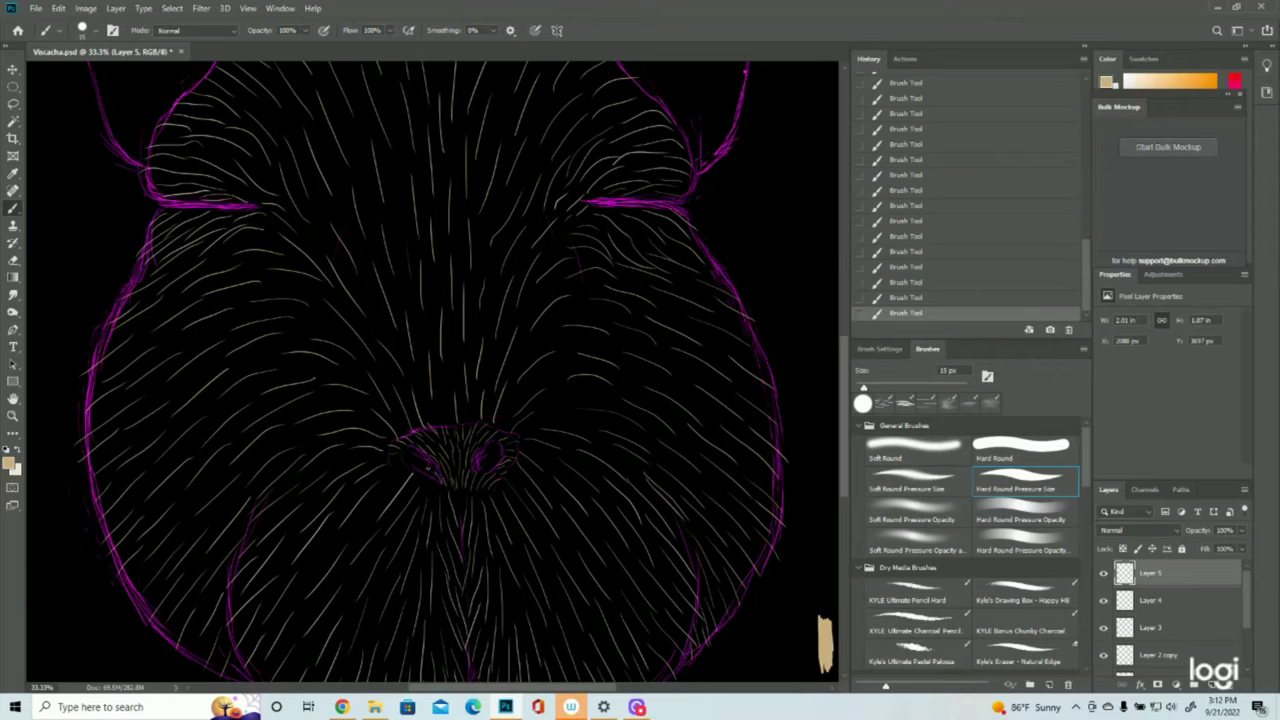
{"action": "left_click_drag", "start_coordinate": [431, 479], "coordinate": [388, 459]}
Step: Hide the Layer 2 copy sketch to touch up the lower nose with tan strokes, and show the sketch again
{"action": "left_click", "coordinate": [1104, 662]}
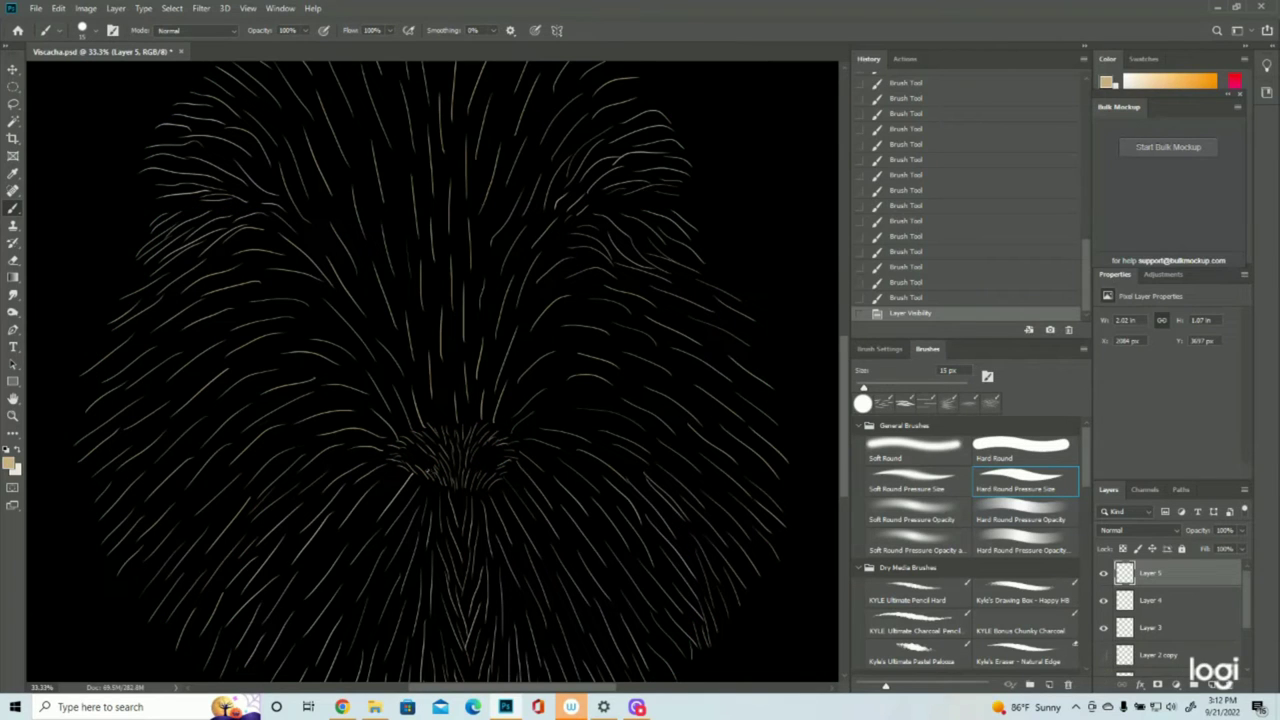
{"action": "mouse_move", "coordinate": [417, 471]}
{"action": "left_mouse_down"}
{"action": "mouse_move", "coordinate": [427, 487]}
{"action": "mouse_move", "coordinate": [468, 488]}
{"action": "left_mouse_up"}
{"action": "mouse_move", "coordinate": [480, 466]}
{"action": "left_mouse_down"}
{"action": "mouse_move", "coordinate": [494, 476]}
{"action": "mouse_move", "coordinate": [506, 456]}
{"action": "left_mouse_up"}
{"action": "left_click", "coordinate": [13, 416]}
{"action": "left_click_drag", "start_coordinate": [440, 408], "coordinate": [330, 400]}
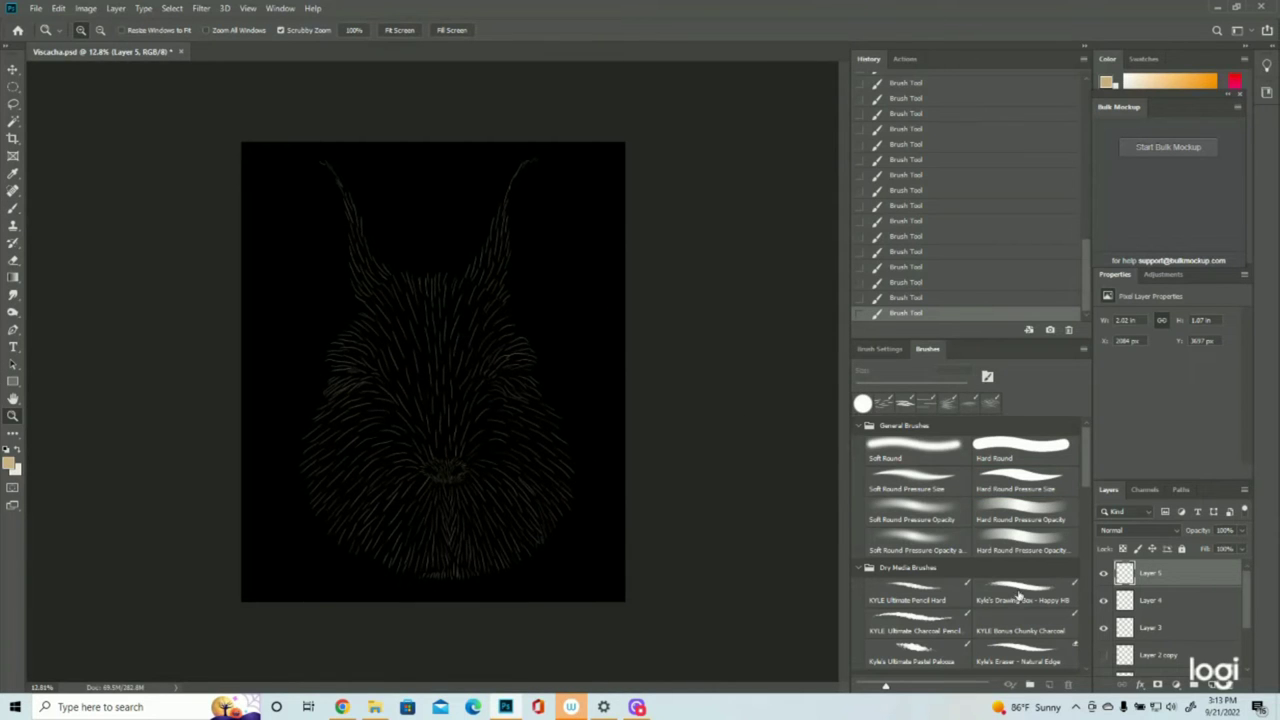
{"action": "left_click", "coordinate": [1103, 655]}
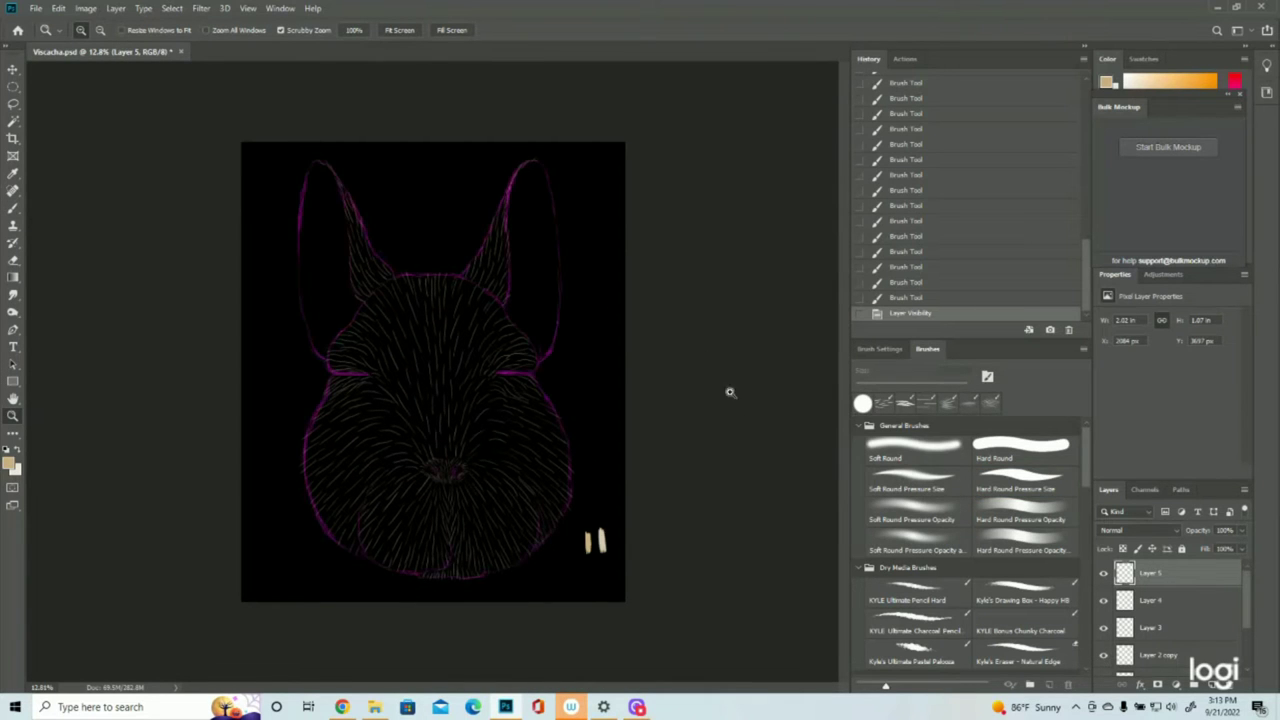
Step: Paint short tan fur strokes down the outer edge of the right-hand ear, from its tip to its base
{"action": "left_click_drag", "start_coordinate": [533, 160], "coordinate": [537, 195]}
{"action": "left_click", "coordinate": [13, 208]}
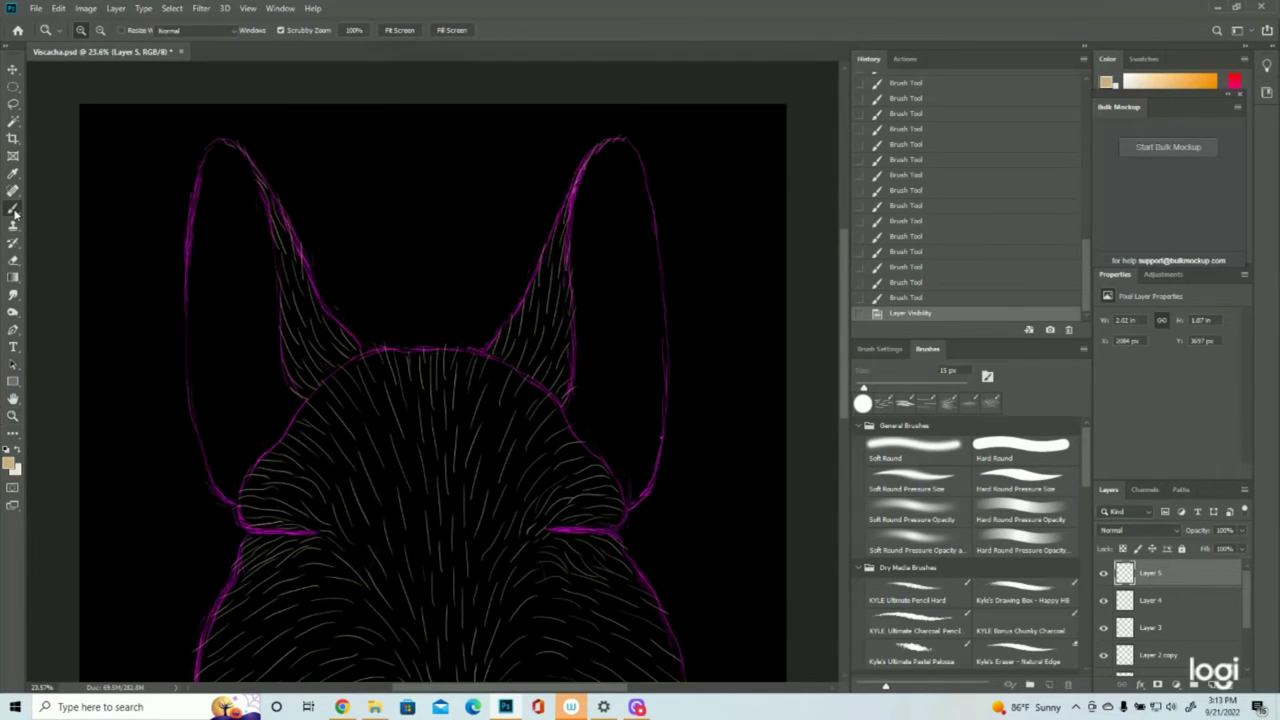
{"action": "left_click_drag", "start_coordinate": [634, 145], "coordinate": [637, 152]}
{"action": "left_click_drag", "start_coordinate": [625, 139], "coordinate": [632, 172]}
{"action": "mouse_move", "coordinate": [640, 194]}
{"action": "left_mouse_down"}
{"action": "mouse_move", "coordinate": [640, 166]}
{"action": "mouse_move", "coordinate": [636, 182]}
{"action": "left_mouse_up"}
{"action": "left_click_drag", "start_coordinate": [638, 206], "coordinate": [632, 190]}
{"action": "left_click_drag", "start_coordinate": [652, 232], "coordinate": [648, 216]}
{"action": "mouse_move", "coordinate": [656, 262]}
{"action": "left_mouse_down"}
{"action": "mouse_move", "coordinate": [652, 246]}
{"action": "mouse_move", "coordinate": [653, 276]}
{"action": "left_mouse_up"}
{"action": "left_click_drag", "start_coordinate": [658, 326], "coordinate": [654, 302]}
{"action": "mouse_move", "coordinate": [662, 346]}
{"action": "left_mouse_down"}
{"action": "mouse_move", "coordinate": [658, 320]}
{"action": "mouse_move", "coordinate": [651, 415]}
{"action": "left_mouse_up"}
{"action": "mouse_move", "coordinate": [660, 403]}
{"action": "left_mouse_down"}
{"action": "mouse_move", "coordinate": [651, 446]}
{"action": "mouse_move", "coordinate": [665, 419]}
{"action": "mouse_move", "coordinate": [648, 454]}
{"action": "mouse_move", "coordinate": [661, 442]}
{"action": "mouse_move", "coordinate": [636, 501]}
{"action": "left_mouse_up"}
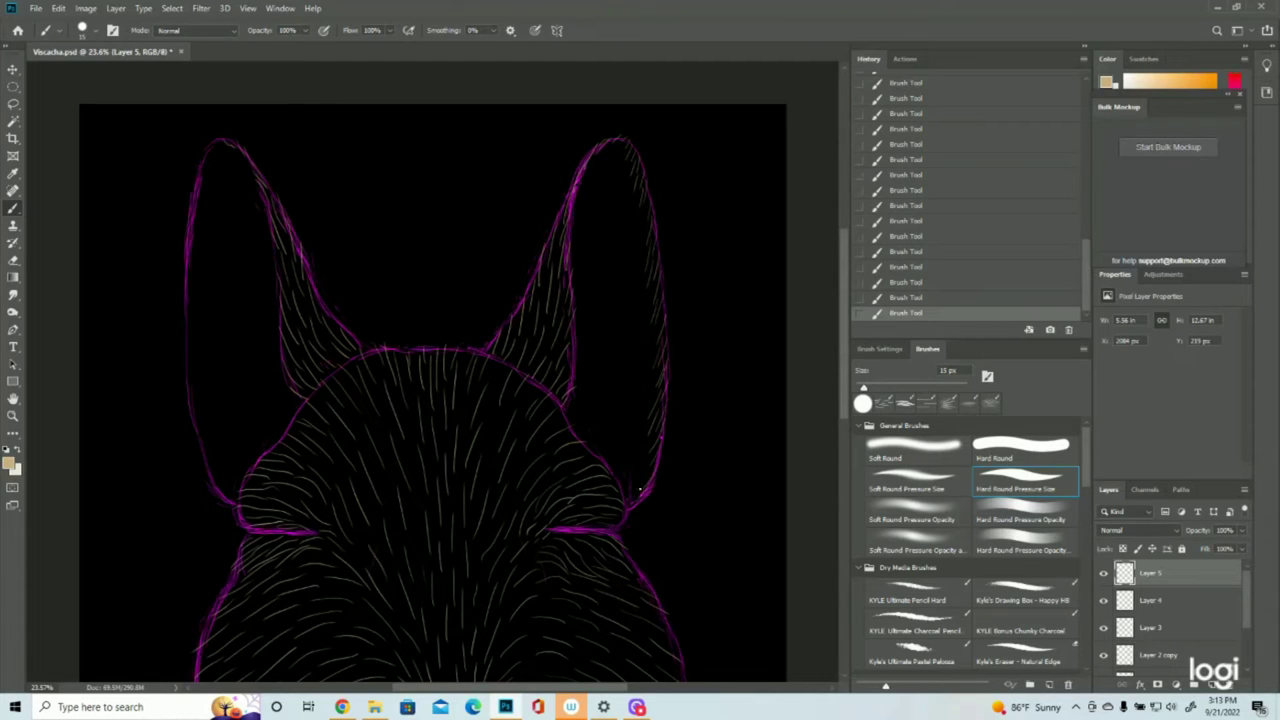
{"action": "left_click_drag", "start_coordinate": [659, 450], "coordinate": [624, 505]}
Step: Paint tan fur strokes along the outer edge of the left-hand ear and across its interior
{"action": "left_click_drag", "start_coordinate": [216, 136], "coordinate": [199, 287]}
{"action": "left_click_drag", "start_coordinate": [188, 303], "coordinate": [202, 340]}
{"action": "left_click_drag", "start_coordinate": [220, 164], "coordinate": [245, 220]}
{"action": "left_click_drag", "start_coordinate": [203, 244], "coordinate": [224, 290]}
{"action": "left_click_drag", "start_coordinate": [194, 334], "coordinate": [210, 375]}
Step: Fill the interior of the right-hand ear with tan fur strokes from the tip toward the base
{"action": "left_click_drag", "start_coordinate": [617, 161], "coordinate": [598, 224]}
{"action": "left_click_drag", "start_coordinate": [591, 218], "coordinate": [582, 254]}
{"action": "left_click_drag", "start_coordinate": [652, 380], "coordinate": [618, 460]}
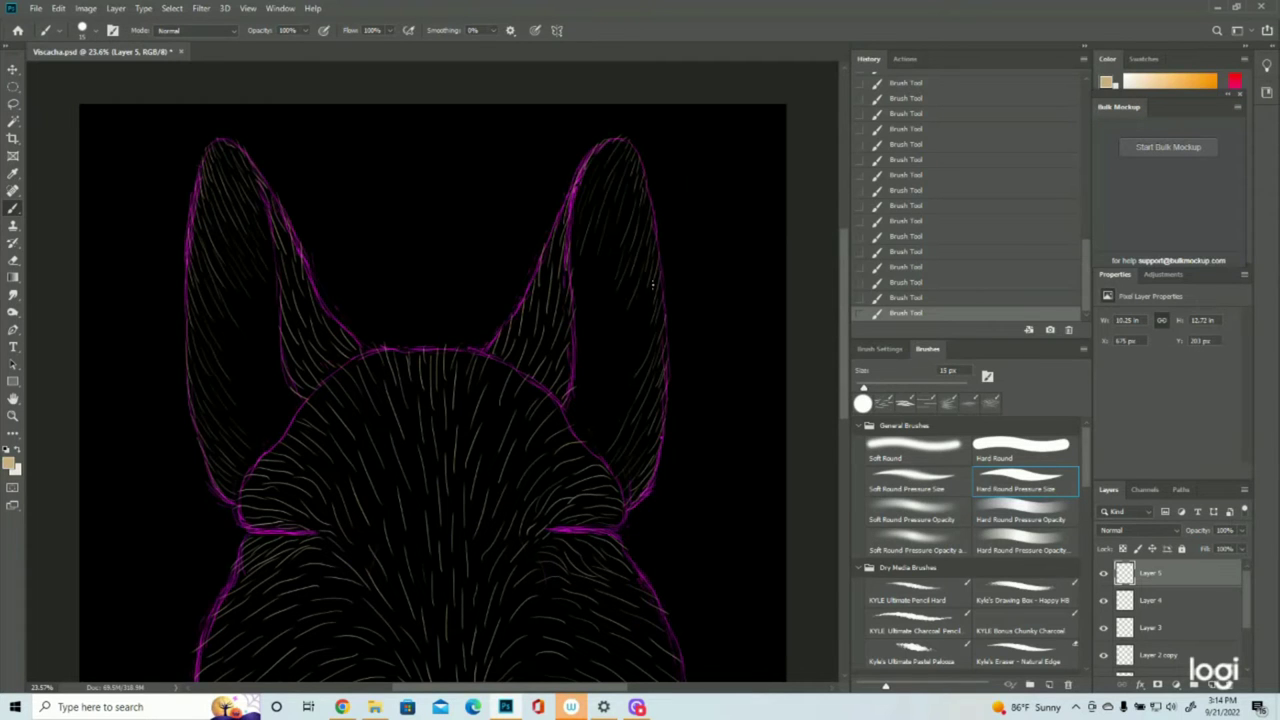
{"action": "left_click_drag", "start_coordinate": [647, 320], "coordinate": [622, 382]}
Step: Add a new layer above Layer 5 and set the foreground color to a pale off-white
{"action": "left_click", "coordinate": [12, 416]}
{"action": "left_click", "coordinate": [433, 373], "text": "alt"}
{"action": "left_click", "coordinate": [433, 373], "text": "alt"}
{"action": "left_click", "coordinate": [1212, 685]}
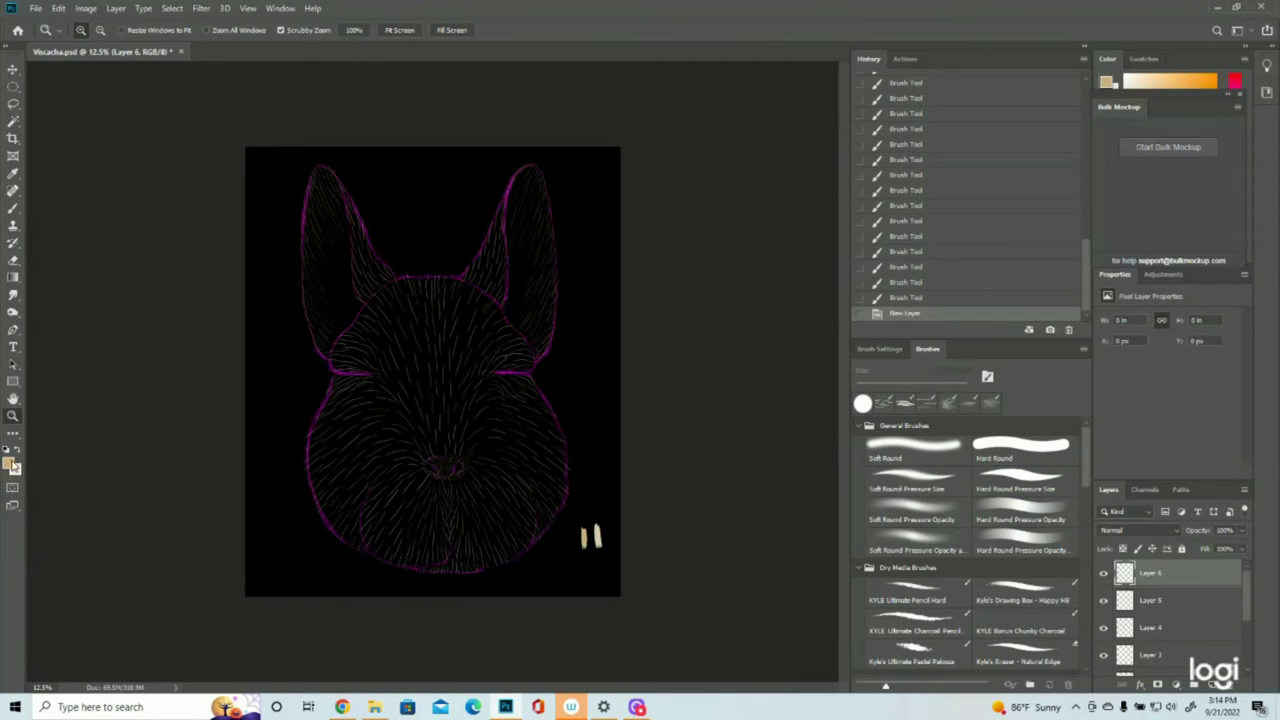
{"action": "left_click", "coordinate": [9, 463]}
{"action": "left_click", "coordinate": [937, 297]}
{"action": "left_click", "coordinate": [1227, 278]}
Step: Paint off-white fur strokes along the inner edge of the right-hand ear, from the base up to the tip
{"action": "left_click", "coordinate": [433, 320]}
{"action": "left_click", "coordinate": [13, 208]}
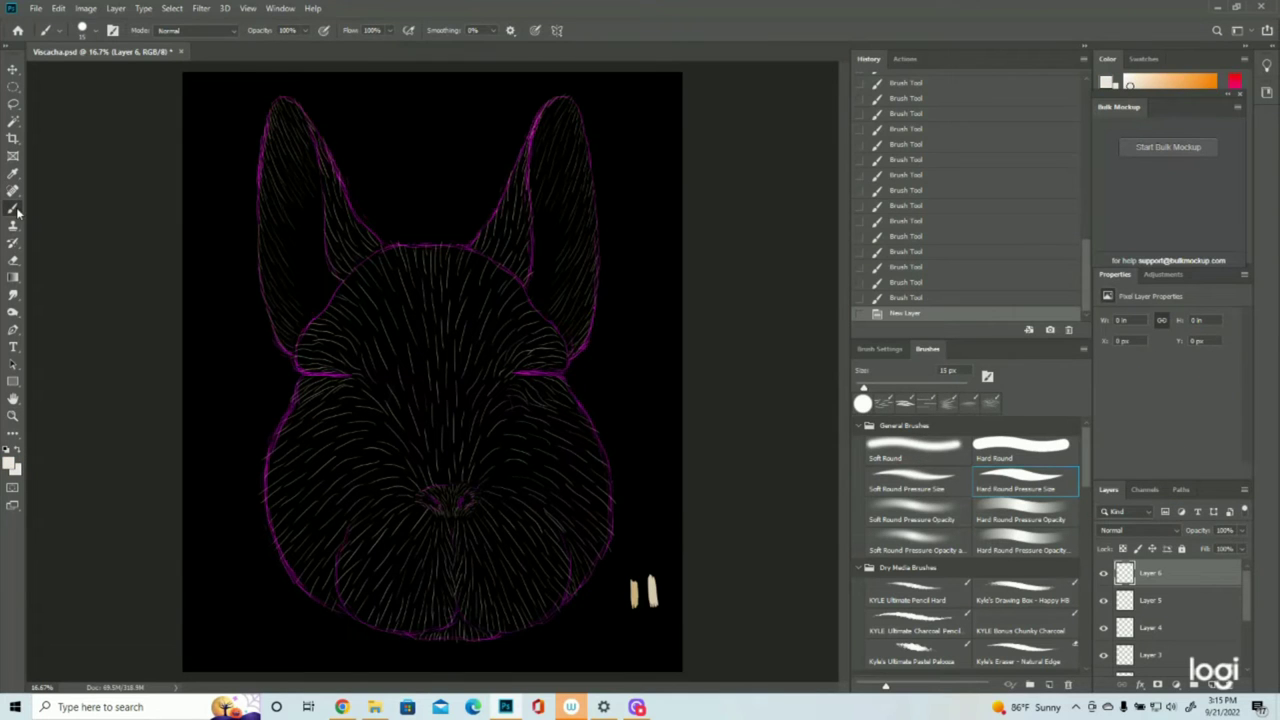
{"action": "mouse_move", "coordinate": [535, 308]}
{"action": "left_mouse_down"}
{"action": "mouse_move", "coordinate": [524, 290]}
{"action": "mouse_move", "coordinate": [545, 266]}
{"action": "left_mouse_up"}
{"action": "mouse_move", "coordinate": [544, 280]}
{"action": "left_mouse_down"}
{"action": "mouse_move", "coordinate": [537, 268]}
{"action": "mouse_move", "coordinate": [556, 256]}
{"action": "left_mouse_up"}
{"action": "mouse_move", "coordinate": [540, 272]}
{"action": "left_mouse_down"}
{"action": "mouse_move", "coordinate": [561, 259]}
{"action": "mouse_move", "coordinate": [552, 268]}
{"action": "mouse_move", "coordinate": [558, 243]}
{"action": "left_mouse_up"}
{"action": "mouse_move", "coordinate": [535, 253]}
{"action": "left_mouse_down"}
{"action": "mouse_move", "coordinate": [557, 238]}
{"action": "mouse_move", "coordinate": [553, 222]}
{"action": "left_mouse_up"}
{"action": "left_click_drag", "start_coordinate": [536, 230], "coordinate": [542, 210]}
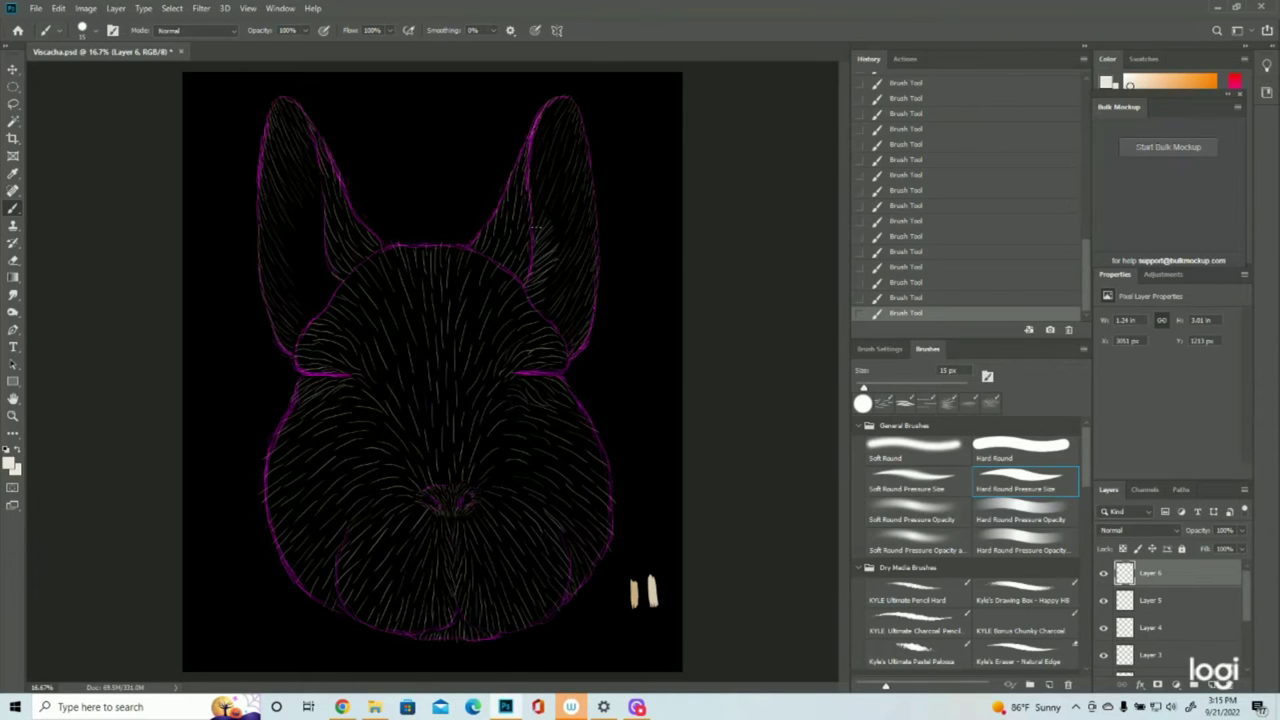
{"action": "mouse_move", "coordinate": [551, 203]}
{"action": "left_mouse_down"}
{"action": "mouse_move", "coordinate": [551, 134]}
{"action": "mouse_move", "coordinate": [530, 158]}
{"action": "mouse_move", "coordinate": [547, 114]}
{"action": "left_mouse_up"}
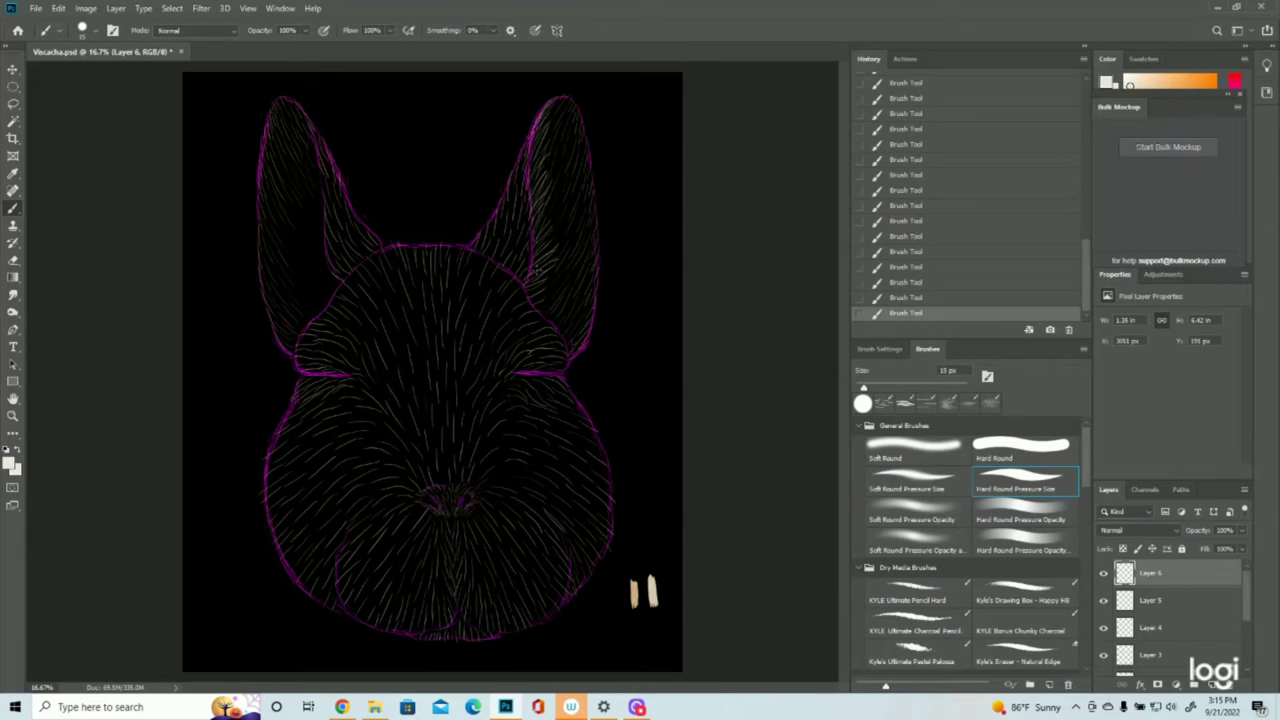
{"action": "mouse_move", "coordinate": [556, 290]}
{"action": "left_mouse_down"}
{"action": "mouse_move", "coordinate": [550, 279]}
{"action": "mouse_move", "coordinate": [555, 299]}
{"action": "left_mouse_up"}
Step: Paint off-white fur strokes along the left-hand ear's inner edge, and check the fur with the Layer 2 copy sketch hidden
{"action": "mouse_move", "coordinate": [324, 298]}
{"action": "left_mouse_down"}
{"action": "mouse_move", "coordinate": [339, 281]}
{"action": "mouse_move", "coordinate": [314, 283]}
{"action": "mouse_move", "coordinate": [294, 228]}
{"action": "mouse_move", "coordinate": [321, 215]}
{"action": "mouse_move", "coordinate": [297, 199]}
{"action": "mouse_move", "coordinate": [310, 182]}
{"action": "mouse_move", "coordinate": [278, 98]}
{"action": "mouse_move", "coordinate": [298, 112]}
{"action": "mouse_move", "coordinate": [289, 101]}
{"action": "left_mouse_up"}
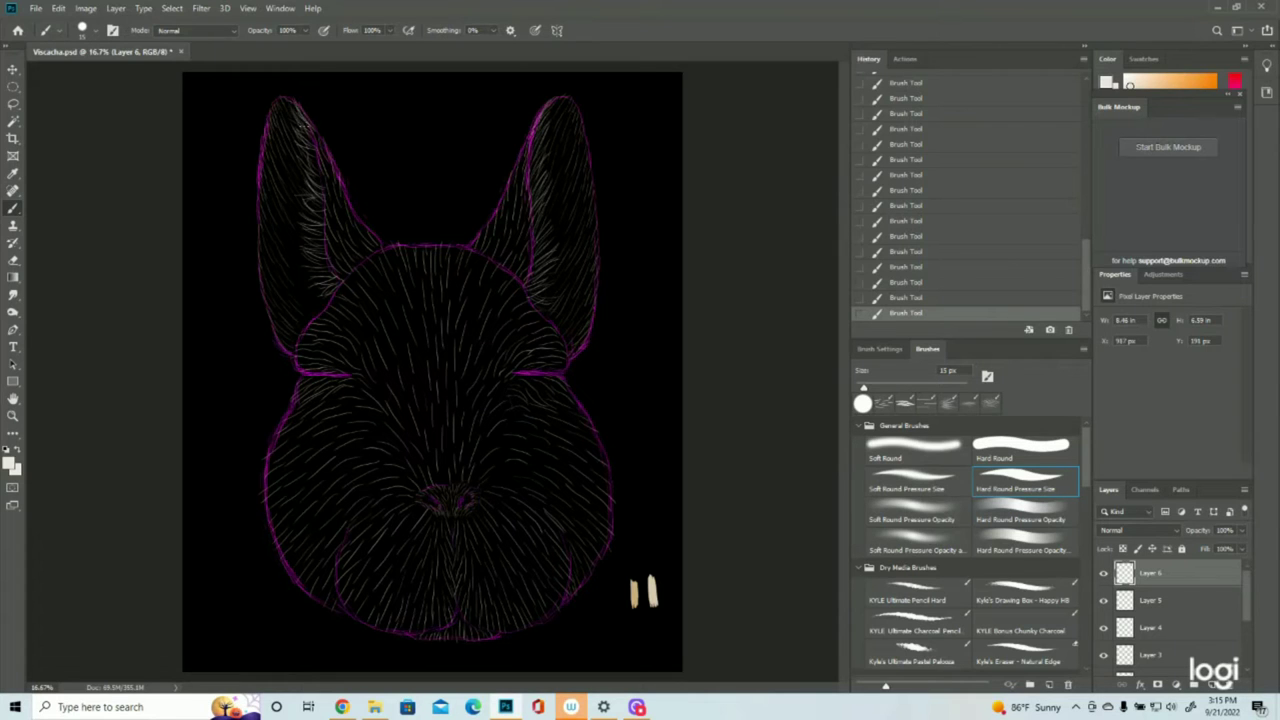
{"action": "left_click_drag", "start_coordinate": [320, 156], "coordinate": [299, 146]}
{"action": "scroll", "coordinate": [1160, 650], "scroll_direction": "down", "scroll_amount": 3}
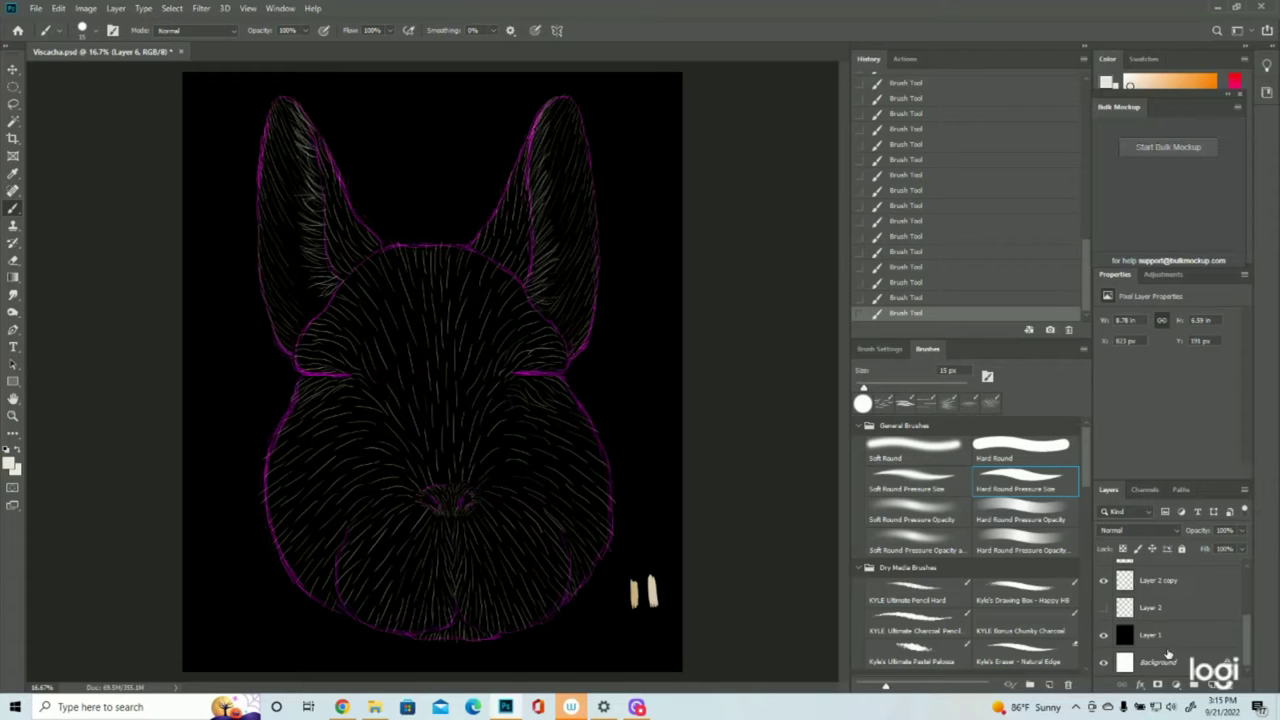
{"action": "left_click", "coordinate": [1104, 580]}
{"action": "left_click", "coordinate": [13, 415]}
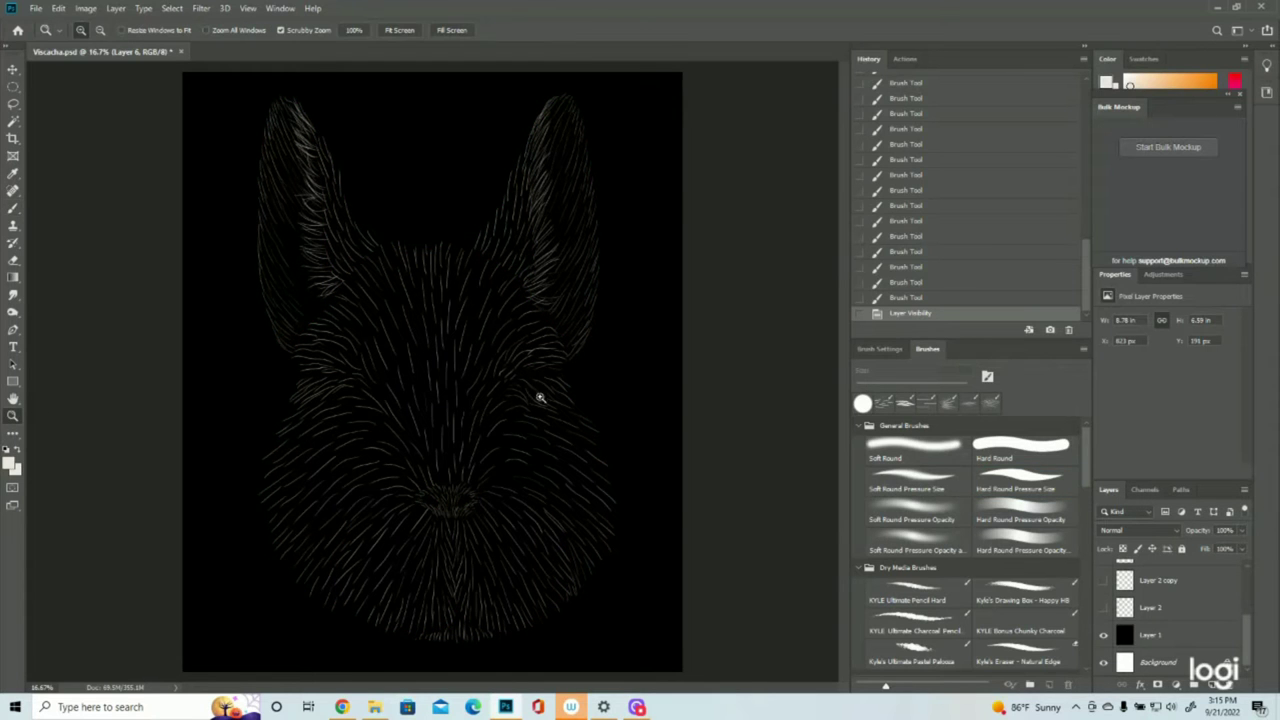
{"action": "left_click_drag", "start_coordinate": [541, 398], "coordinate": [528, 341]}
{"action": "left_click", "coordinate": [516, 247]}
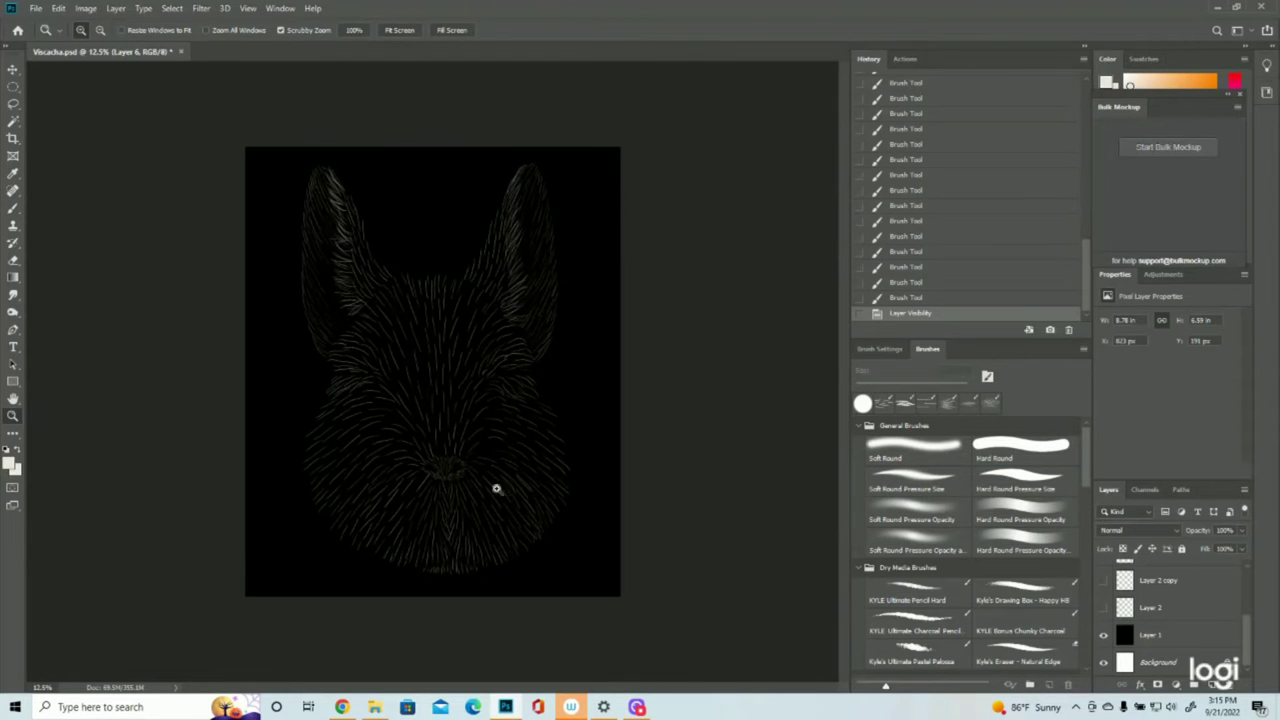
Step: Add a new layer above Layer 6 and show the Layer 2 copy sketch again
{"action": "scroll", "coordinate": [1150, 612], "scroll_direction": "up", "scroll_amount": 3}
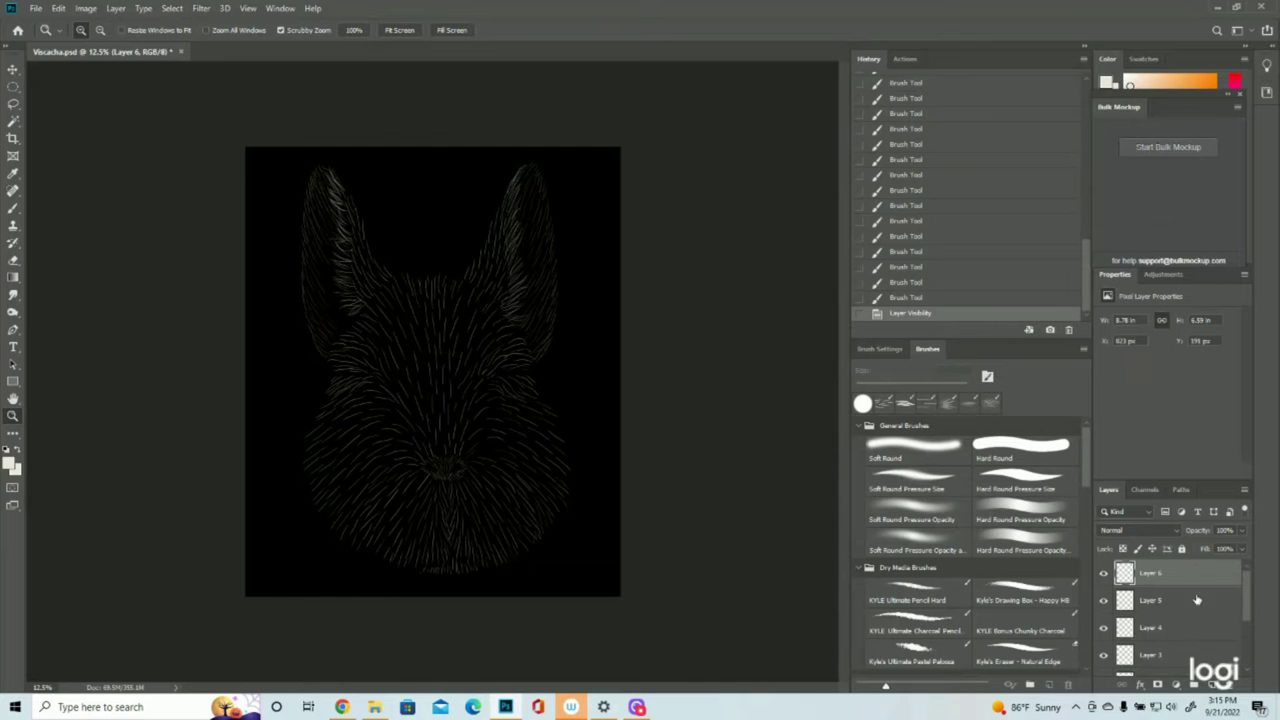
{"action": "left_click", "coordinate": [1213, 685]}
{"action": "scroll", "coordinate": [1182, 596], "scroll_direction": "down", "scroll_amount": 3}
{"action": "left_click", "coordinate": [1104, 580]}
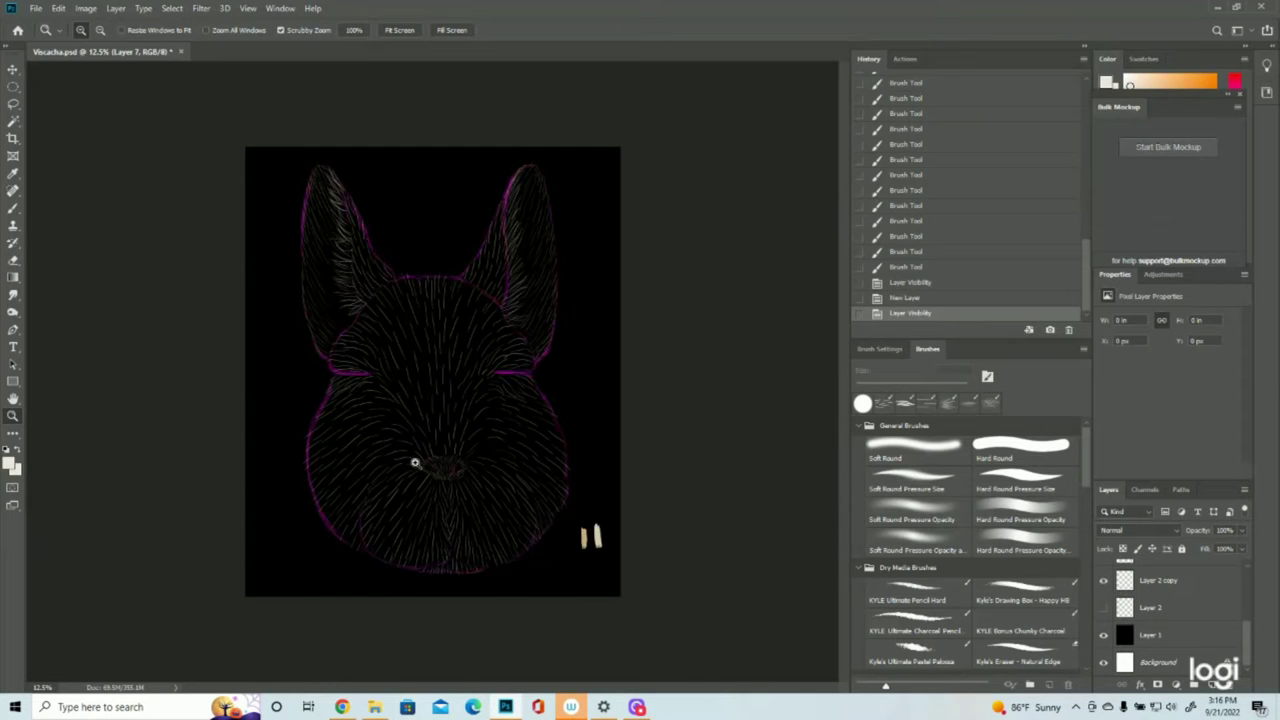
Step: Set the foreground color to tan #ccaf82 by sampling the painted tan swatch
{"action": "left_click", "coordinate": [408, 449]}
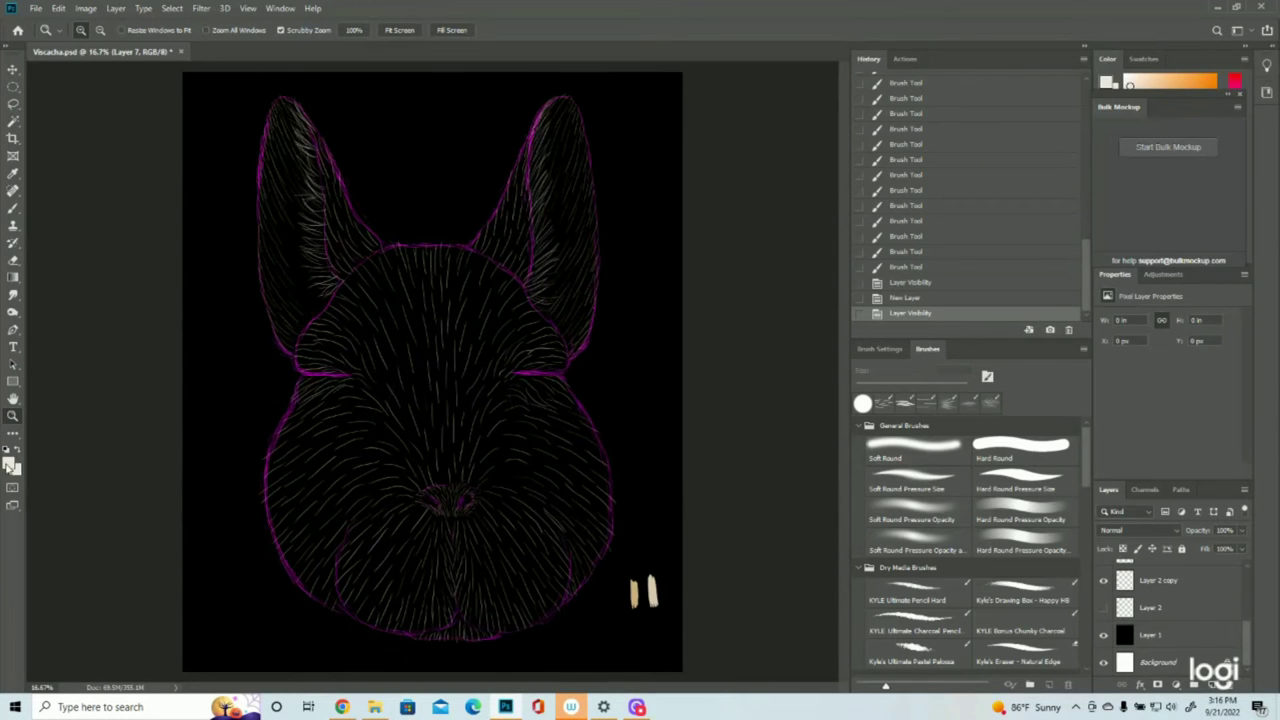
{"action": "left_click", "coordinate": [8, 462]}
{"action": "left_click", "coordinate": [634, 592]}
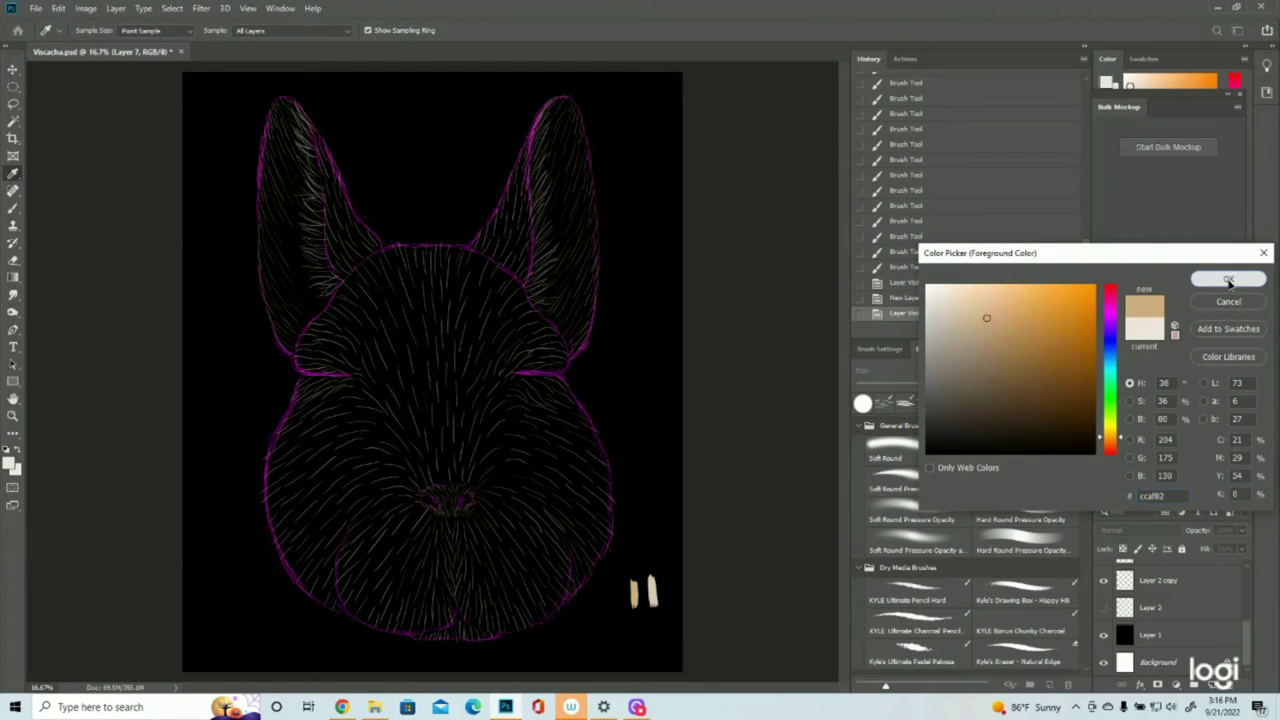
{"action": "left_click", "coordinate": [1229, 281]}
Step: Hide the Layer 2 copy sketch and Layer 4, toggling the visibility of Layers 4 and 7 to check their contents
{"action": "scroll", "coordinate": [1165, 605], "scroll_direction": "up", "scroll_amount": 3}
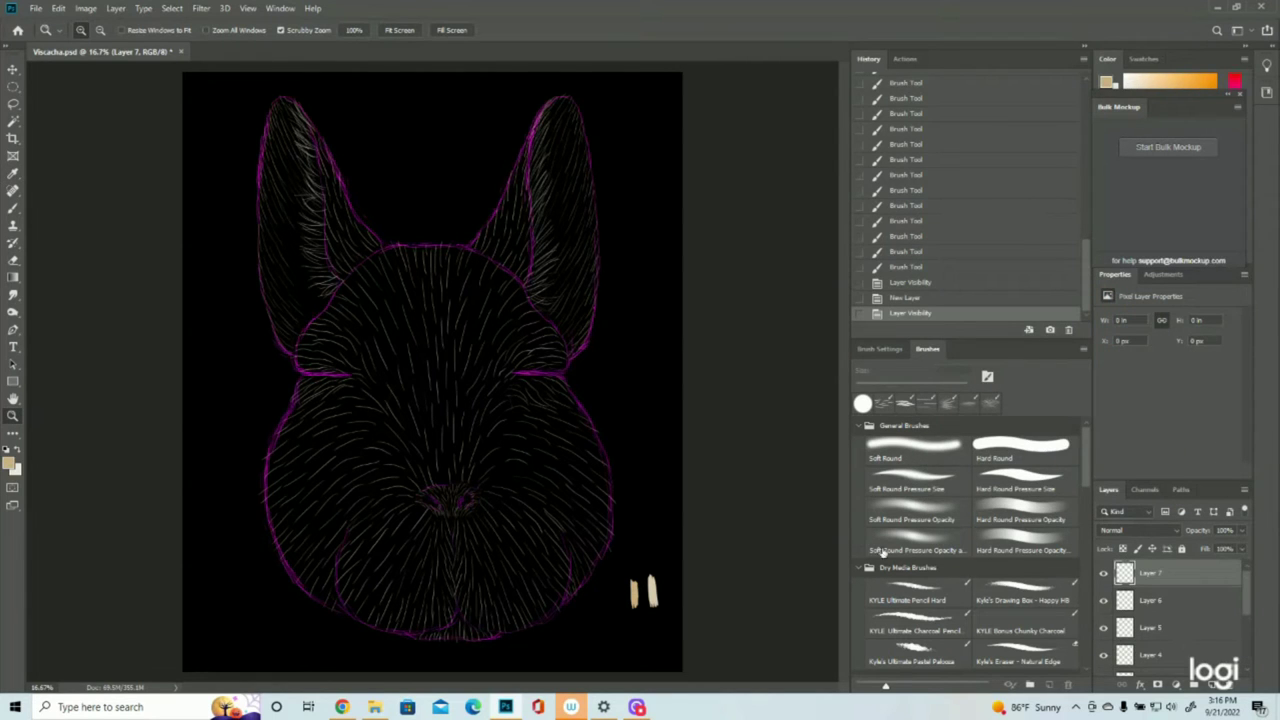
{"action": "scroll", "coordinate": [1116, 658], "scroll_direction": "down", "scroll_amount": 2}
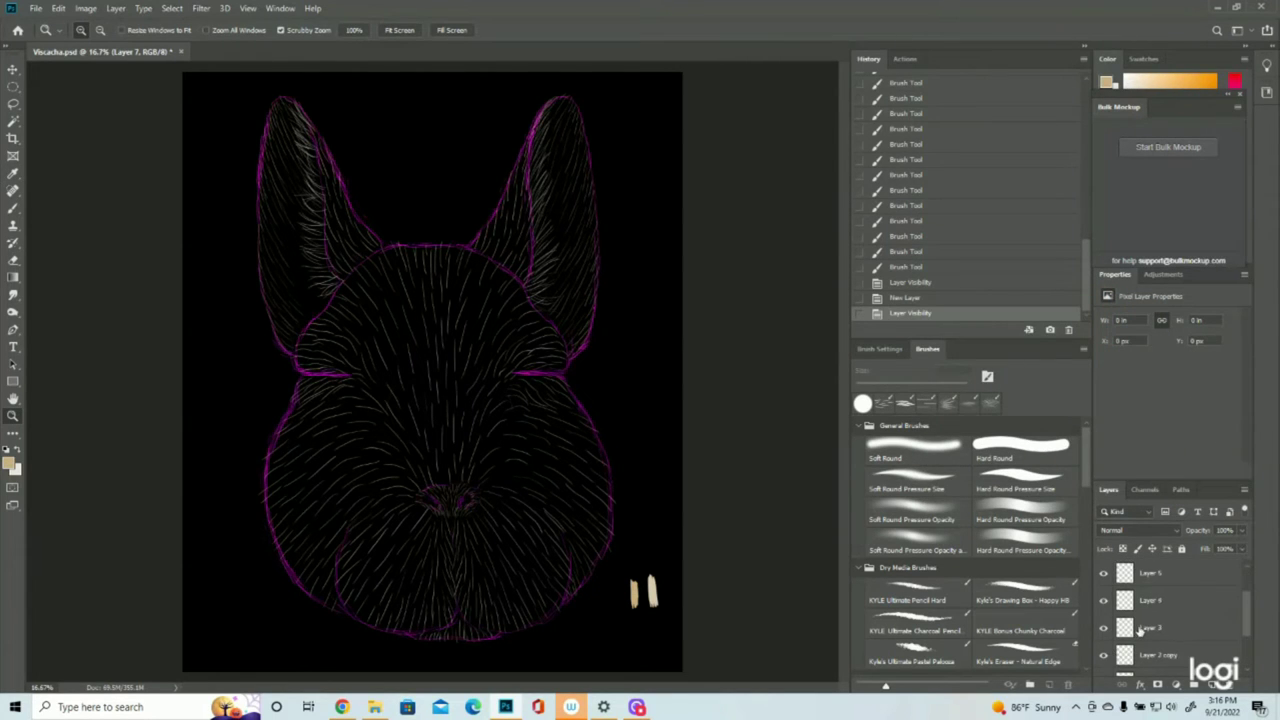
{"action": "left_click", "coordinate": [1104, 656]}
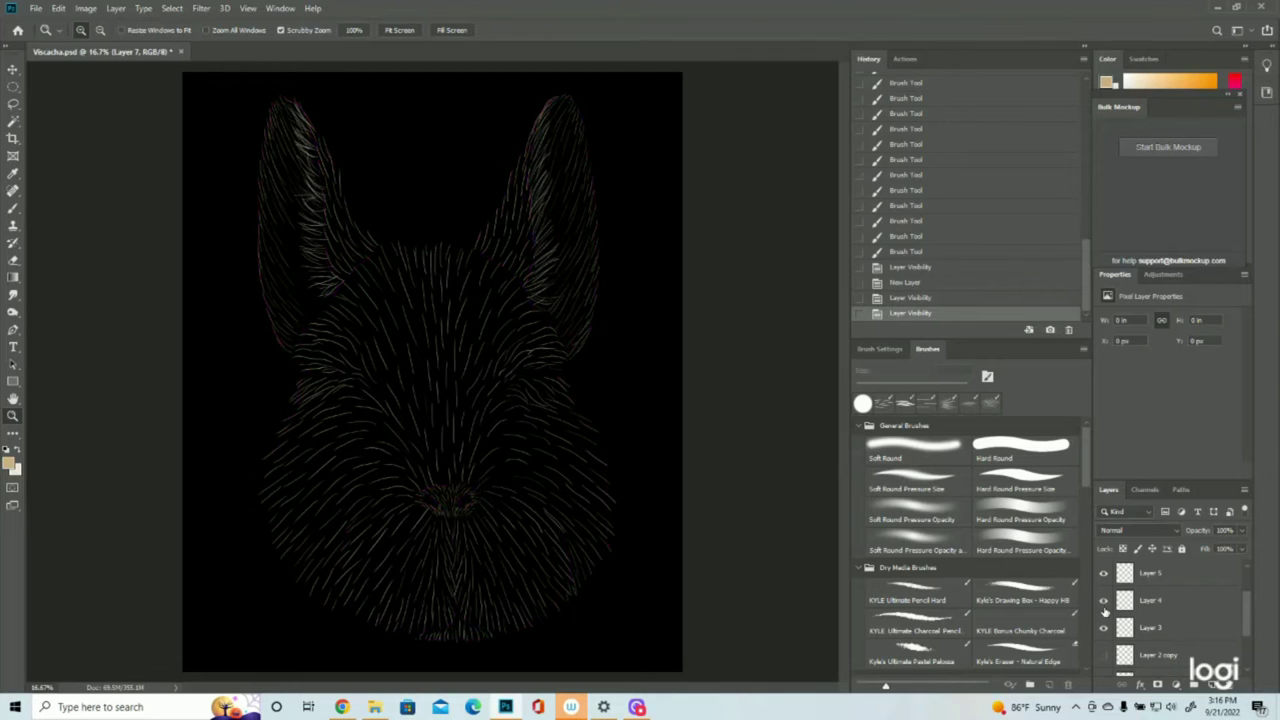
{"action": "left_click", "coordinate": [1103, 601]}
{"action": "left_click", "coordinate": [1105, 601]}
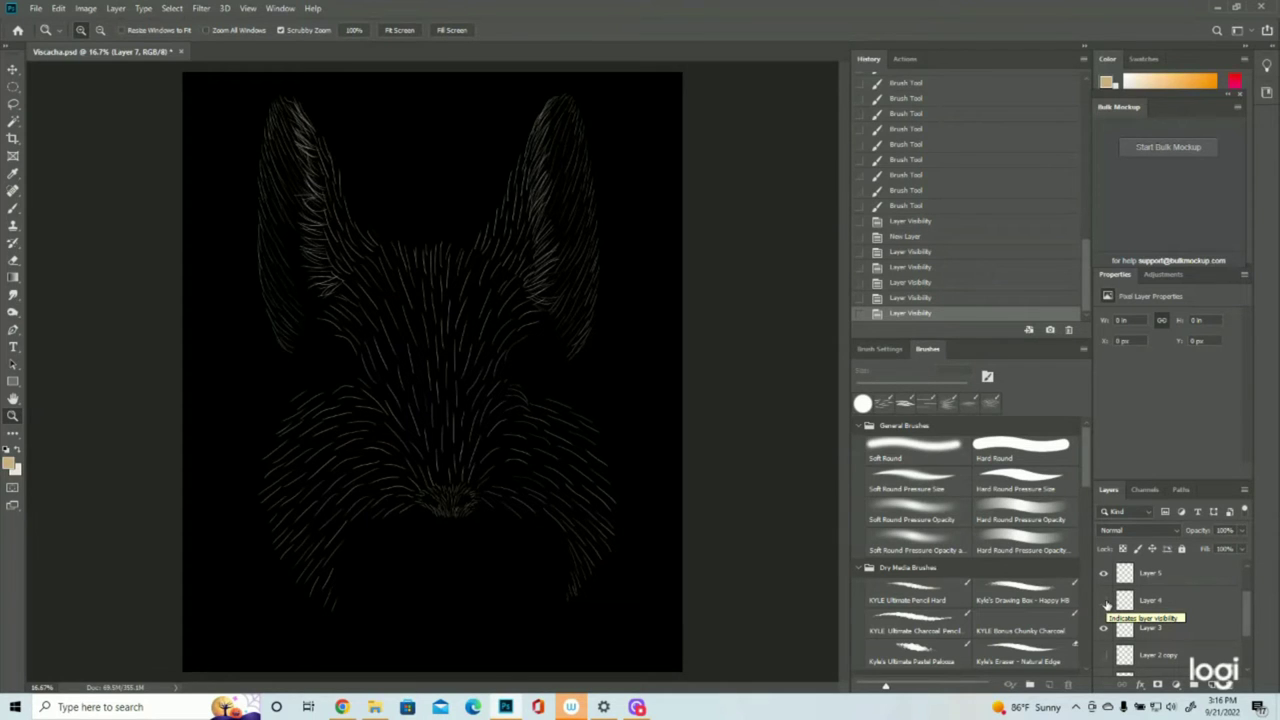
{"action": "left_click", "coordinate": [1105, 601]}
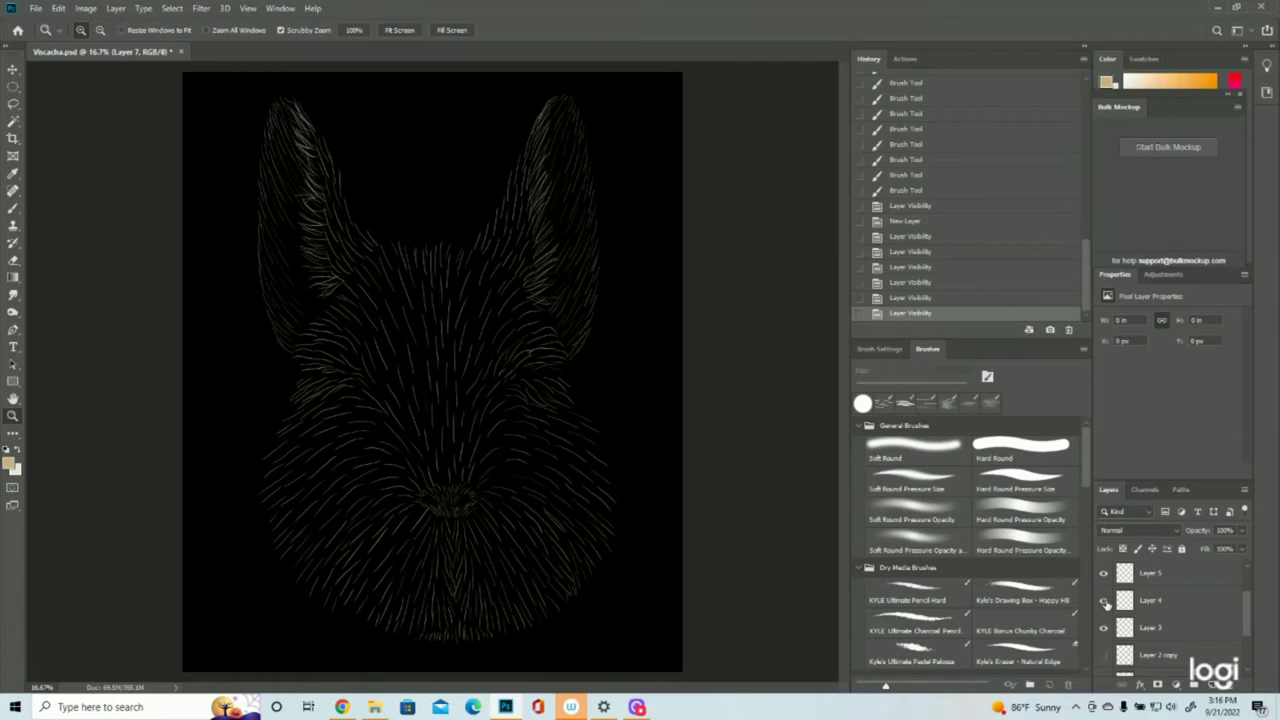
{"action": "left_click", "coordinate": [1105, 601]}
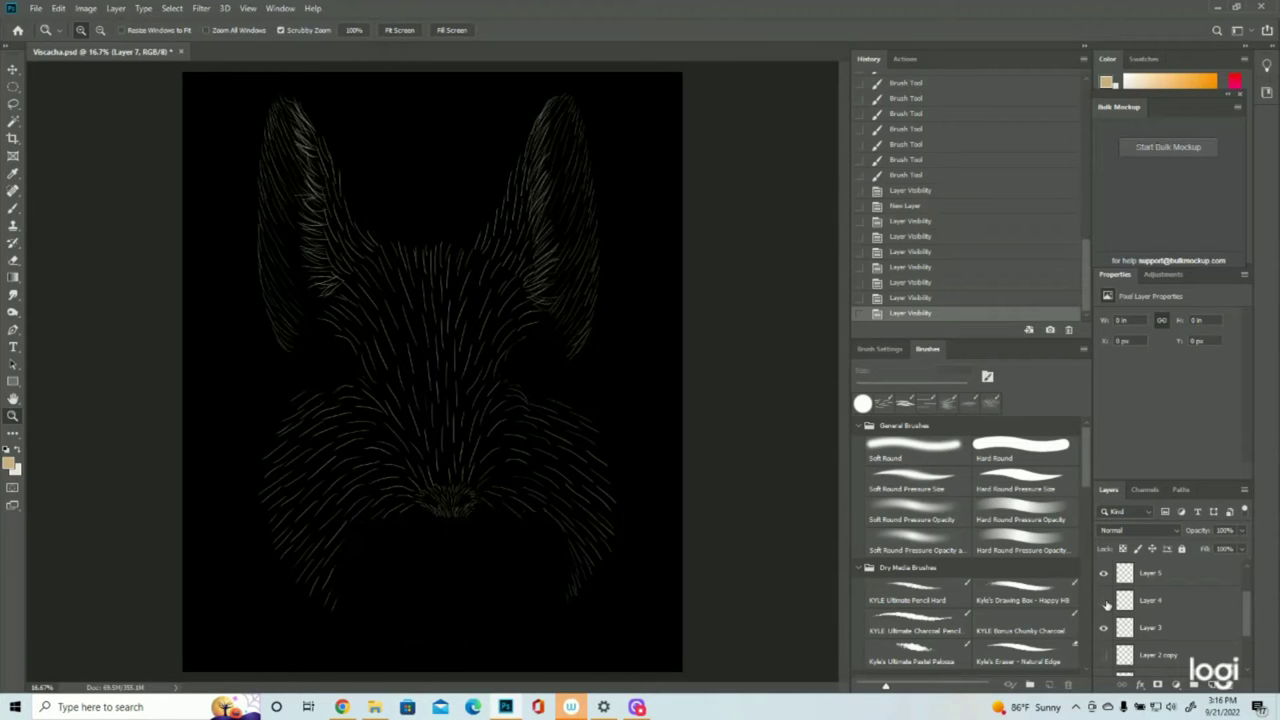
{"action": "scroll", "coordinate": [1108, 600], "scroll_direction": "up", "scroll_amount": 2}
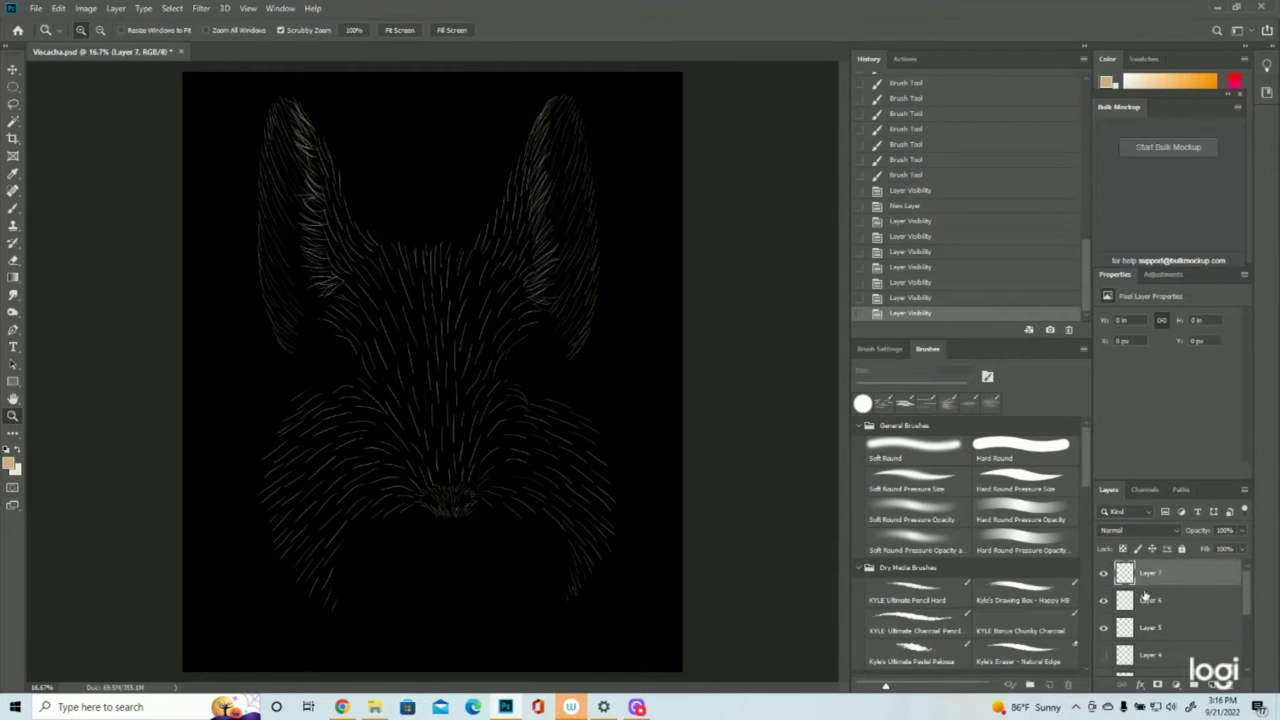
{"action": "left_click", "coordinate": [1101, 573]}
{"action": "left_click", "coordinate": [1101, 573]}
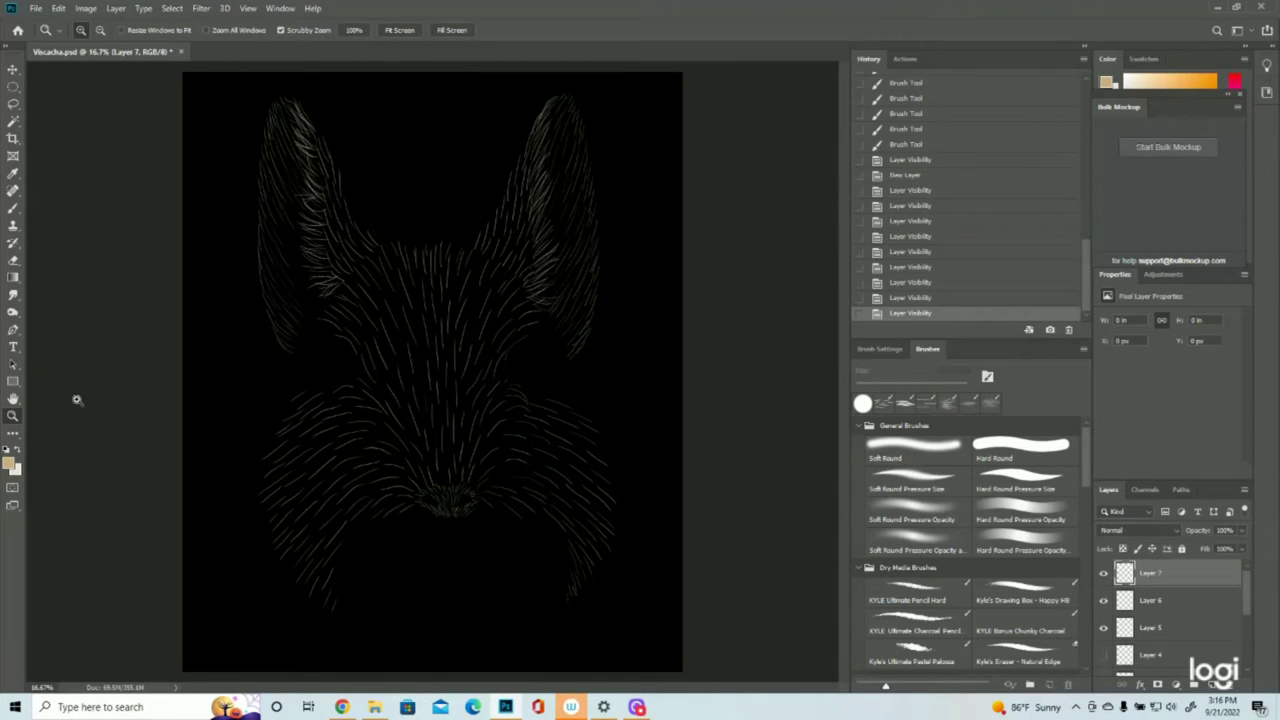
Step: Paint tan fur strokes with the 15 px Hard Round Pressure Size brush on the left-hand cheek's upper outer edge, and undo the last few strokes
{"action": "left_click", "coordinate": [13, 208]}
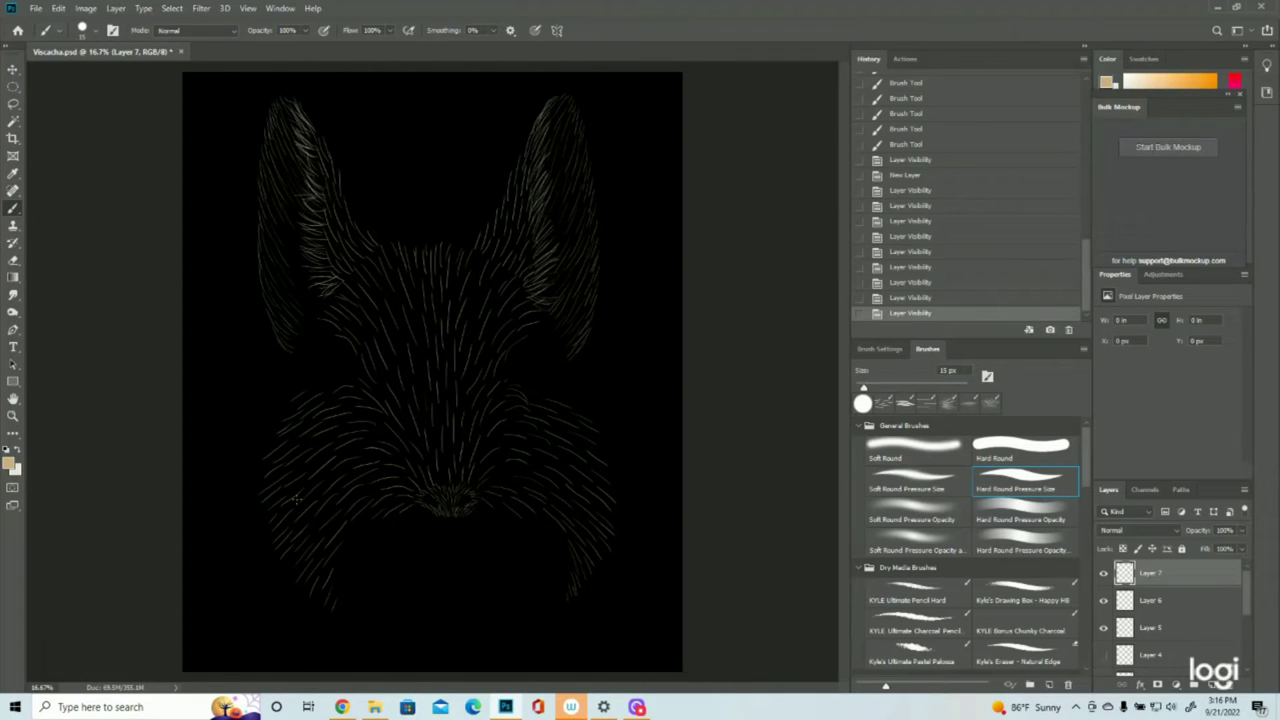
{"action": "left_click_drag", "start_coordinate": [316, 392], "coordinate": [296, 401]}
{"action": "mouse_move", "coordinate": [300, 398]}
{"action": "left_mouse_down"}
{"action": "mouse_move", "coordinate": [284, 411]}
{"action": "mouse_move", "coordinate": [302, 403]}
{"action": "left_mouse_up"}
{"action": "left_click_drag", "start_coordinate": [306, 399], "coordinate": [280, 422]}
{"action": "mouse_move", "coordinate": [290, 417]}
{"action": "left_mouse_down"}
{"action": "mouse_move", "coordinate": [277, 427]}
{"action": "mouse_move", "coordinate": [295, 409]}
{"action": "left_mouse_up"}
{"action": "left_click_drag", "start_coordinate": [300, 403], "coordinate": [281, 421]}
{"action": "left_click_drag", "start_coordinate": [289, 415], "coordinate": [270, 434]}
{"action": "mouse_move", "coordinate": [305, 404]}
{"action": "left_mouse_down"}
{"action": "mouse_move", "coordinate": [281, 430]}
{"action": "mouse_move", "coordinate": [296, 425]}
{"action": "left_mouse_up"}
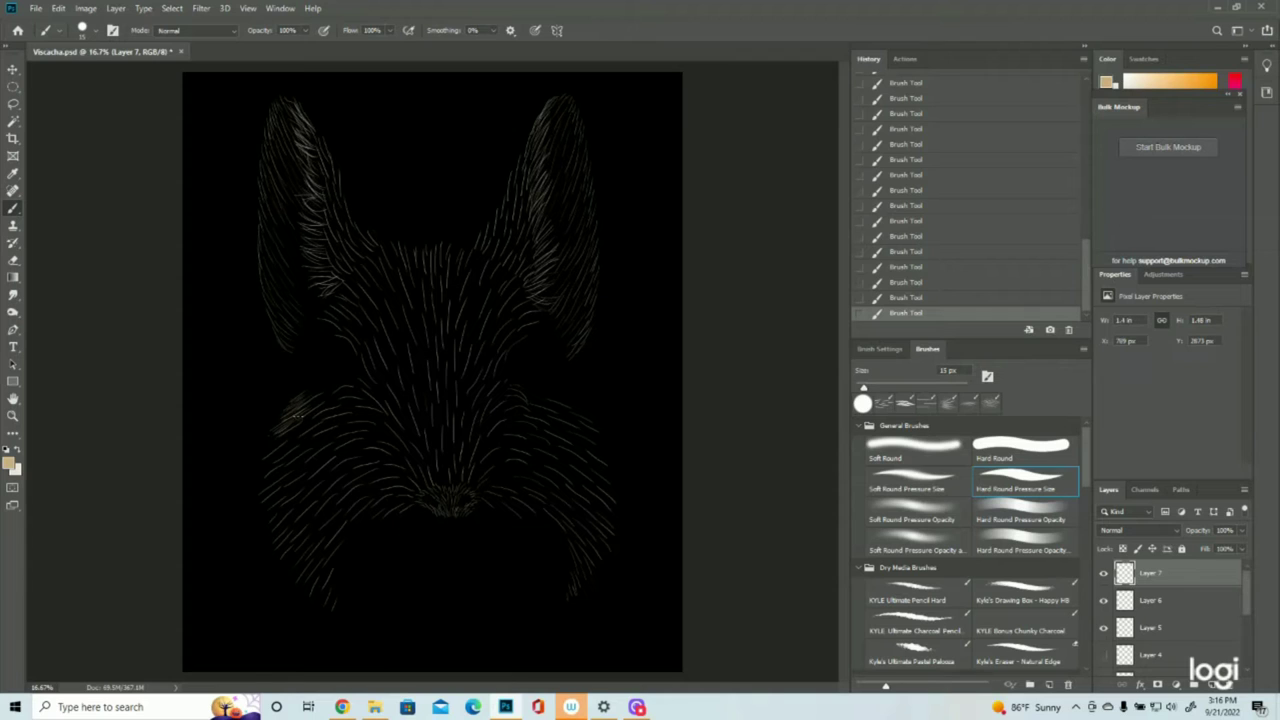
{"action": "left_click", "coordinate": [920, 284]}
{"action": "left_click", "coordinate": [920, 267]}
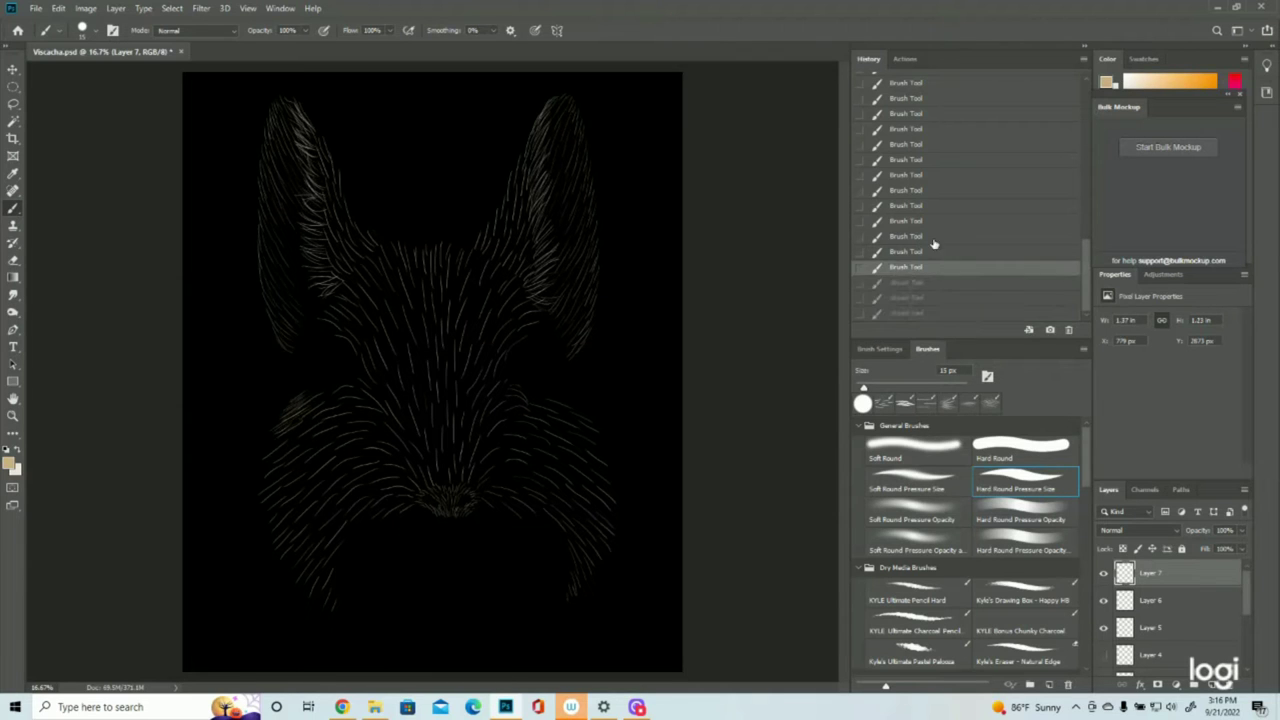
{"action": "left_click", "coordinate": [929, 236]}
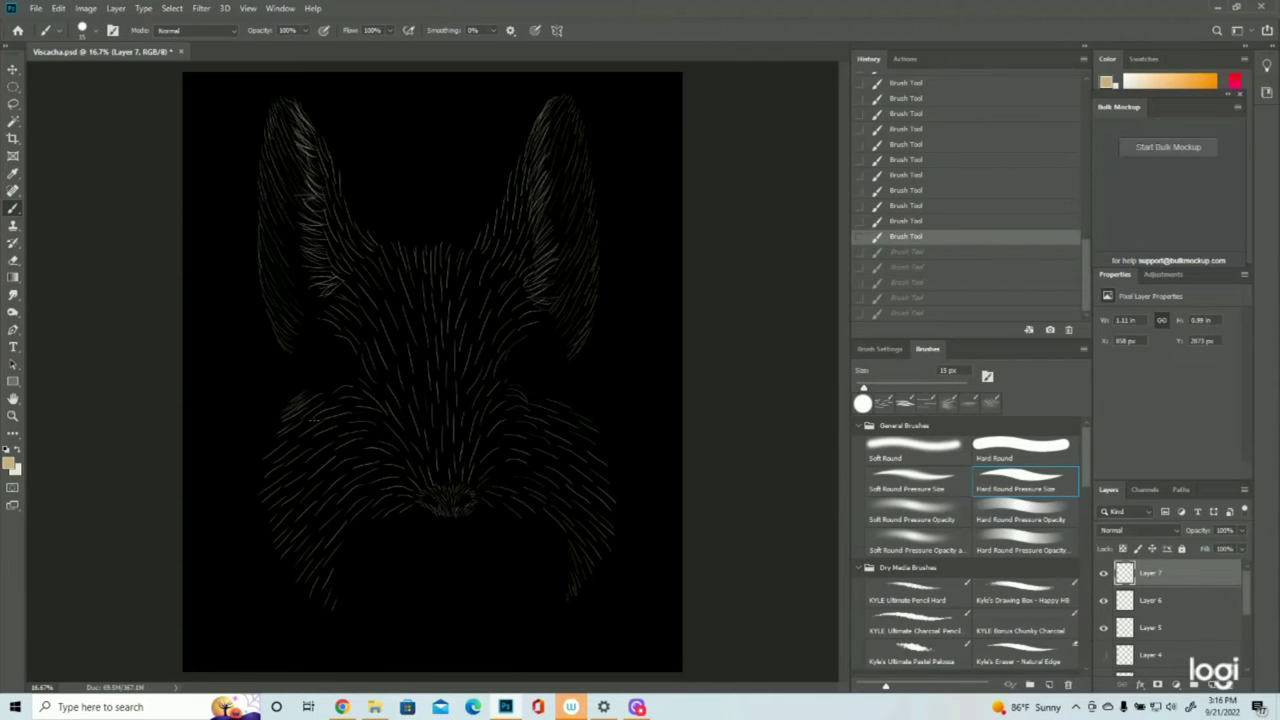
Step: Paint tan fur strokes down the left-hand cheek's outer edge from its upper curve to the lower tip
{"action": "left_click_drag", "start_coordinate": [280, 432], "coordinate": [313, 414]}
{"action": "mouse_move", "coordinate": [266, 454]}
{"action": "left_mouse_down"}
{"action": "mouse_move", "coordinate": [310, 415]}
{"action": "mouse_move", "coordinate": [266, 456]}
{"action": "mouse_move", "coordinate": [297, 435]}
{"action": "mouse_move", "coordinate": [258, 472]}
{"action": "mouse_move", "coordinate": [294, 447]}
{"action": "mouse_move", "coordinate": [262, 488]}
{"action": "mouse_move", "coordinate": [311, 452]}
{"action": "mouse_move", "coordinate": [270, 476]}
{"action": "mouse_move", "coordinate": [328, 426]}
{"action": "mouse_move", "coordinate": [287, 453]}
{"action": "mouse_move", "coordinate": [339, 409]}
{"action": "mouse_move", "coordinate": [282, 445]}
{"action": "mouse_move", "coordinate": [340, 392]}
{"action": "mouse_move", "coordinate": [296, 416]}
{"action": "mouse_move", "coordinate": [334, 395]}
{"action": "left_mouse_up"}
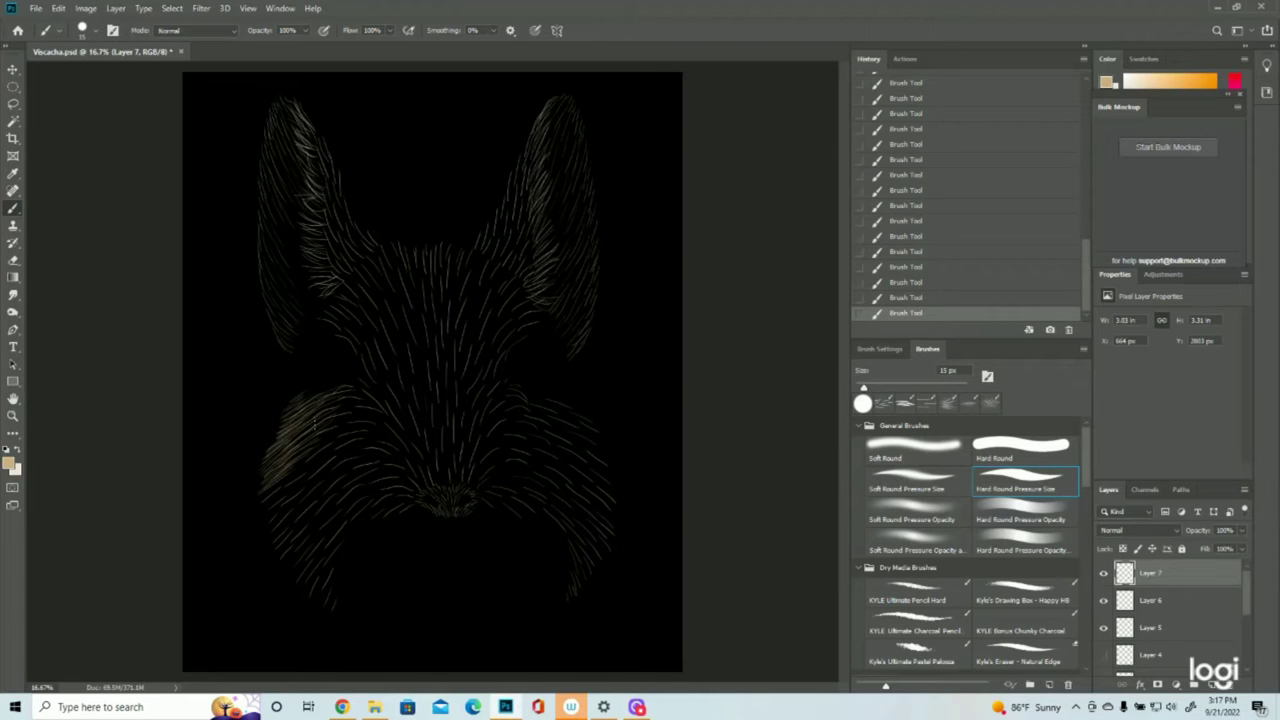
{"action": "mouse_move", "coordinate": [314, 466]}
{"action": "left_mouse_down"}
{"action": "mouse_move", "coordinate": [264, 512]}
{"action": "mouse_move", "coordinate": [296, 482]}
{"action": "mouse_move", "coordinate": [266, 509]}
{"action": "left_mouse_up"}
{"action": "left_click_drag", "start_coordinate": [316, 450], "coordinate": [263, 498]}
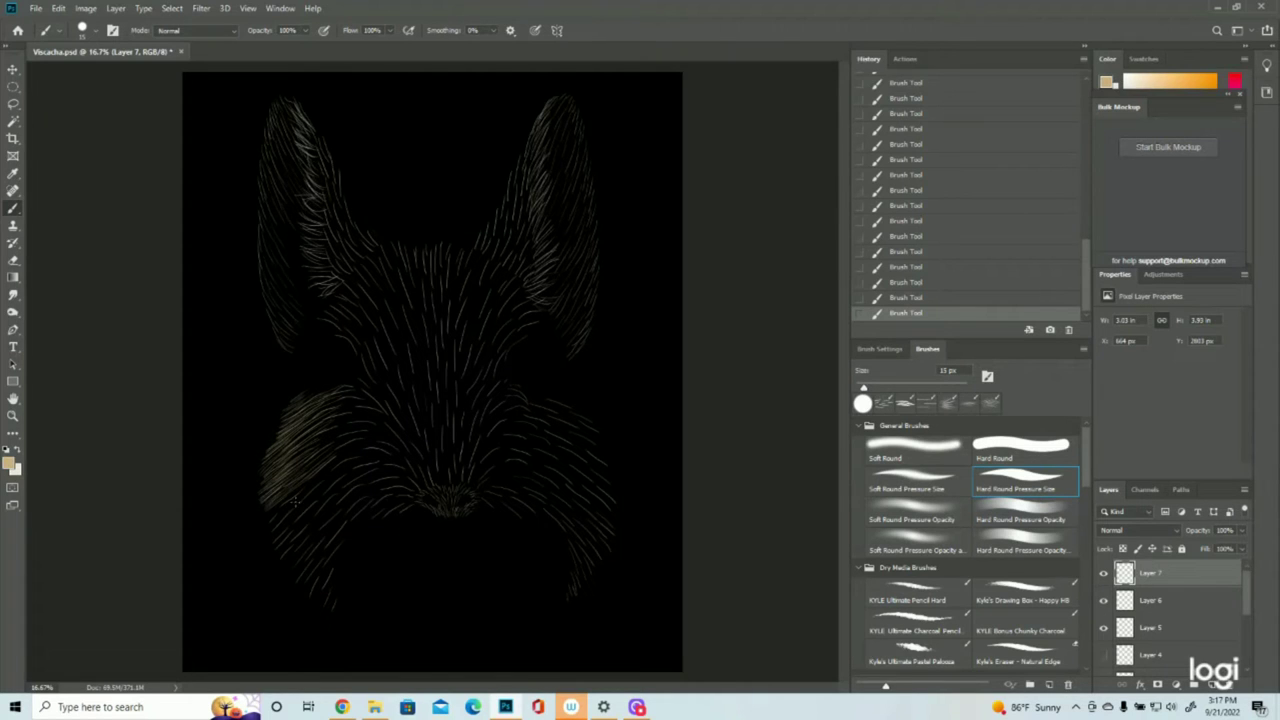
{"action": "left_click_drag", "start_coordinate": [303, 487], "coordinate": [267, 530]}
{"action": "left_click_drag", "start_coordinate": [314, 485], "coordinate": [281, 517]}
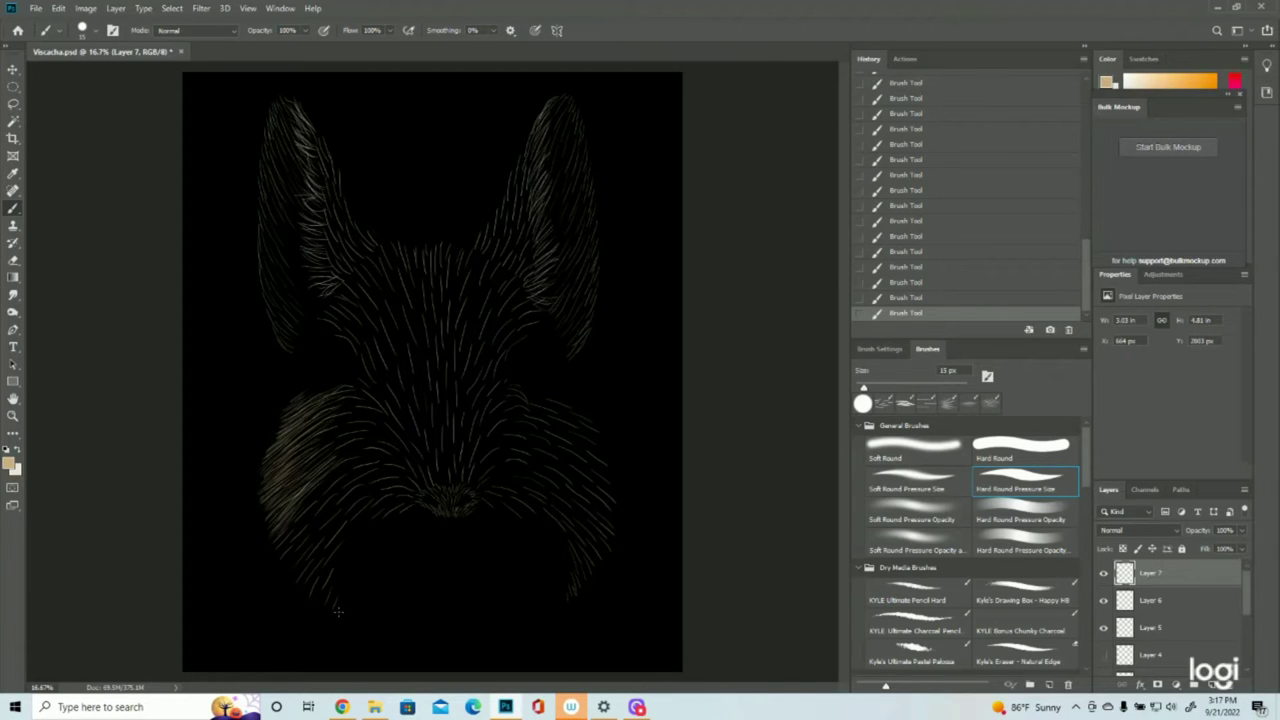
{"action": "left_click_drag", "start_coordinate": [341, 604], "coordinate": [337, 605]}
{"action": "left_click_drag", "start_coordinate": [307, 592], "coordinate": [317, 575]}
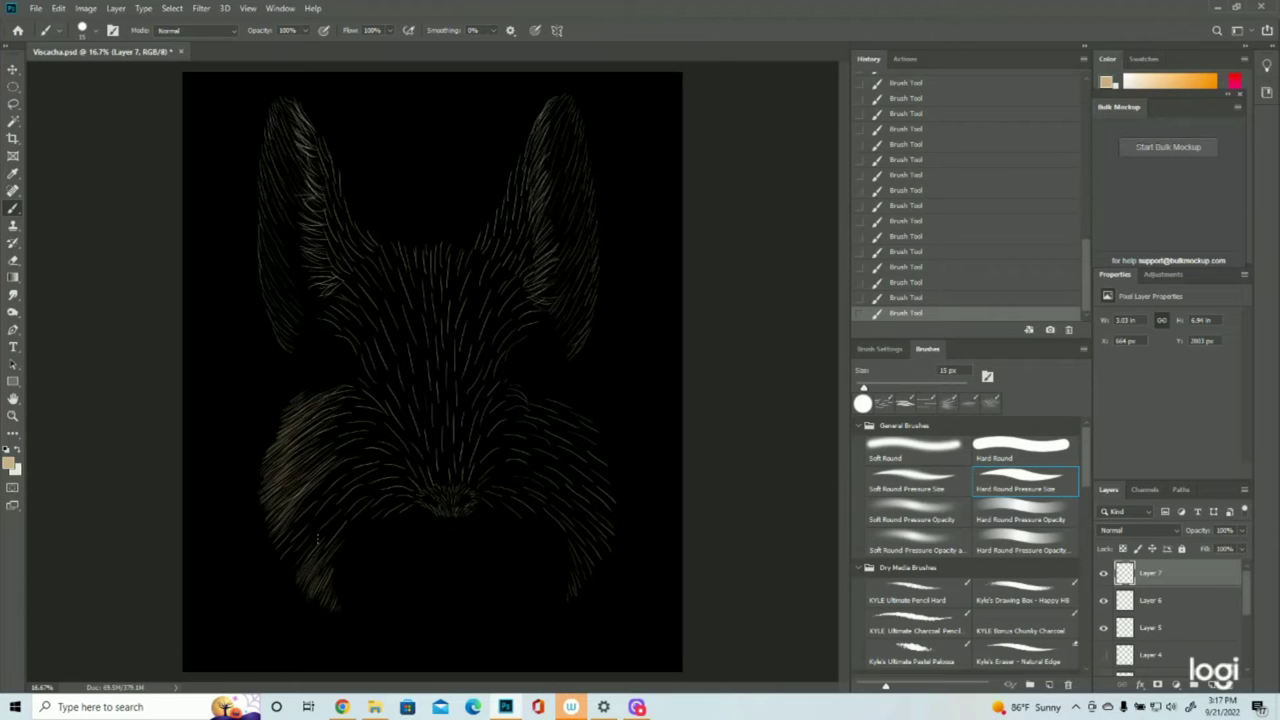
{"action": "left_click_drag", "start_coordinate": [286, 573], "coordinate": [311, 518]}
Step: Paint tan fur strokes along the right-hand cheek's outer edge and across the top of the forehead
{"action": "mouse_move", "coordinate": [567, 601]}
{"action": "left_mouse_down"}
{"action": "mouse_move", "coordinate": [582, 550]}
{"action": "mouse_move", "coordinate": [597, 571]}
{"action": "mouse_move", "coordinate": [582, 540]}
{"action": "mouse_move", "coordinate": [592, 572]}
{"action": "mouse_move", "coordinate": [599, 536]}
{"action": "mouse_move", "coordinate": [584, 535]}
{"action": "mouse_move", "coordinate": [609, 549]}
{"action": "mouse_move", "coordinate": [583, 528]}
{"action": "mouse_move", "coordinate": [608, 557]}
{"action": "mouse_move", "coordinate": [587, 516]}
{"action": "mouse_move", "coordinate": [616, 535]}
{"action": "mouse_move", "coordinate": [588, 504]}
{"action": "mouse_move", "coordinate": [614, 514]}
{"action": "mouse_move", "coordinate": [612, 478]}
{"action": "left_mouse_up"}
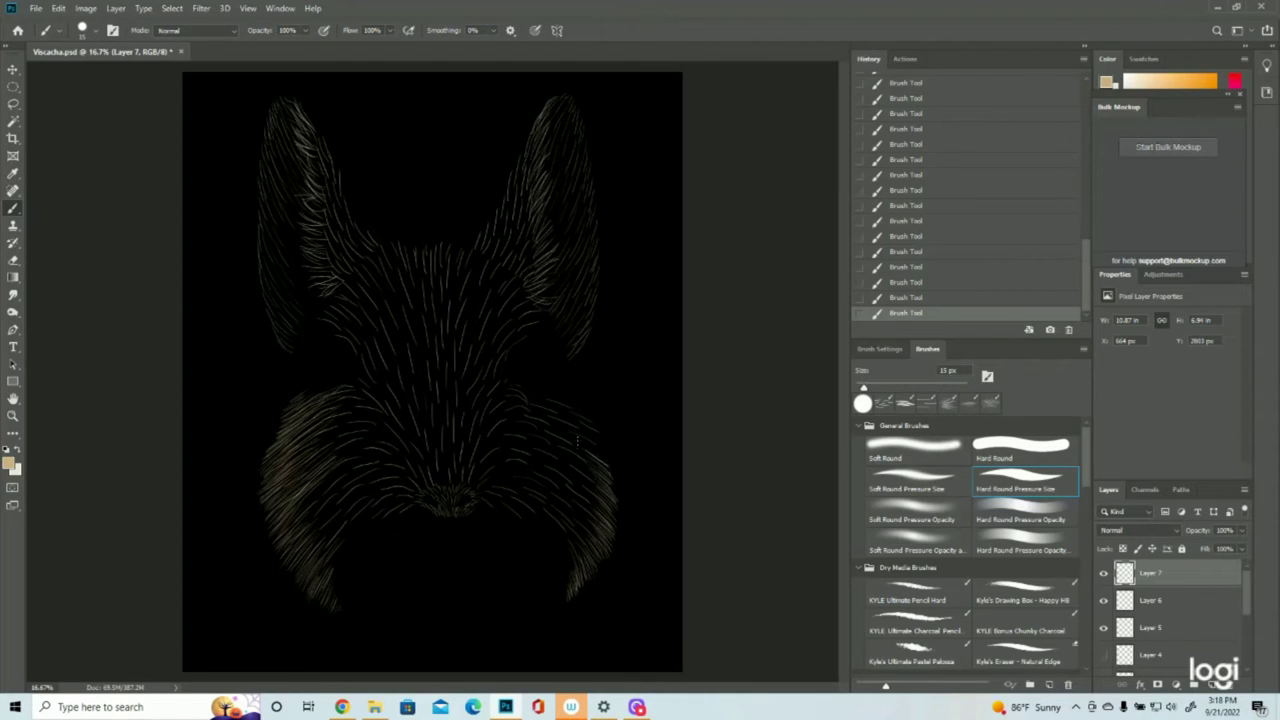
{"action": "mouse_move", "coordinate": [594, 442]}
{"action": "left_mouse_down"}
{"action": "mouse_move", "coordinate": [608, 451]}
{"action": "mouse_move", "coordinate": [598, 429]}
{"action": "left_mouse_up"}
{"action": "mouse_move", "coordinate": [466, 252]}
{"action": "left_mouse_down"}
{"action": "mouse_move", "coordinate": [418, 257]}
{"action": "mouse_move", "coordinate": [439, 242]}
{"action": "mouse_move", "coordinate": [433, 268]}
{"action": "mouse_move", "coordinate": [419, 240]}
{"action": "mouse_move", "coordinate": [418, 269]}
{"action": "mouse_move", "coordinate": [404, 242]}
{"action": "left_mouse_up"}
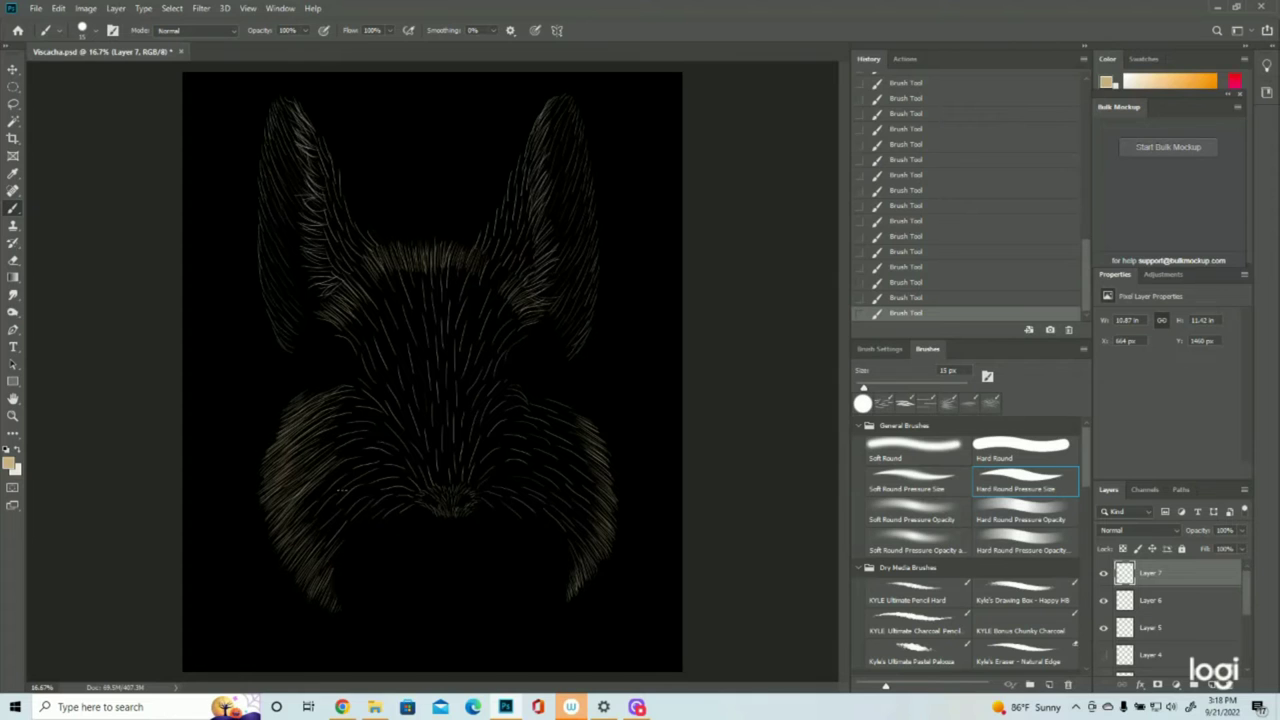
Step: Fill the inner part of the left-hand cheek with tan fur strokes that follow its curve toward the nose
{"action": "left_click_drag", "start_coordinate": [352, 505], "coordinate": [326, 538]}
{"action": "left_click_drag", "start_coordinate": [350, 470], "coordinate": [314, 506]}
{"action": "left_click_drag", "start_coordinate": [362, 408], "coordinate": [322, 434]}
{"action": "mouse_move", "coordinate": [368, 436]}
{"action": "left_mouse_down"}
{"action": "mouse_move", "coordinate": [324, 464]}
{"action": "mouse_move", "coordinate": [346, 492]}
{"action": "left_mouse_up"}
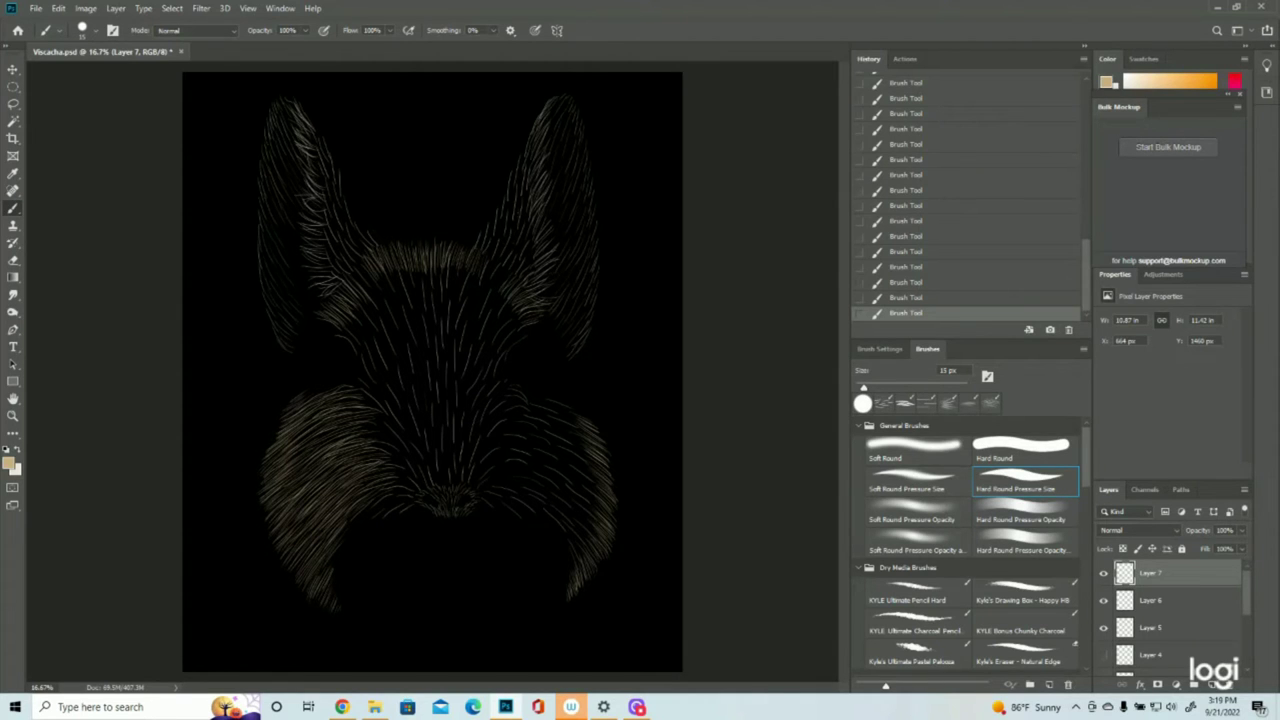
Step: Paint tan fur strokes along the right-hand ear's inner edge from the forehead up toward the tip
{"action": "left_click_drag", "start_coordinate": [548, 114], "coordinate": [540, 119]}
{"action": "left_click_drag", "start_coordinate": [487, 250], "coordinate": [487, 229]}
{"action": "mouse_move", "coordinate": [479, 247]}
{"action": "left_mouse_down"}
{"action": "mouse_move", "coordinate": [488, 226]}
{"action": "mouse_move", "coordinate": [503, 232]}
{"action": "mouse_move", "coordinate": [536, 154]}
{"action": "left_mouse_up"}
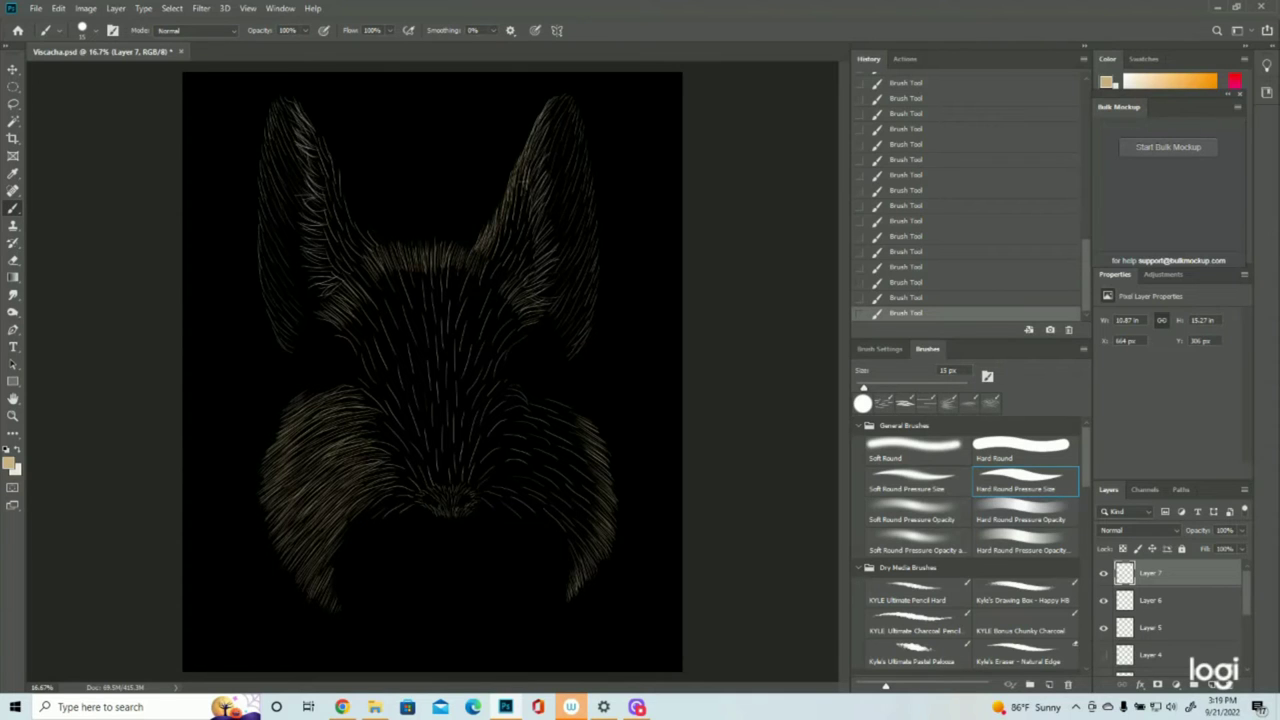
{"action": "left_click_drag", "start_coordinate": [521, 219], "coordinate": [529, 196]}
{"action": "mouse_move", "coordinate": [521, 253]}
{"action": "left_mouse_down"}
{"action": "mouse_move", "coordinate": [529, 232]}
{"action": "mouse_move", "coordinate": [532, 246]}
{"action": "left_mouse_up"}
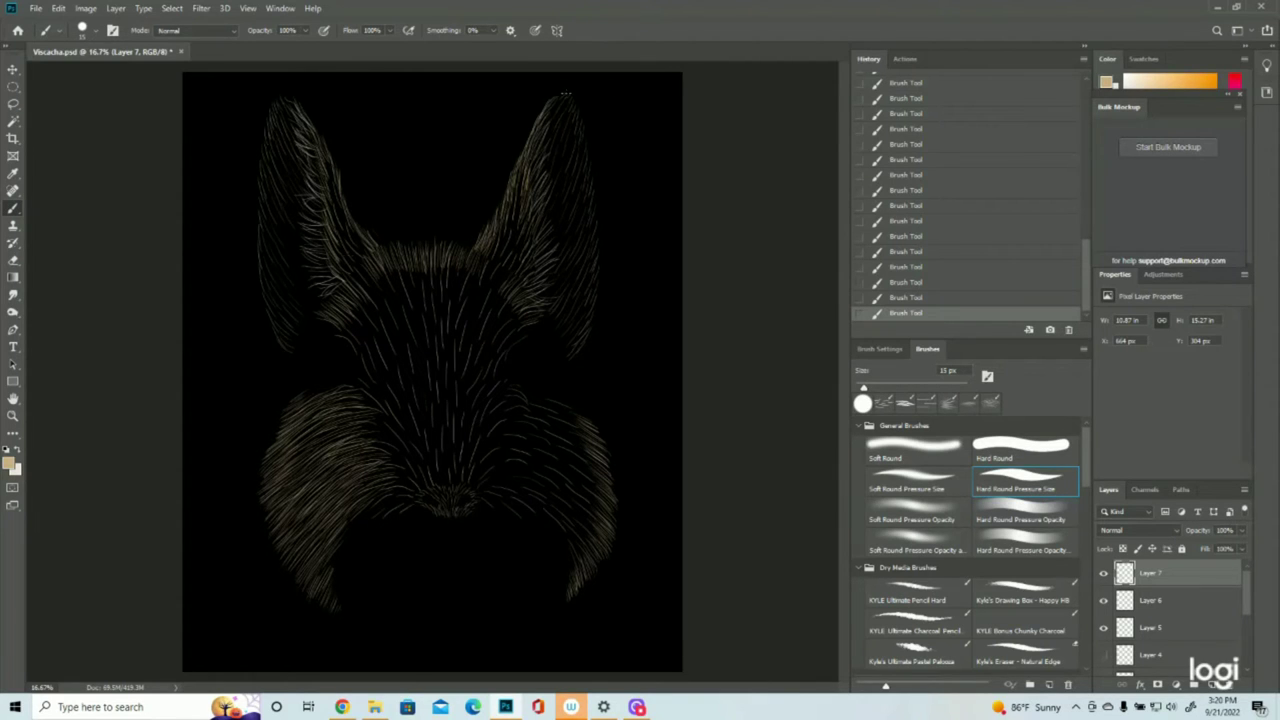
Step: Fill the outer side of the right-hand ear with tan fur strokes from the tip down to the base
{"action": "left_click_drag", "start_coordinate": [568, 92], "coordinate": [559, 97]}
{"action": "left_click_drag", "start_coordinate": [570, 122], "coordinate": [560, 165]}
{"action": "left_click_drag", "start_coordinate": [578, 142], "coordinate": [574, 180]}
{"action": "left_click_drag", "start_coordinate": [584, 165], "coordinate": [580, 228]}
{"action": "left_click_drag", "start_coordinate": [580, 215], "coordinate": [568, 250]}
{"action": "mouse_move", "coordinate": [576, 248]}
{"action": "left_mouse_down"}
{"action": "mouse_move", "coordinate": [560, 290]}
{"action": "mouse_move", "coordinate": [587, 290]}
{"action": "left_mouse_up"}
{"action": "mouse_move", "coordinate": [589, 308]}
{"action": "left_mouse_down"}
{"action": "mouse_move", "coordinate": [572, 350]}
{"action": "mouse_move", "coordinate": [568, 335]}
{"action": "left_mouse_up"}
{"action": "left_click_drag", "start_coordinate": [562, 302], "coordinate": [553, 322]}
Step: Fill the outer side of the left-hand ear with tan fur strokes from tip to base, and save the document
{"action": "left_click_drag", "start_coordinate": [281, 102], "coordinate": [292, 142]}
{"action": "left_click_drag", "start_coordinate": [271, 130], "coordinate": [271, 240]}
{"action": "left_click_drag", "start_coordinate": [268, 250], "coordinate": [290, 350]}
{"action": "key", "text": "ctrl+s"}
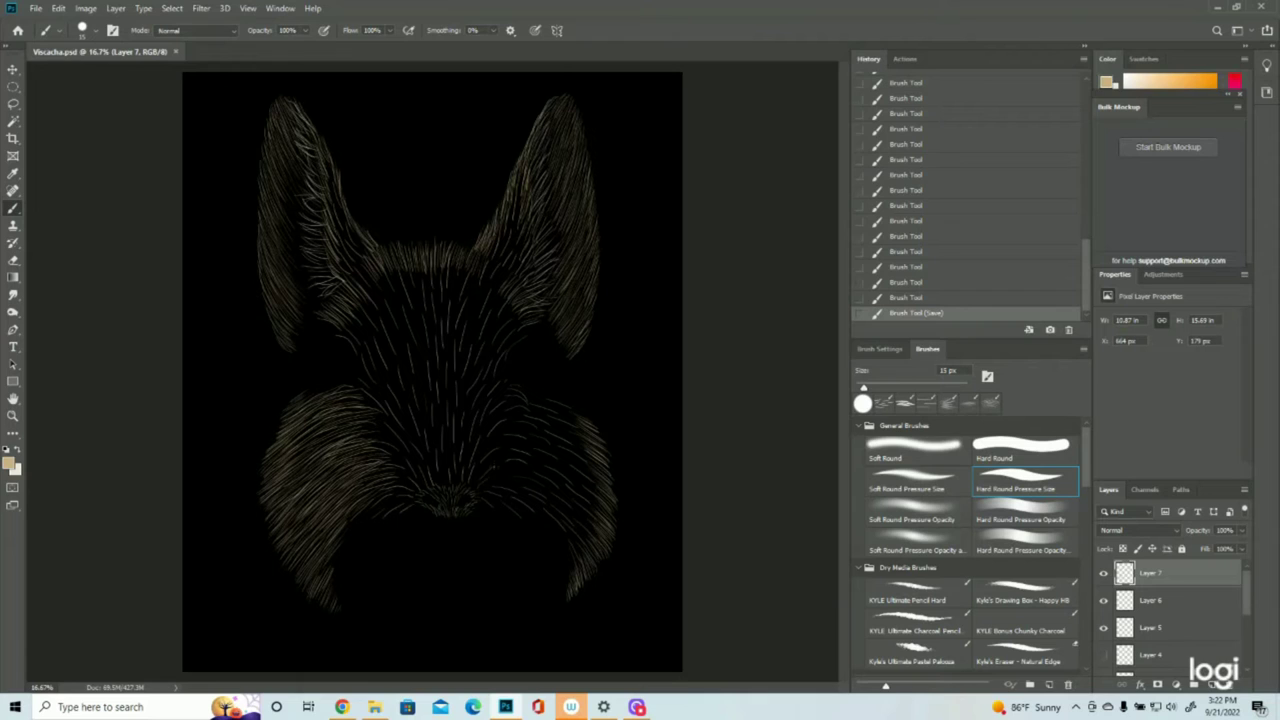
Step: Paint a dense patch of vertical tan fur strokes on the nose bridge just above the nose
{"action": "left_click_drag", "start_coordinate": [452, 460], "coordinate": [451, 482]}
{"action": "left_click_drag", "start_coordinate": [455, 462], "coordinate": [460, 486]}
{"action": "left_click_drag", "start_coordinate": [456, 458], "coordinate": [461, 482]}
{"action": "left_click_drag", "start_coordinate": [458, 454], "coordinate": [454, 480]}
{"action": "left_click_drag", "start_coordinate": [457, 436], "coordinate": [451, 478]}
{"action": "left_click_drag", "start_coordinate": [454, 446], "coordinate": [459, 476]}
{"action": "left_click_drag", "start_coordinate": [452, 450], "coordinate": [449, 478]}
{"action": "left_click_drag", "start_coordinate": [446, 456], "coordinate": [445, 484]}
{"action": "left_click_drag", "start_coordinate": [447, 462], "coordinate": [441, 480]}
{"action": "left_click_drag", "start_coordinate": [440, 436], "coordinate": [439, 482]}
{"action": "left_click_drag", "start_coordinate": [446, 414], "coordinate": [453, 466]}
{"action": "mouse_move", "coordinate": [456, 419]}
{"action": "left_mouse_down"}
{"action": "mouse_move", "coordinate": [457, 470]}
{"action": "mouse_move", "coordinate": [447, 460]}
{"action": "left_mouse_up"}
{"action": "mouse_move", "coordinate": [444, 442]}
{"action": "left_mouse_down"}
{"action": "mouse_move", "coordinate": [444, 460]}
{"action": "mouse_move", "coordinate": [442, 444]}
{"action": "left_mouse_up"}
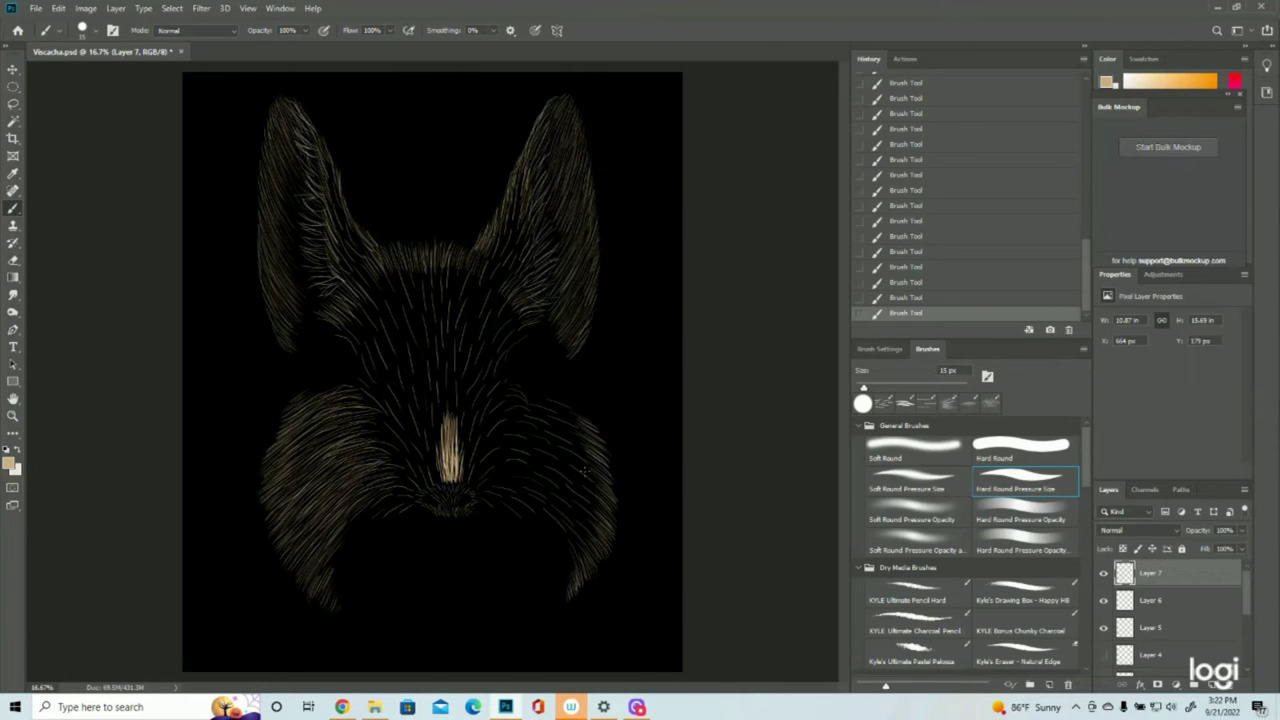
Step: Paint dense tan fur strokes over the upper outer part of the right-hand cheek
{"action": "mouse_move", "coordinate": [562, 448]}
{"action": "left_mouse_down"}
{"action": "mouse_move", "coordinate": [597, 483]}
{"action": "mouse_move", "coordinate": [590, 450]}
{"action": "mouse_move", "coordinate": [594, 464]}
{"action": "mouse_move", "coordinate": [576, 452]}
{"action": "mouse_move", "coordinate": [596, 468]}
{"action": "left_mouse_up"}
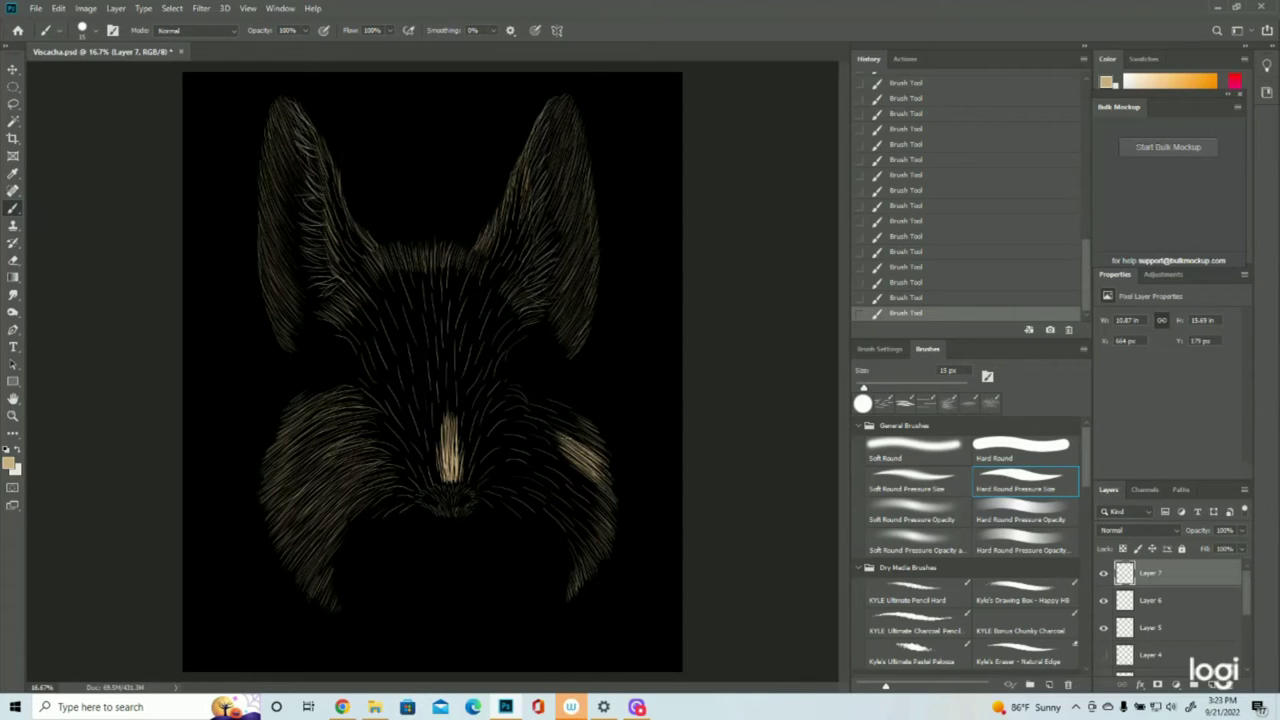
{"action": "left_click_drag", "start_coordinate": [549, 420], "coordinate": [582, 434]}
{"action": "left_click_drag", "start_coordinate": [572, 433], "coordinate": [604, 456]}
{"action": "left_click_drag", "start_coordinate": [556, 412], "coordinate": [592, 431]}
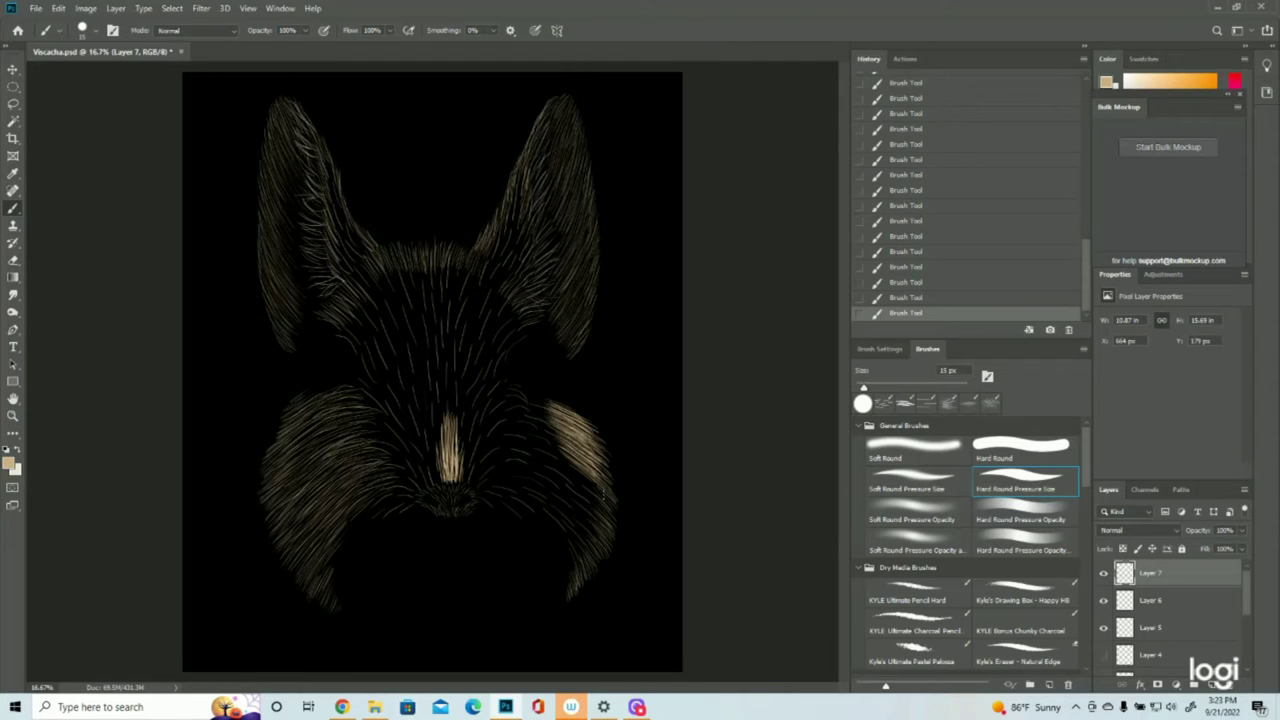
{"action": "mouse_move", "coordinate": [572, 482]}
{"action": "left_mouse_down"}
{"action": "mouse_move", "coordinate": [608, 518]}
{"action": "mouse_move", "coordinate": [596, 508]}
{"action": "left_mouse_up"}
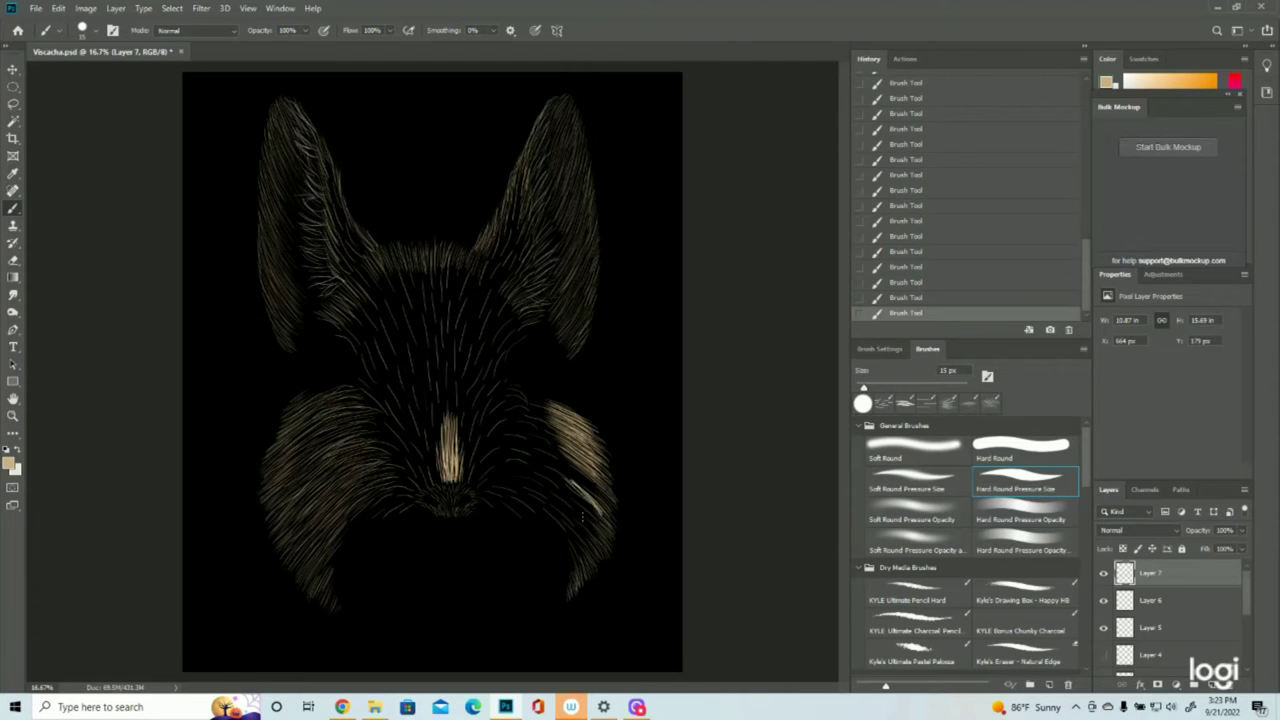
{"action": "left_click", "coordinate": [930, 268]}
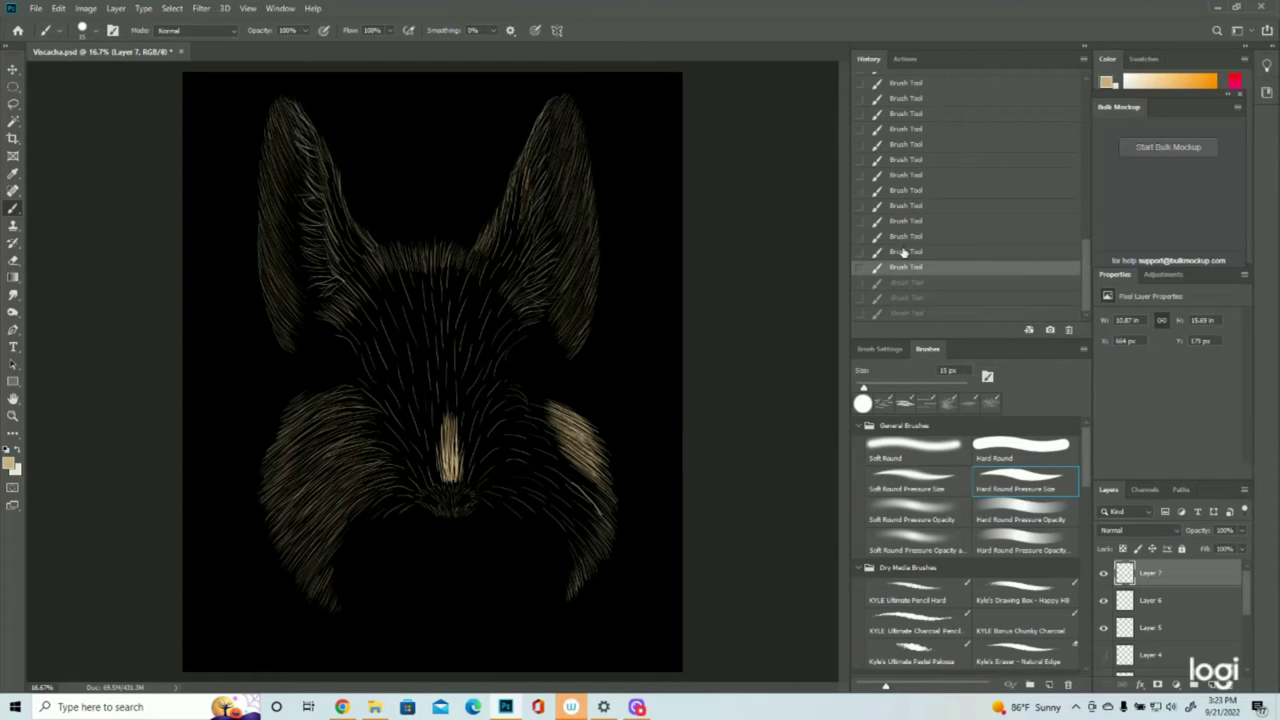
{"action": "left_click", "coordinate": [905, 251]}
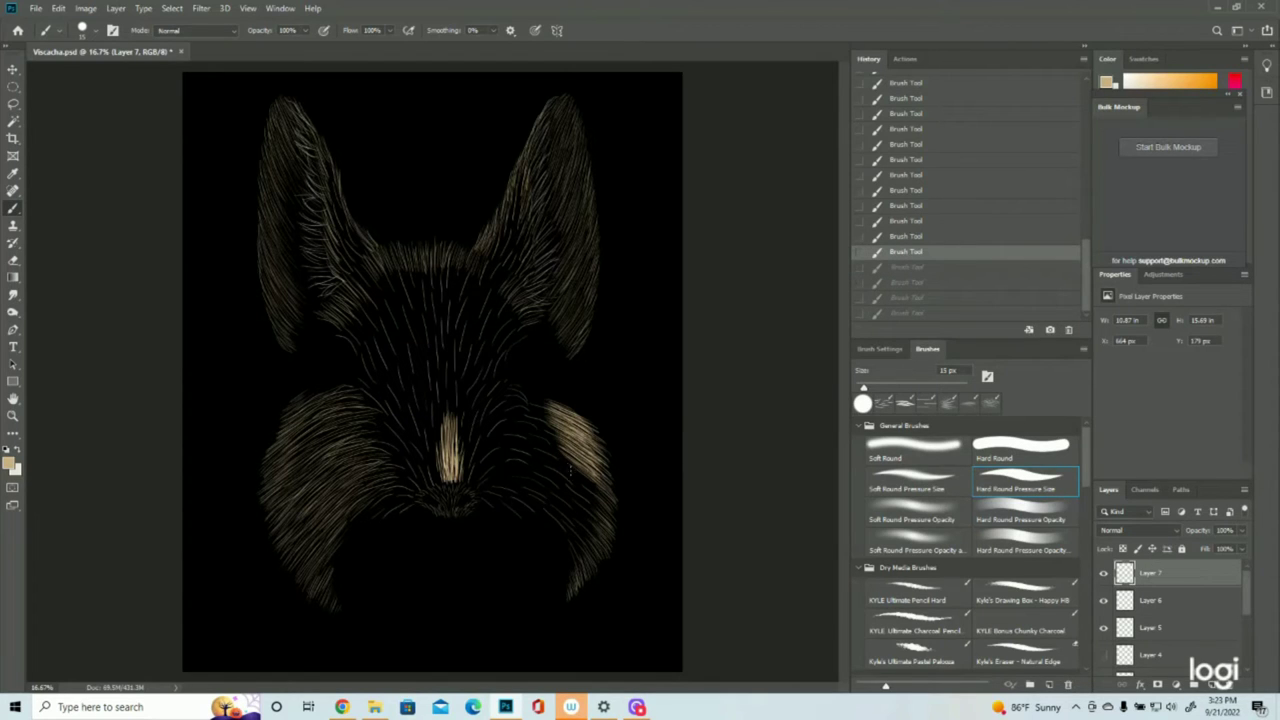
Step: Extend the dense tan fur strokes along the right-hand cheek's upper edge inward toward the muzzle
{"action": "left_click_drag", "start_coordinate": [524, 428], "coordinate": [571, 443]}
{"action": "left_click_drag", "start_coordinate": [529, 424], "coordinate": [563, 437]}
{"action": "left_click_drag", "start_coordinate": [527, 419], "coordinate": [568, 428]}
{"action": "left_click_drag", "start_coordinate": [530, 408], "coordinate": [566, 426]}
{"action": "left_click_drag", "start_coordinate": [518, 406], "coordinate": [570, 426]}
{"action": "left_click_drag", "start_coordinate": [526, 406], "coordinate": [562, 420]}
{"action": "mouse_move", "coordinate": [524, 400]}
{"action": "left_mouse_down"}
{"action": "mouse_move", "coordinate": [566, 414]}
{"action": "mouse_move", "coordinate": [578, 462]}
{"action": "mouse_move", "coordinate": [562, 454]}
{"action": "left_mouse_up"}
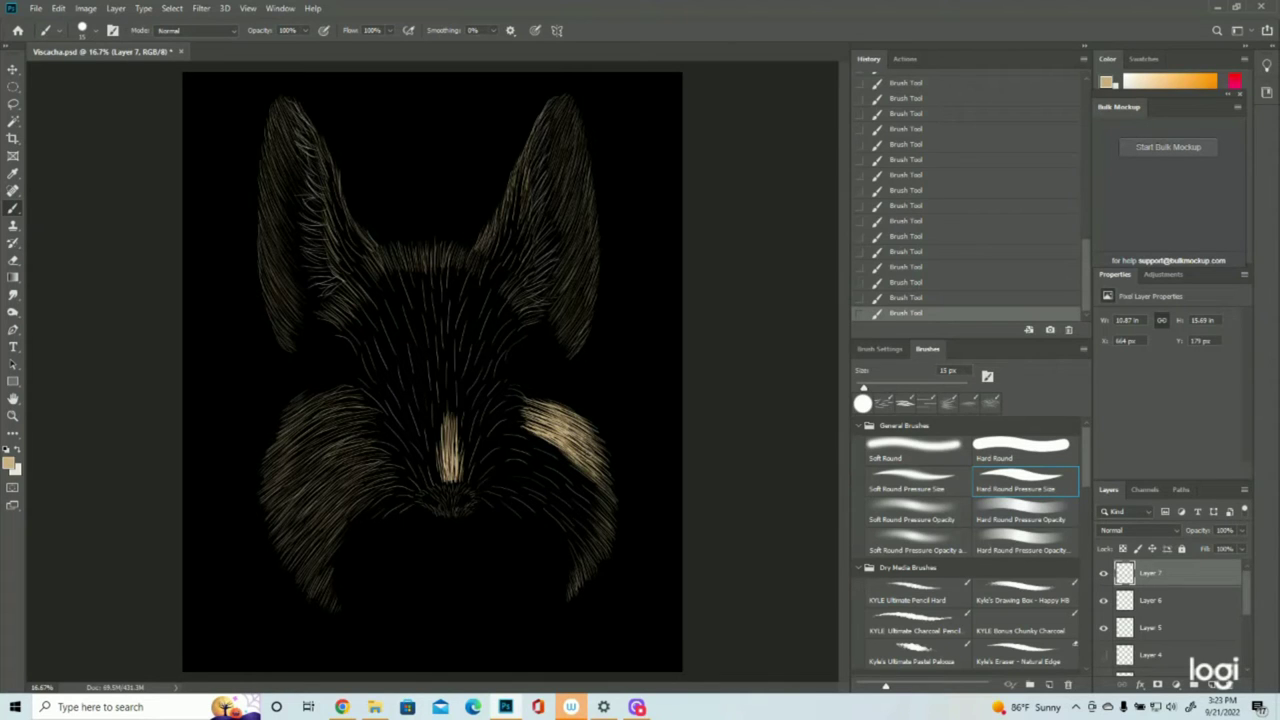
Step: Paint dense tan fur strokes down the outer side of the right-hand cheek toward its lower tip
{"action": "mouse_move", "coordinate": [570, 483]}
{"action": "left_mouse_down"}
{"action": "mouse_move", "coordinate": [594, 508]}
{"action": "mouse_move", "coordinate": [608, 504]}
{"action": "left_mouse_up"}
{"action": "left_click_drag", "start_coordinate": [568, 460], "coordinate": [610, 515]}
{"action": "mouse_move", "coordinate": [578, 474]}
{"action": "left_mouse_down"}
{"action": "mouse_move", "coordinate": [612, 508]}
{"action": "mouse_move", "coordinate": [604, 526]}
{"action": "left_mouse_up"}
{"action": "left_click_drag", "start_coordinate": [560, 478], "coordinate": [592, 510]}
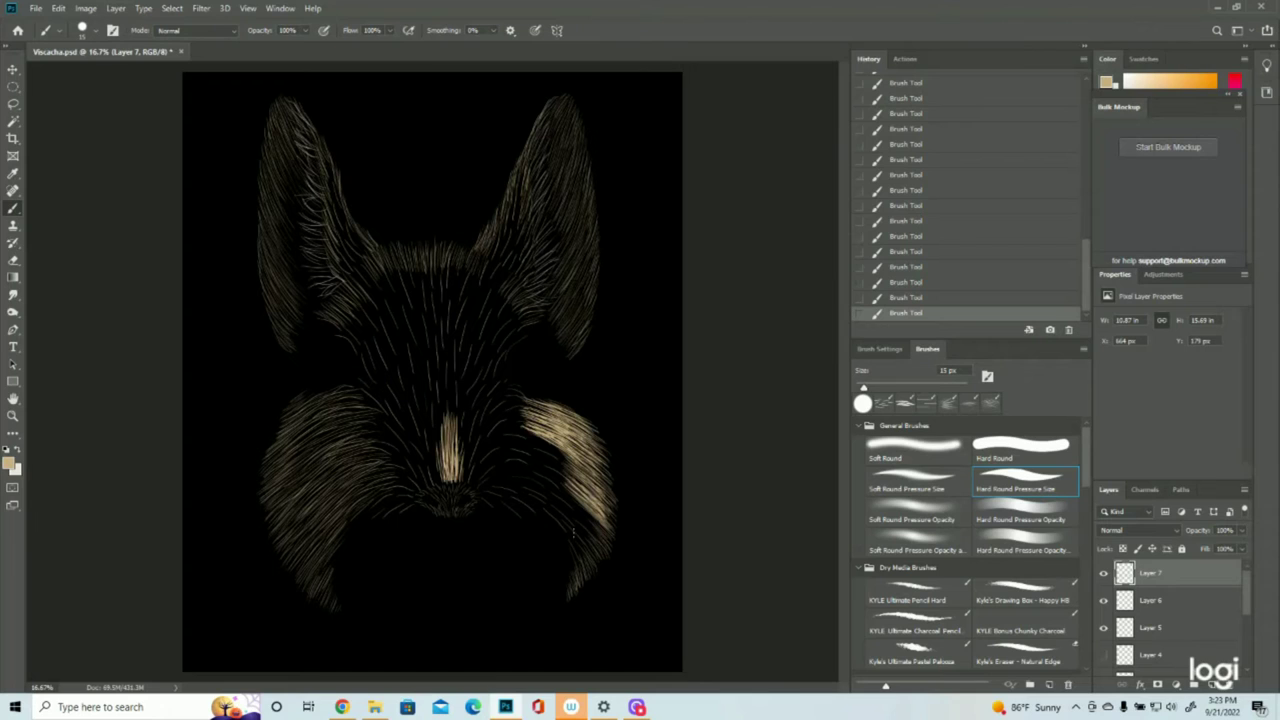
{"action": "mouse_move", "coordinate": [563, 526]}
{"action": "left_mouse_down"}
{"action": "mouse_move", "coordinate": [584, 562]}
{"action": "mouse_move", "coordinate": [574, 534]}
{"action": "mouse_move", "coordinate": [600, 556]}
{"action": "left_mouse_up"}
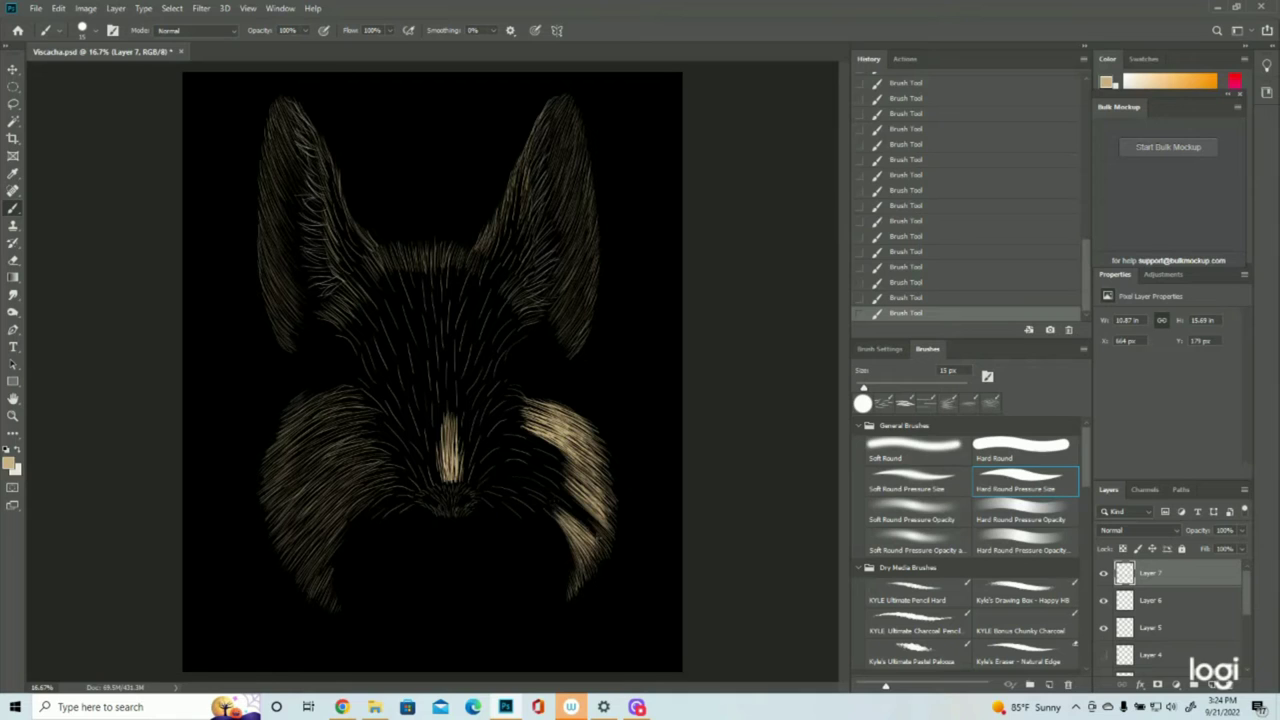
{"action": "mouse_move", "coordinate": [570, 498]}
{"action": "left_mouse_down"}
{"action": "mouse_move", "coordinate": [606, 530]}
{"action": "mouse_move", "coordinate": [605, 553]}
{"action": "mouse_move", "coordinate": [578, 498]}
{"action": "left_mouse_up"}
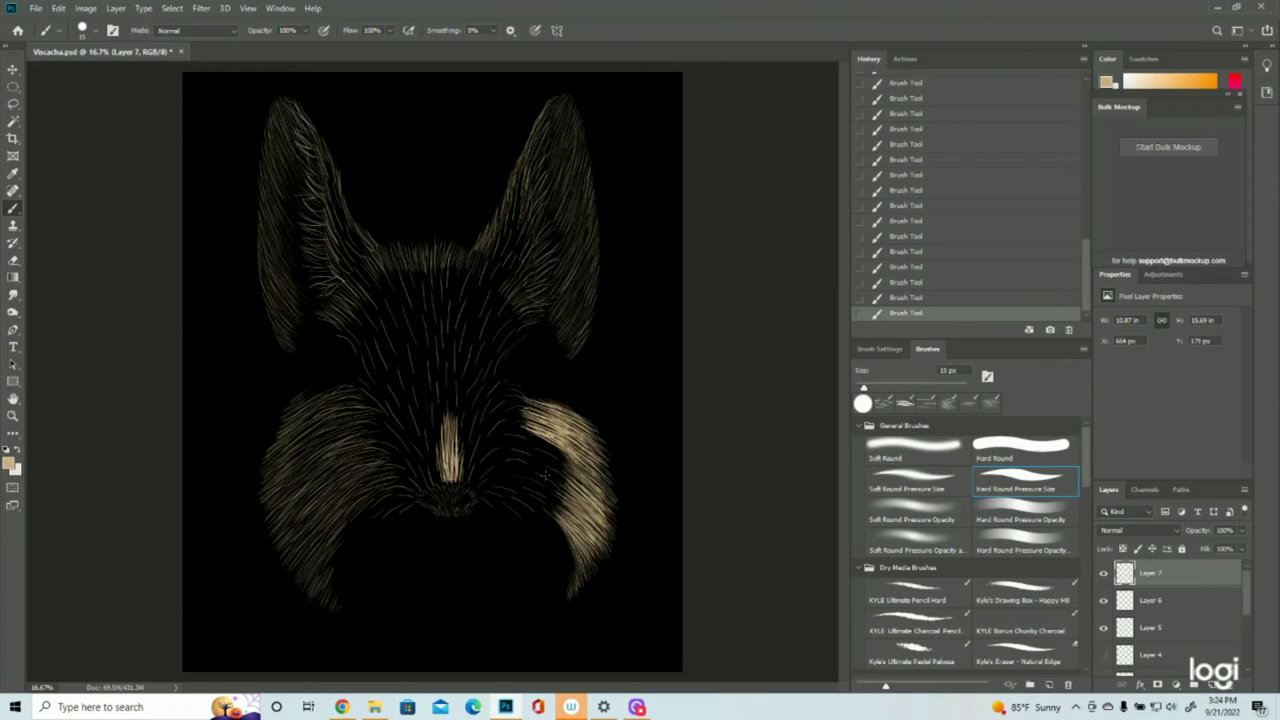
Step: Extend the dense tan strokes inward across the middle of the right-hand cheek, and save the document
{"action": "mouse_move", "coordinate": [550, 478]}
{"action": "left_mouse_down"}
{"action": "mouse_move", "coordinate": [526, 464]}
{"action": "mouse_move", "coordinate": [536, 472]}
{"action": "left_mouse_up"}
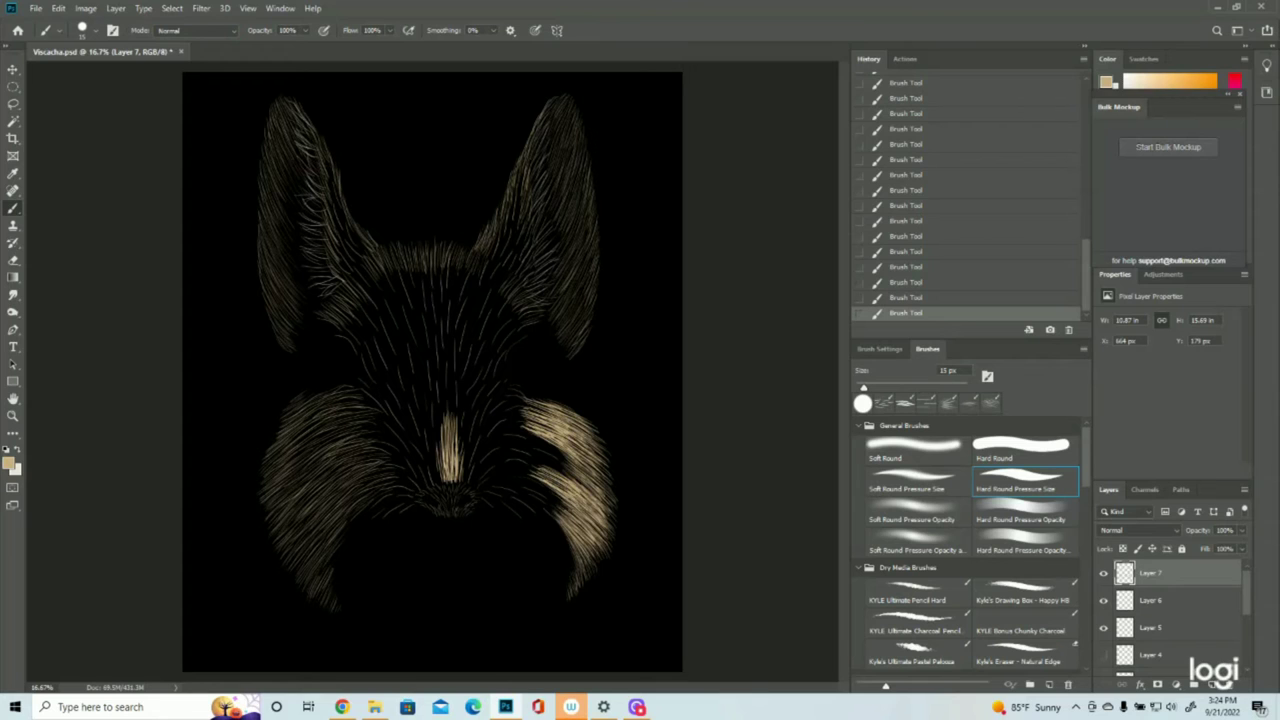
{"action": "mouse_move", "coordinate": [586, 522]}
{"action": "left_mouse_down"}
{"action": "mouse_move", "coordinate": [546, 490]}
{"action": "mouse_move", "coordinate": [536, 456]}
{"action": "left_mouse_up"}
{"action": "left_click_drag", "start_coordinate": [592, 492], "coordinate": [576, 480]}
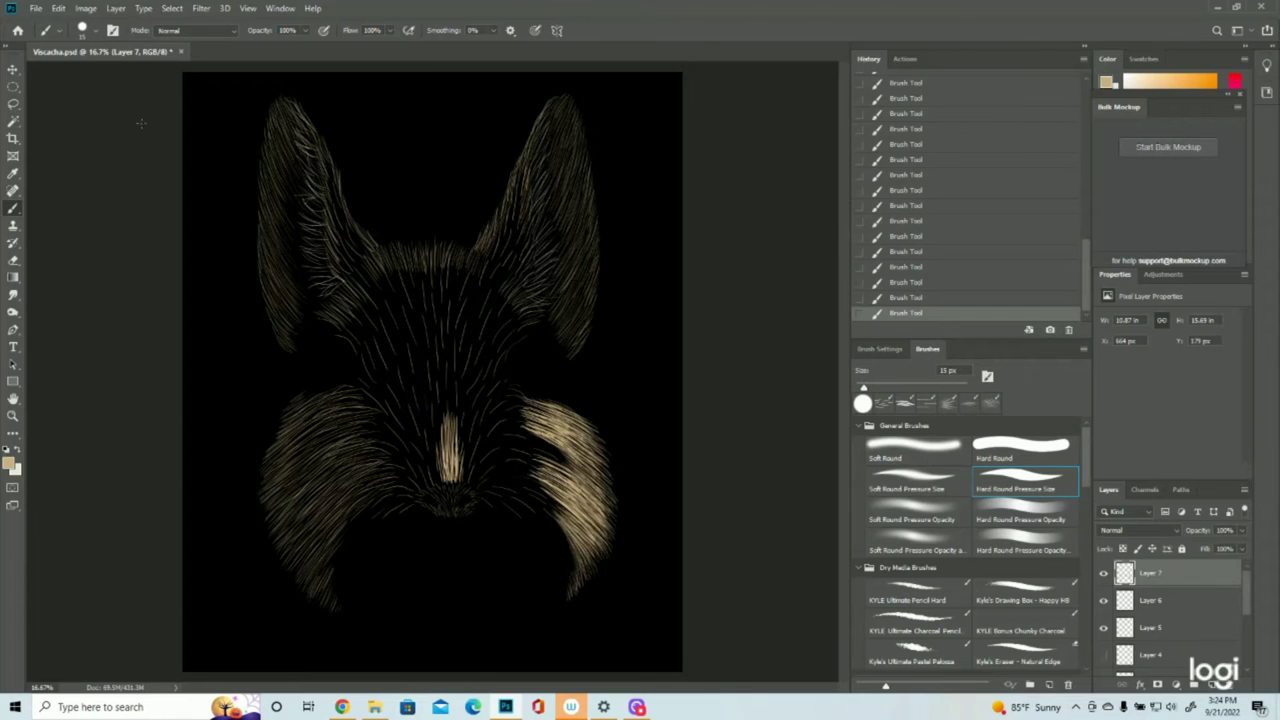
{"action": "left_click", "coordinate": [35, 8]}
{"action": "left_click", "coordinate": [45, 140]}
{"action": "left_click", "coordinate": [35, 8]}
{"action": "left_click", "coordinate": [38, 8]}
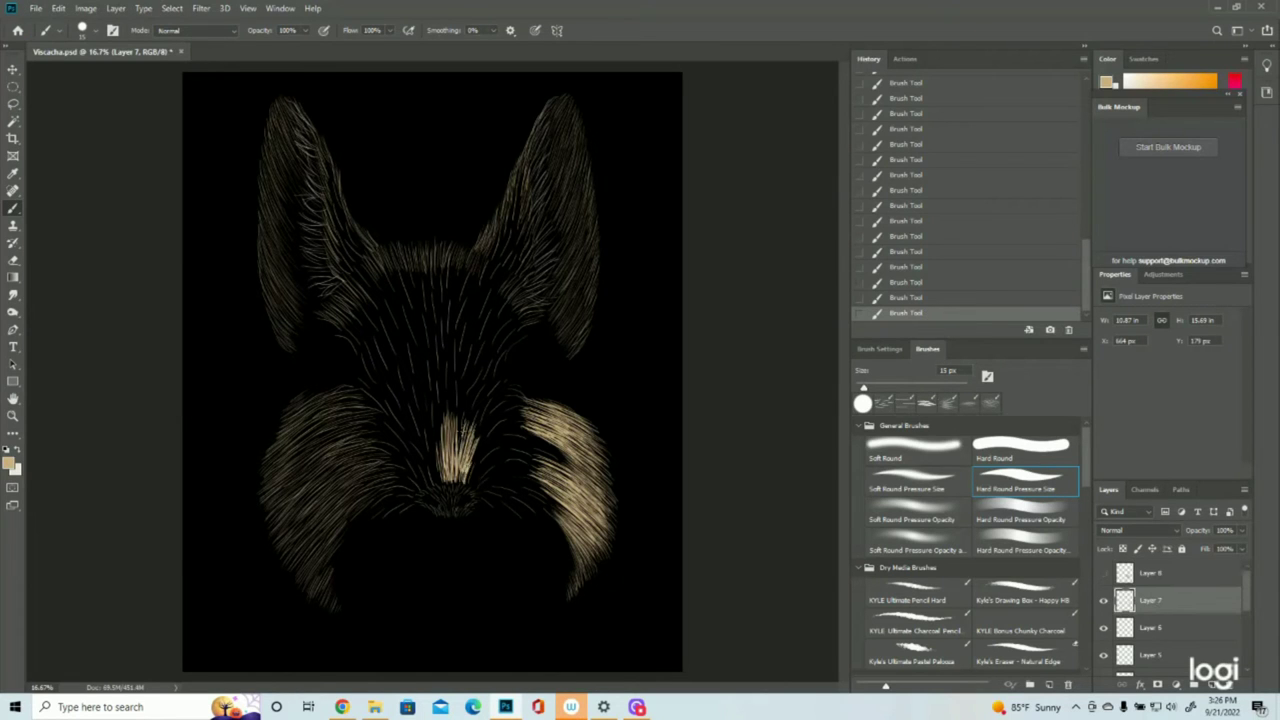
Step: Cover the muzzle, forehead and inner parts of both cheeks with dense tan fur strokes on Layer 7, and save the document
{"action": "mouse_move", "coordinate": [478, 494]}
{"action": "left_mouse_down"}
{"action": "mouse_move", "coordinate": [560, 514]}
{"action": "mouse_move", "coordinate": [560, 480]}
{"action": "left_mouse_up"}
{"action": "mouse_move", "coordinate": [476, 466]}
{"action": "left_mouse_down"}
{"action": "mouse_move", "coordinate": [536, 444]}
{"action": "mouse_move", "coordinate": [505, 435]}
{"action": "mouse_move", "coordinate": [464, 330]}
{"action": "left_mouse_up"}
{"action": "mouse_move", "coordinate": [466, 266]}
{"action": "left_mouse_down"}
{"action": "mouse_move", "coordinate": [470, 300]}
{"action": "mouse_move", "coordinate": [510, 330]}
{"action": "mouse_move", "coordinate": [490, 280]}
{"action": "mouse_move", "coordinate": [480, 380]}
{"action": "mouse_move", "coordinate": [390, 280]}
{"action": "mouse_move", "coordinate": [430, 280]}
{"action": "mouse_move", "coordinate": [375, 280]}
{"action": "mouse_move", "coordinate": [350, 330]}
{"action": "mouse_move", "coordinate": [385, 300]}
{"action": "mouse_move", "coordinate": [430, 340]}
{"action": "mouse_move", "coordinate": [420, 430]}
{"action": "mouse_move", "coordinate": [380, 360]}
{"action": "mouse_move", "coordinate": [430, 470]}
{"action": "mouse_move", "coordinate": [405, 490]}
{"action": "mouse_move", "coordinate": [360, 370]}
{"action": "mouse_move", "coordinate": [395, 465]}
{"action": "mouse_move", "coordinate": [390, 505]}
{"action": "mouse_move", "coordinate": [310, 395]}
{"action": "mouse_move", "coordinate": [370, 500]}
{"action": "left_mouse_up"}
{"action": "left_click", "coordinate": [35, 8]}
{"action": "left_click", "coordinate": [60, 152]}
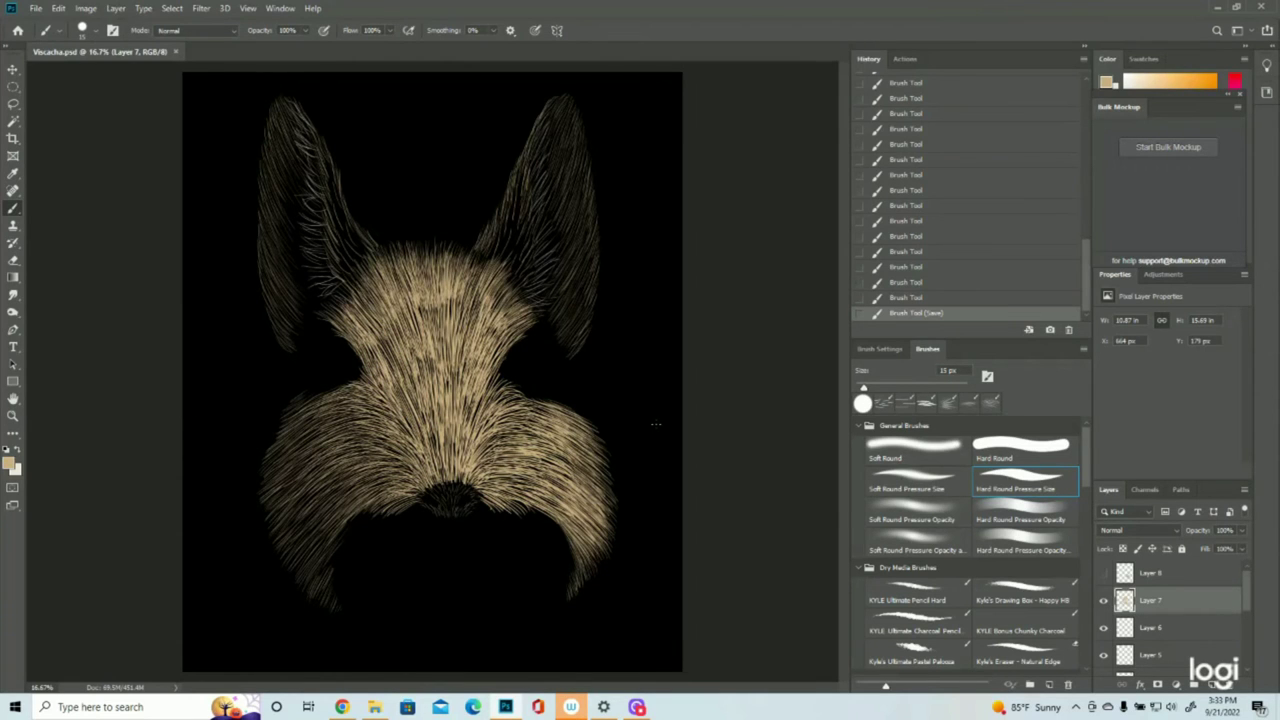
Step: Add tan fur strokes to the right-hand ear's inner edge and thicken the fur across the left-hand cheek down to its lower tip
{"action": "mouse_move", "coordinate": [514, 208]}
{"action": "left_mouse_down"}
{"action": "mouse_move", "coordinate": [528, 160]}
{"action": "mouse_move", "coordinate": [523, 176]}
{"action": "left_mouse_up"}
{"action": "left_click_drag", "start_coordinate": [518, 196], "coordinate": [527, 162]}
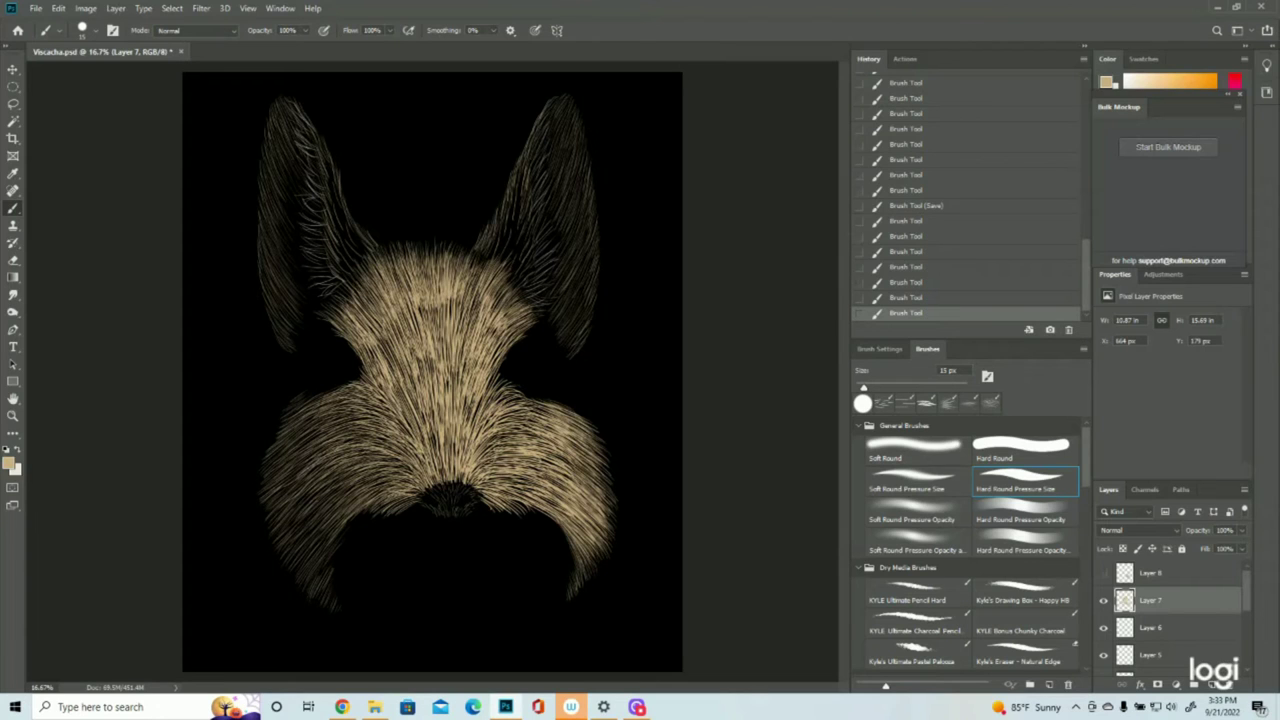
{"action": "left_click_drag", "start_coordinate": [386, 440], "coordinate": [356, 428]}
{"action": "left_click_drag", "start_coordinate": [380, 438], "coordinate": [352, 434]}
{"action": "mouse_move", "coordinate": [376, 446]}
{"action": "left_mouse_down"}
{"action": "mouse_move", "coordinate": [350, 438]}
{"action": "mouse_move", "coordinate": [368, 415]}
{"action": "left_mouse_up"}
{"action": "left_click_drag", "start_coordinate": [390, 422], "coordinate": [376, 402]}
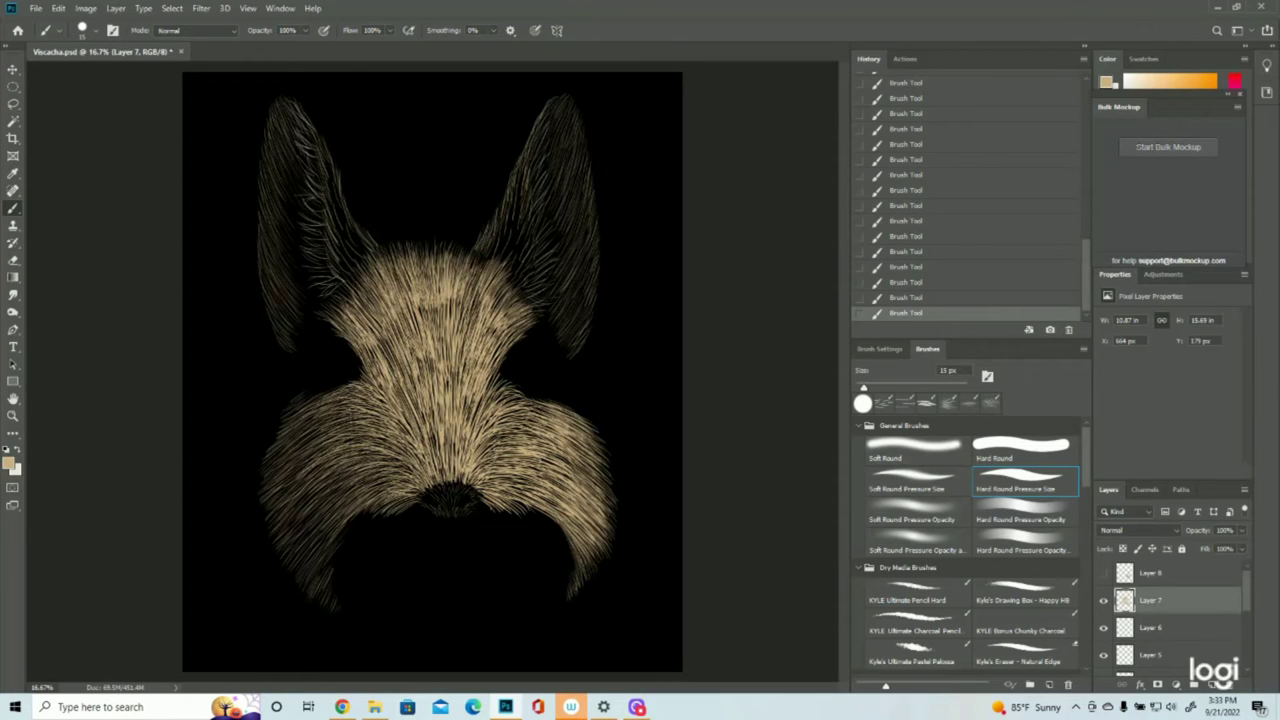
{"action": "mouse_move", "coordinate": [309, 424]}
{"action": "left_mouse_down"}
{"action": "mouse_move", "coordinate": [288, 439]}
{"action": "mouse_move", "coordinate": [285, 467]}
{"action": "mouse_move", "coordinate": [304, 467]}
{"action": "mouse_move", "coordinate": [289, 479]}
{"action": "left_mouse_up"}
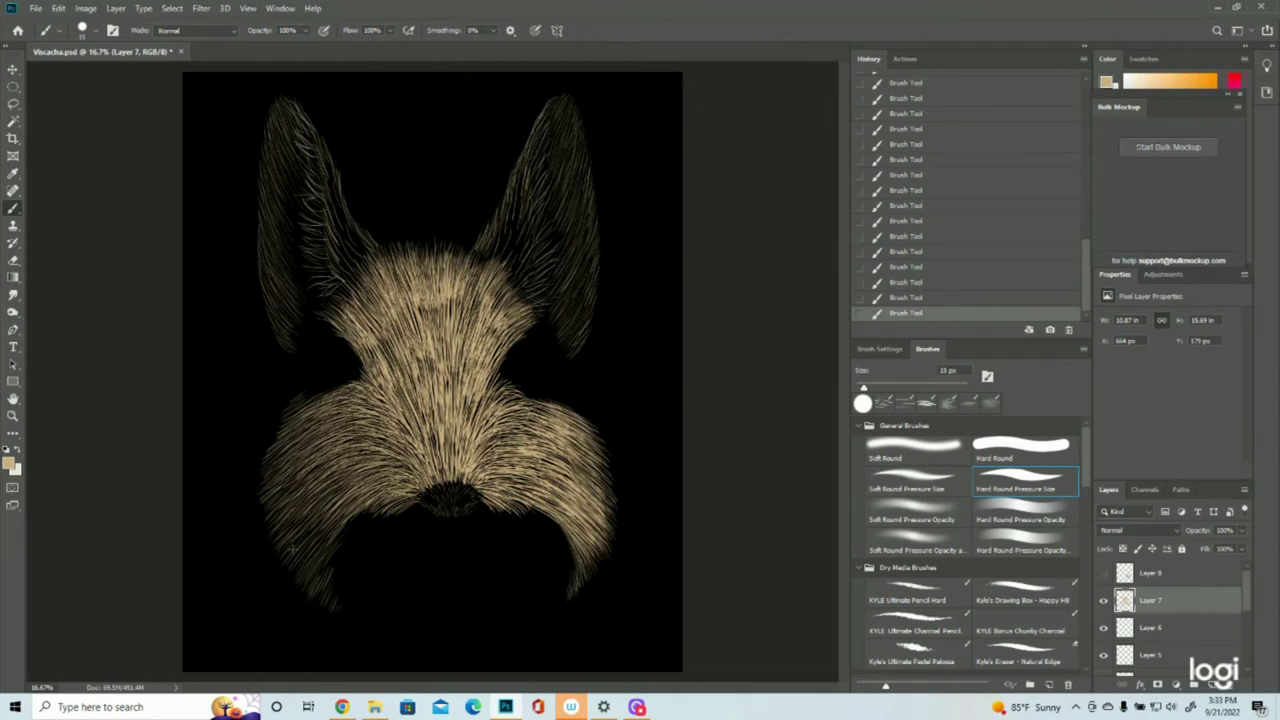
{"action": "mouse_move", "coordinate": [322, 518]}
{"action": "left_mouse_down"}
{"action": "mouse_move", "coordinate": [290, 560]}
{"action": "mouse_move", "coordinate": [324, 560]}
{"action": "left_mouse_up"}
{"action": "left_click_drag", "start_coordinate": [332, 556], "coordinate": [314, 585]}
Step: Build up dense tan fur strokes along the right-hand ear's inner edge, from its base at the forehead to the upper part
{"action": "left_click_drag", "start_coordinate": [519, 208], "coordinate": [523, 162]}
{"action": "left_click_drag", "start_coordinate": [517, 210], "coordinate": [518, 165]}
{"action": "mouse_move", "coordinate": [514, 236]}
{"action": "left_mouse_down"}
{"action": "mouse_move", "coordinate": [520, 184]}
{"action": "mouse_move", "coordinate": [509, 220]}
{"action": "mouse_move", "coordinate": [510, 184]}
{"action": "mouse_move", "coordinate": [512, 204]}
{"action": "left_mouse_up"}
{"action": "mouse_move", "coordinate": [498, 260]}
{"action": "left_mouse_down"}
{"action": "mouse_move", "coordinate": [508, 214]}
{"action": "mouse_move", "coordinate": [486, 236]}
{"action": "mouse_move", "coordinate": [498, 232]}
{"action": "left_mouse_up"}
{"action": "mouse_move", "coordinate": [490, 257]}
{"action": "left_mouse_down"}
{"action": "mouse_move", "coordinate": [528, 188]}
{"action": "mouse_move", "coordinate": [514, 246]}
{"action": "mouse_move", "coordinate": [512, 226]}
{"action": "left_mouse_up"}
{"action": "mouse_move", "coordinate": [500, 268]}
{"action": "left_mouse_down"}
{"action": "mouse_move", "coordinate": [510, 234]}
{"action": "mouse_move", "coordinate": [508, 246]}
{"action": "left_mouse_up"}
{"action": "left_click_drag", "start_coordinate": [502, 268], "coordinate": [514, 236]}
{"action": "left_click_drag", "start_coordinate": [504, 270], "coordinate": [526, 232]}
{"action": "left_click_drag", "start_coordinate": [520, 262], "coordinate": [532, 224]}
{"action": "left_click_drag", "start_coordinate": [518, 272], "coordinate": [530, 242]}
{"action": "left_click_drag", "start_coordinate": [514, 280], "coordinate": [530, 254]}
{"action": "mouse_move", "coordinate": [518, 280]}
{"action": "left_mouse_down"}
{"action": "mouse_move", "coordinate": [533, 252]}
{"action": "mouse_move", "coordinate": [532, 268]}
{"action": "left_mouse_up"}
{"action": "left_click_drag", "start_coordinate": [520, 286], "coordinate": [536, 274]}
{"action": "mouse_move", "coordinate": [522, 287]}
{"action": "left_mouse_down"}
{"action": "mouse_move", "coordinate": [535, 280]}
{"action": "mouse_move", "coordinate": [518, 266]}
{"action": "mouse_move", "coordinate": [526, 232]}
{"action": "left_mouse_up"}
{"action": "left_click_drag", "start_coordinate": [506, 276], "coordinate": [524, 246]}
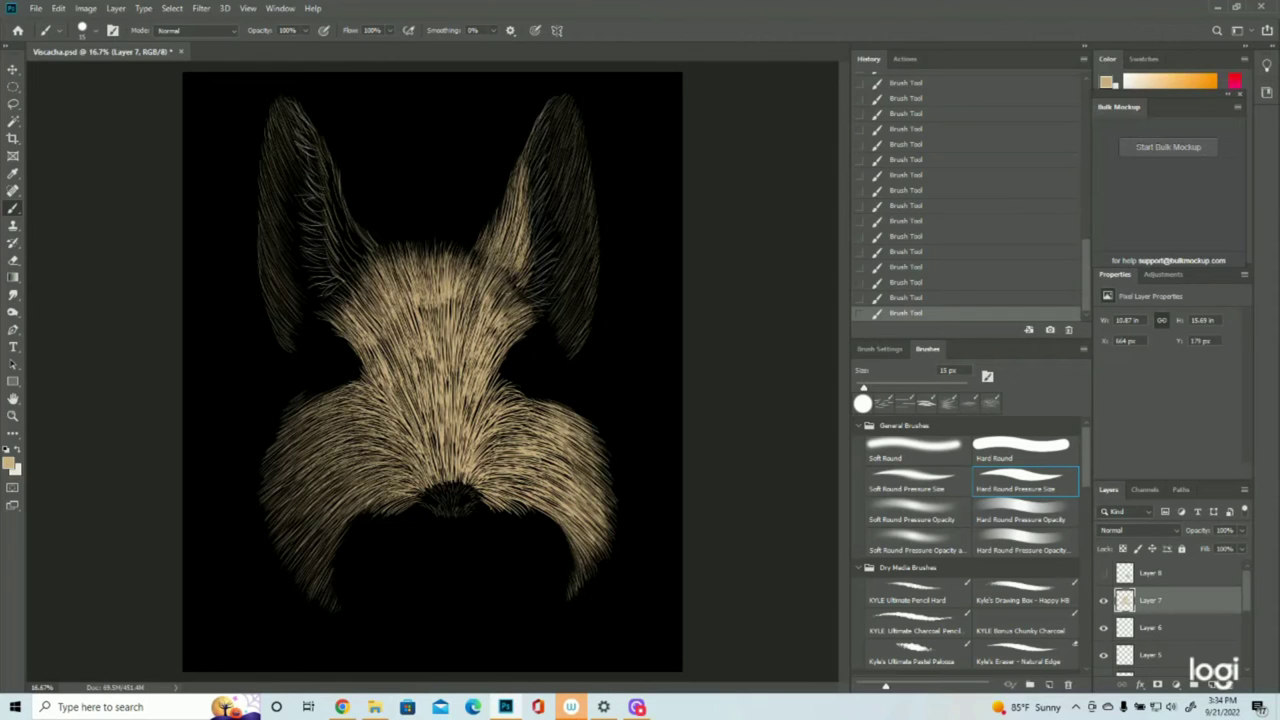
{"action": "left_click_drag", "start_coordinate": [506, 306], "coordinate": [520, 268]}
{"action": "left_click_drag", "start_coordinate": [518, 208], "coordinate": [518, 185]}
{"action": "left_click_drag", "start_coordinate": [506, 236], "coordinate": [511, 218]}
Step: Build up dense tan fur strokes along the left-hand ear's inner edge down to the forehead, and save the document
{"action": "mouse_move", "coordinate": [333, 189]}
{"action": "left_mouse_down"}
{"action": "mouse_move", "coordinate": [320, 152]}
{"action": "mouse_move", "coordinate": [330, 161]}
{"action": "left_mouse_up"}
{"action": "left_click_drag", "start_coordinate": [340, 185], "coordinate": [323, 147]}
{"action": "left_click_drag", "start_coordinate": [343, 213], "coordinate": [335, 193]}
{"action": "left_click_drag", "start_coordinate": [350, 225], "coordinate": [338, 192]}
{"action": "left_click_drag", "start_coordinate": [364, 248], "coordinate": [346, 211]}
{"action": "left_click_drag", "start_coordinate": [371, 250], "coordinate": [325, 177]}
{"action": "left_click_drag", "start_coordinate": [346, 229], "coordinate": [332, 193]}
{"action": "left_click_drag", "start_coordinate": [349, 230], "coordinate": [328, 181]}
{"action": "mouse_move", "coordinate": [348, 237]}
{"action": "left_mouse_down"}
{"action": "mouse_move", "coordinate": [328, 199]}
{"action": "mouse_move", "coordinate": [347, 235]}
{"action": "left_mouse_up"}
{"action": "left_click_drag", "start_coordinate": [369, 265], "coordinate": [352, 243]}
{"action": "left_click_drag", "start_coordinate": [366, 259], "coordinate": [351, 233]}
{"action": "mouse_move", "coordinate": [373, 255]}
{"action": "left_mouse_down"}
{"action": "mouse_move", "coordinate": [333, 221]}
{"action": "mouse_move", "coordinate": [352, 248]}
{"action": "mouse_move", "coordinate": [378, 242]}
{"action": "mouse_move", "coordinate": [368, 231]}
{"action": "mouse_move", "coordinate": [326, 226]}
{"action": "mouse_move", "coordinate": [339, 247]}
{"action": "mouse_move", "coordinate": [328, 240]}
{"action": "left_mouse_up"}
{"action": "mouse_move", "coordinate": [356, 284]}
{"action": "left_mouse_down"}
{"action": "mouse_move", "coordinate": [332, 258]}
{"action": "mouse_move", "coordinate": [355, 226]}
{"action": "mouse_move", "coordinate": [364, 240]}
{"action": "left_mouse_up"}
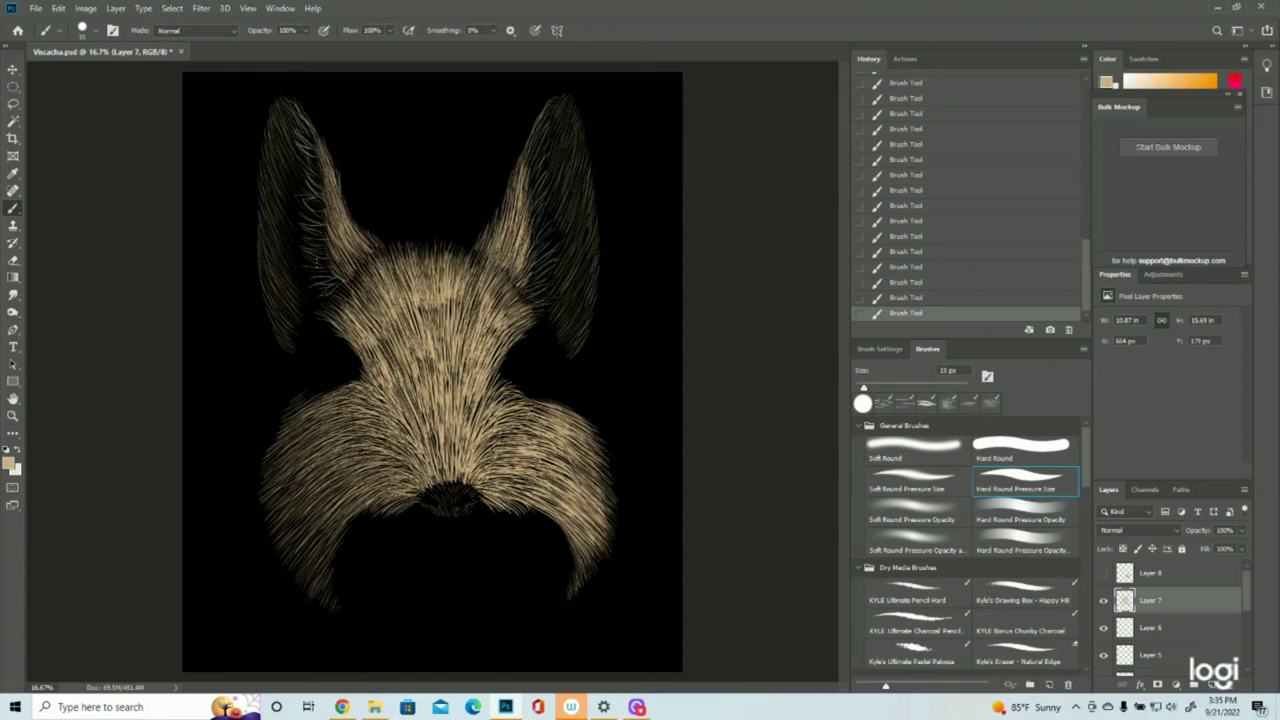
{"action": "left_click_drag", "start_coordinate": [372, 276], "coordinate": [354, 263]}
{"action": "mouse_move", "coordinate": [363, 275]}
{"action": "left_mouse_down"}
{"action": "mouse_move", "coordinate": [351, 260]}
{"action": "mouse_move", "coordinate": [356, 290]}
{"action": "left_mouse_up"}
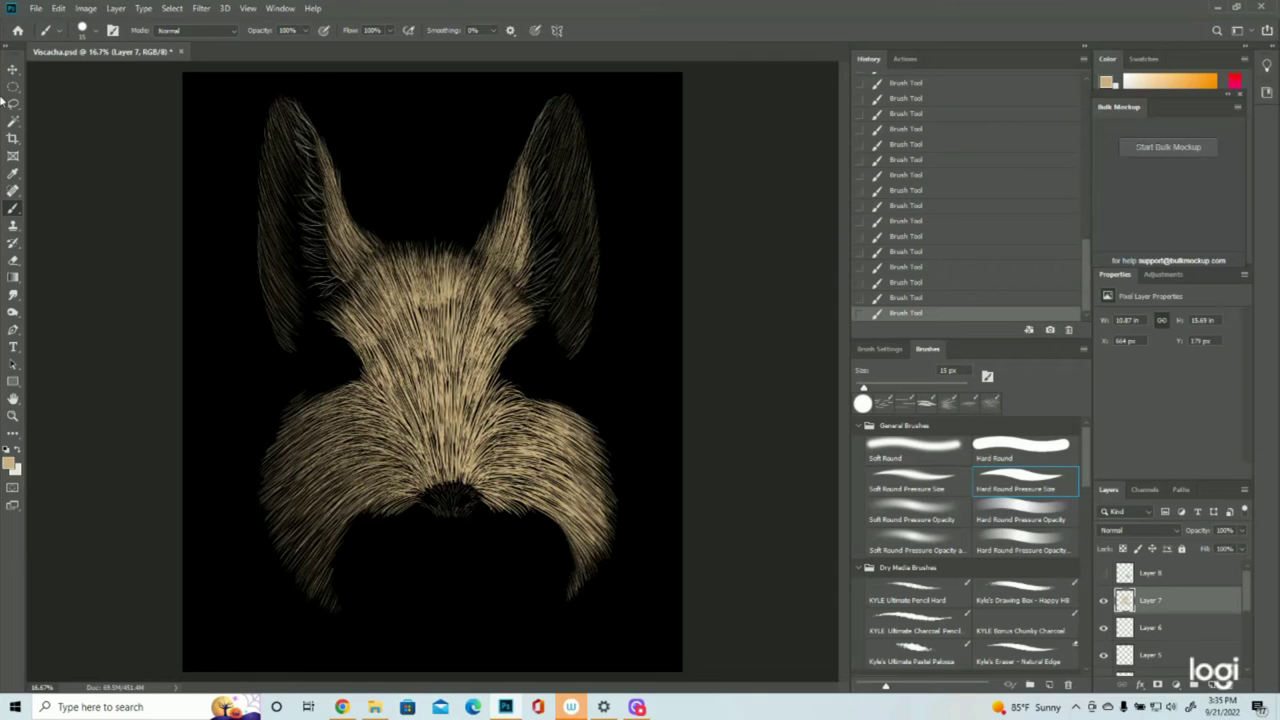
{"action": "left_click", "coordinate": [35, 8]}
{"action": "left_click", "coordinate": [44, 145]}
Step: Thicken the upper part of the right-hand ear's outer side with tan fur strokes on Layer 7
{"action": "left_click_drag", "start_coordinate": [567, 106], "coordinate": [562, 124]}
{"action": "left_click_drag", "start_coordinate": [567, 108], "coordinate": [563, 130]}
{"action": "left_click_drag", "start_coordinate": [569, 112], "coordinate": [564, 138]}
{"action": "left_click_drag", "start_coordinate": [572, 115], "coordinate": [566, 148]}
{"action": "left_click_drag", "start_coordinate": [572, 116], "coordinate": [562, 144]}
{"action": "left_click_drag", "start_coordinate": [568, 110], "coordinate": [558, 150]}
{"action": "left_click_drag", "start_coordinate": [568, 112], "coordinate": [562, 152]}
{"action": "left_click_drag", "start_coordinate": [571, 116], "coordinate": [565, 165]}
{"action": "mouse_move", "coordinate": [574, 150]}
{"action": "left_mouse_down"}
{"action": "mouse_move", "coordinate": [567, 190]}
{"action": "mouse_move", "coordinate": [578, 161]}
{"action": "left_mouse_up"}
{"action": "mouse_move", "coordinate": [586, 148]}
{"action": "left_mouse_down"}
{"action": "mouse_move", "coordinate": [582, 193]}
{"action": "mouse_move", "coordinate": [563, 191]}
{"action": "left_mouse_up"}
{"action": "left_click_drag", "start_coordinate": [577, 122], "coordinate": [569, 136]}
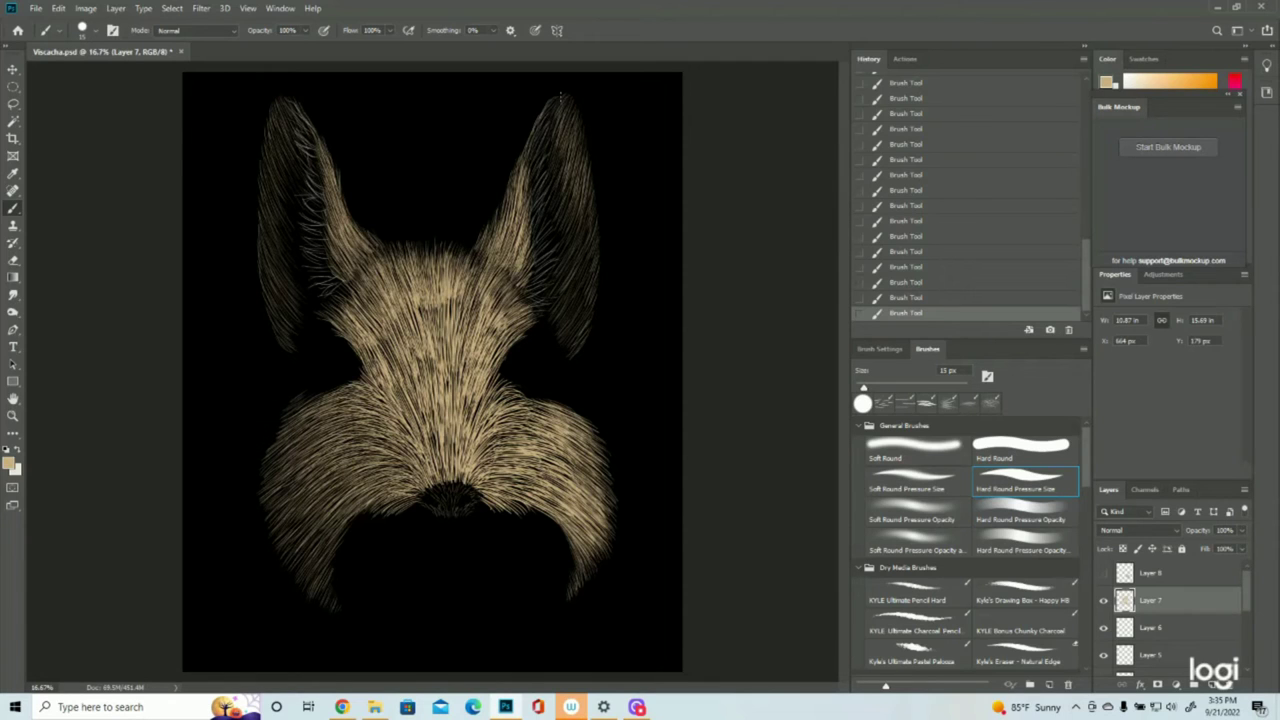
Step: Continue the tan fur strokes down the right-hand ear's outer edge to its lower tip and touch up its middle and upper inner side
{"action": "left_click_drag", "start_coordinate": [591, 205], "coordinate": [580, 298]}
{"action": "left_click_drag", "start_coordinate": [596, 252], "coordinate": [568, 353]}
{"action": "left_click_drag", "start_coordinate": [581, 304], "coordinate": [572, 327]}
{"action": "left_click_drag", "start_coordinate": [584, 267], "coordinate": [571, 288]}
{"action": "mouse_move", "coordinate": [576, 271]}
{"action": "left_mouse_down"}
{"action": "mouse_move", "coordinate": [567, 291]}
{"action": "mouse_move", "coordinate": [567, 280]}
{"action": "left_mouse_up"}
{"action": "left_click_drag", "start_coordinate": [577, 221], "coordinate": [566, 278]}
{"action": "left_click_drag", "start_coordinate": [573, 145], "coordinate": [578, 171]}
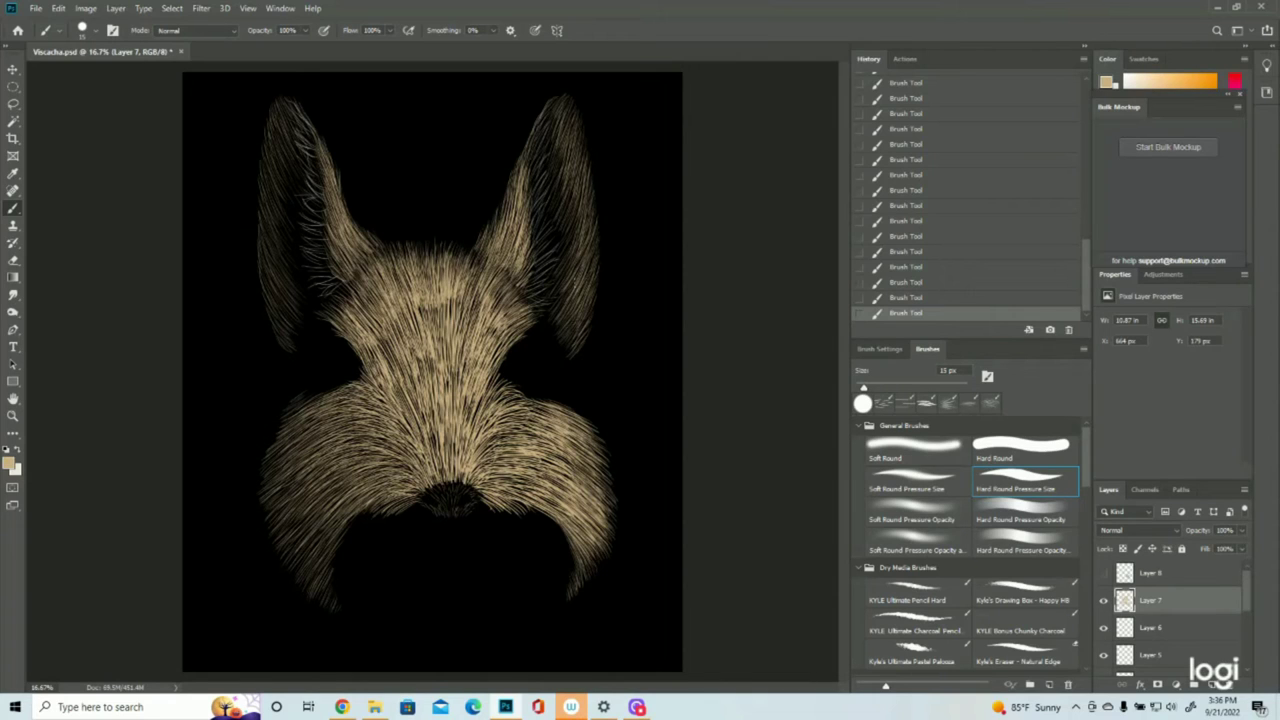
{"action": "left_click_drag", "start_coordinate": [578, 214], "coordinate": [566, 240]}
{"action": "left_click_drag", "start_coordinate": [560, 110], "coordinate": [545, 162]}
Step: Build up tan fur strokes along the left-hand ear's outer edge and save the document
{"action": "left_click_drag", "start_coordinate": [279, 98], "coordinate": [272, 108]}
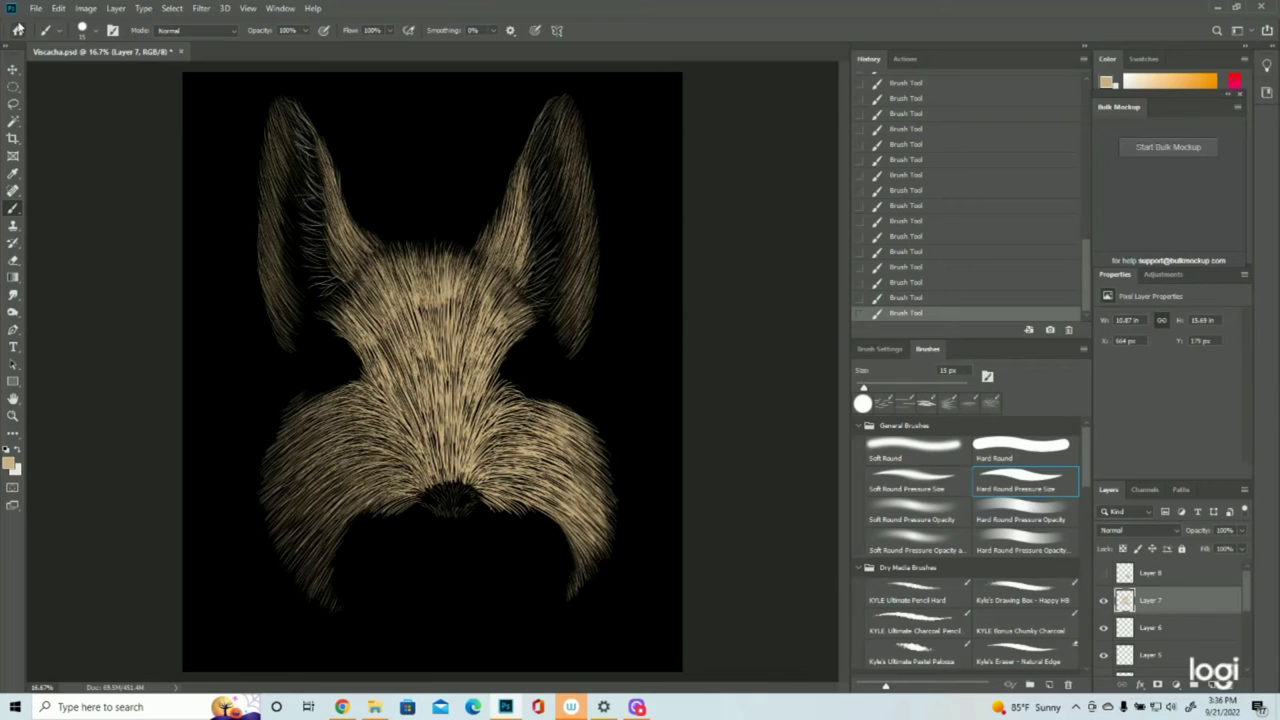
{"action": "left_click", "coordinate": [36, 8]}
{"action": "left_click", "coordinate": [46, 144]}
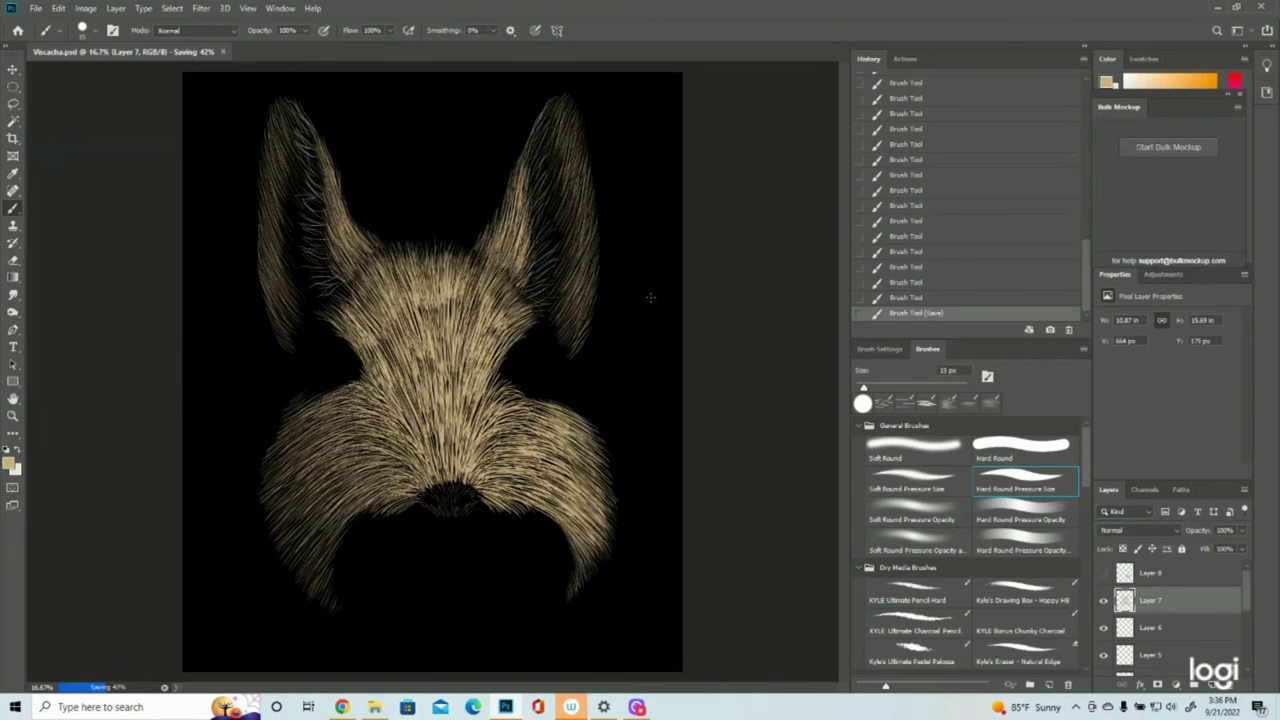
Step: Add another pass of short tan fur strokes down the middle of the right-hand ear's outer side
{"action": "left_click_drag", "start_coordinate": [582, 184], "coordinate": [578, 207]}
{"action": "left_click_drag", "start_coordinate": [581, 199], "coordinate": [578, 222]}
{"action": "left_click_drag", "start_coordinate": [580, 214], "coordinate": [577, 237]}
{"action": "left_click_drag", "start_coordinate": [580, 230], "coordinate": [577, 251]}
{"action": "left_click_drag", "start_coordinate": [580, 245], "coordinate": [576, 267]}
{"action": "left_click_drag", "start_coordinate": [579, 261], "coordinate": [574, 283]}
{"action": "left_click_drag", "start_coordinate": [582, 170], "coordinate": [580, 186]}
{"action": "left_click_drag", "start_coordinate": [582, 175], "coordinate": [580, 196]}
{"action": "left_click_drag", "start_coordinate": [582, 185], "coordinate": [579, 201]}
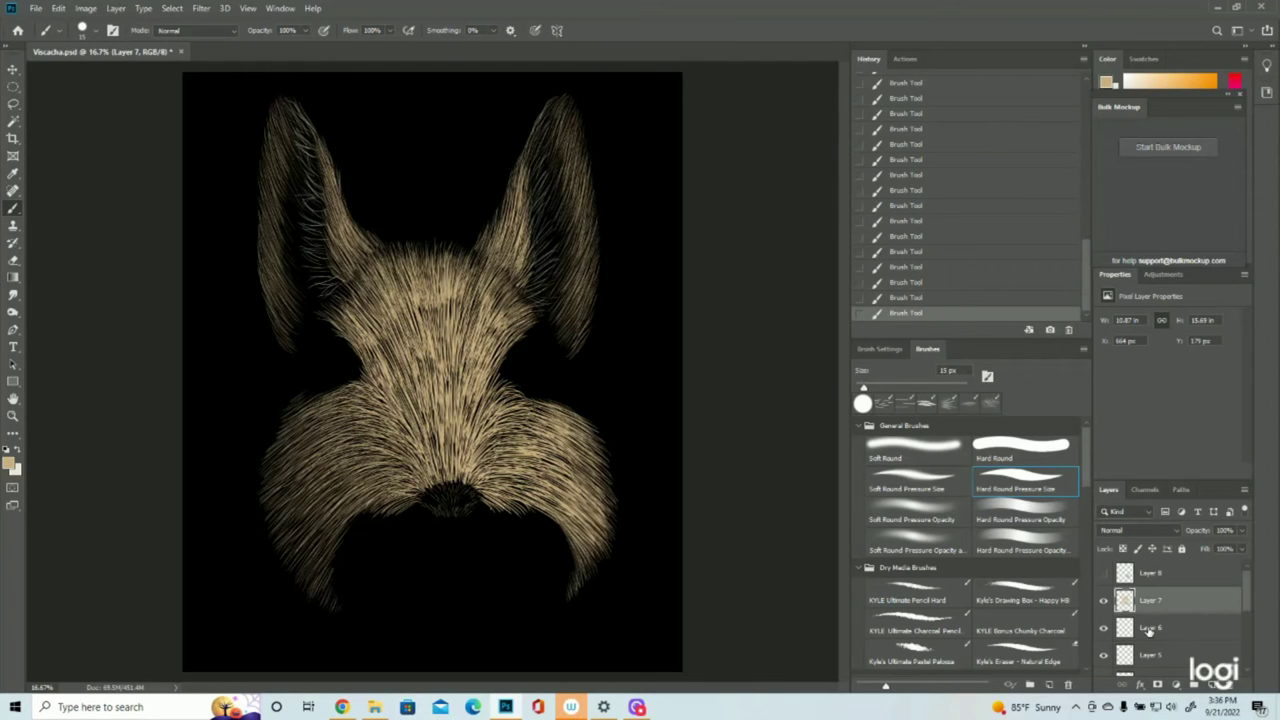
Step: Add a new layer above Layer 7, show Layer 2 copy and sample its light beige swatch as the foreground colour
{"action": "left_click", "coordinate": [1214, 686]}
{"action": "scroll", "coordinate": [1191, 616], "scroll_direction": "down", "scroll_amount": 5}
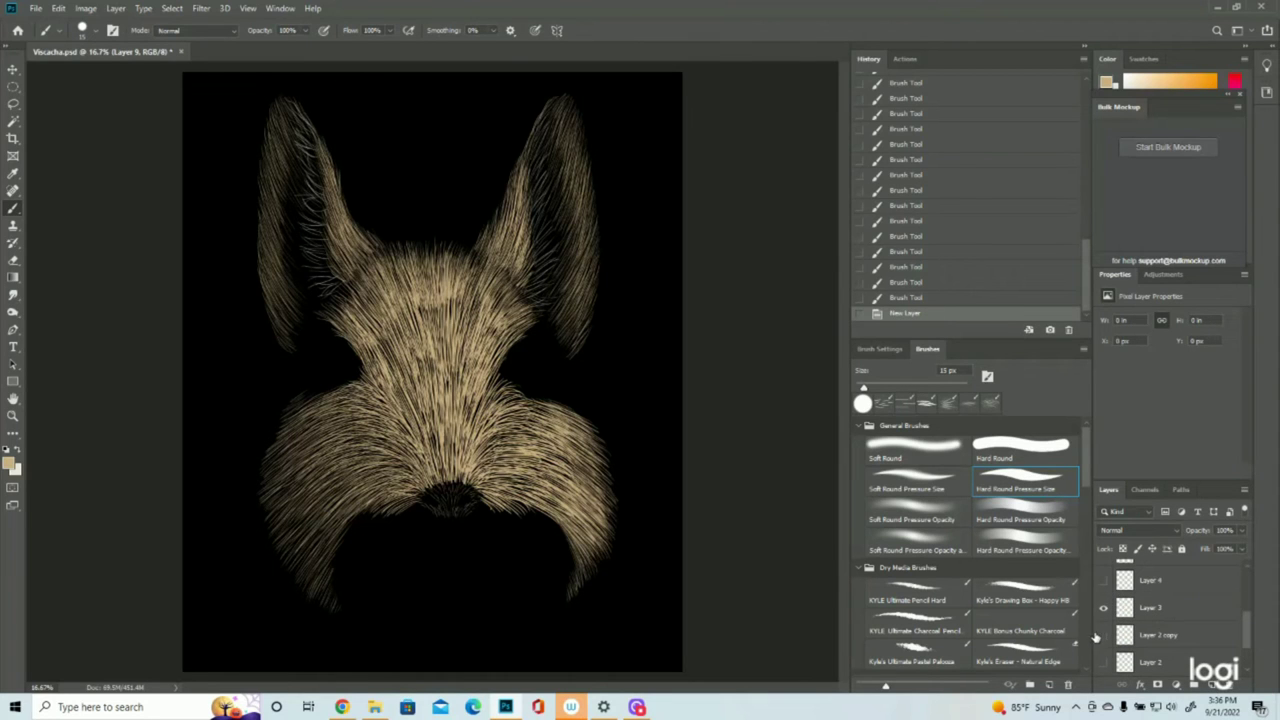
{"action": "left_click", "coordinate": [1103, 635]}
{"action": "left_click", "coordinate": [10, 463]}
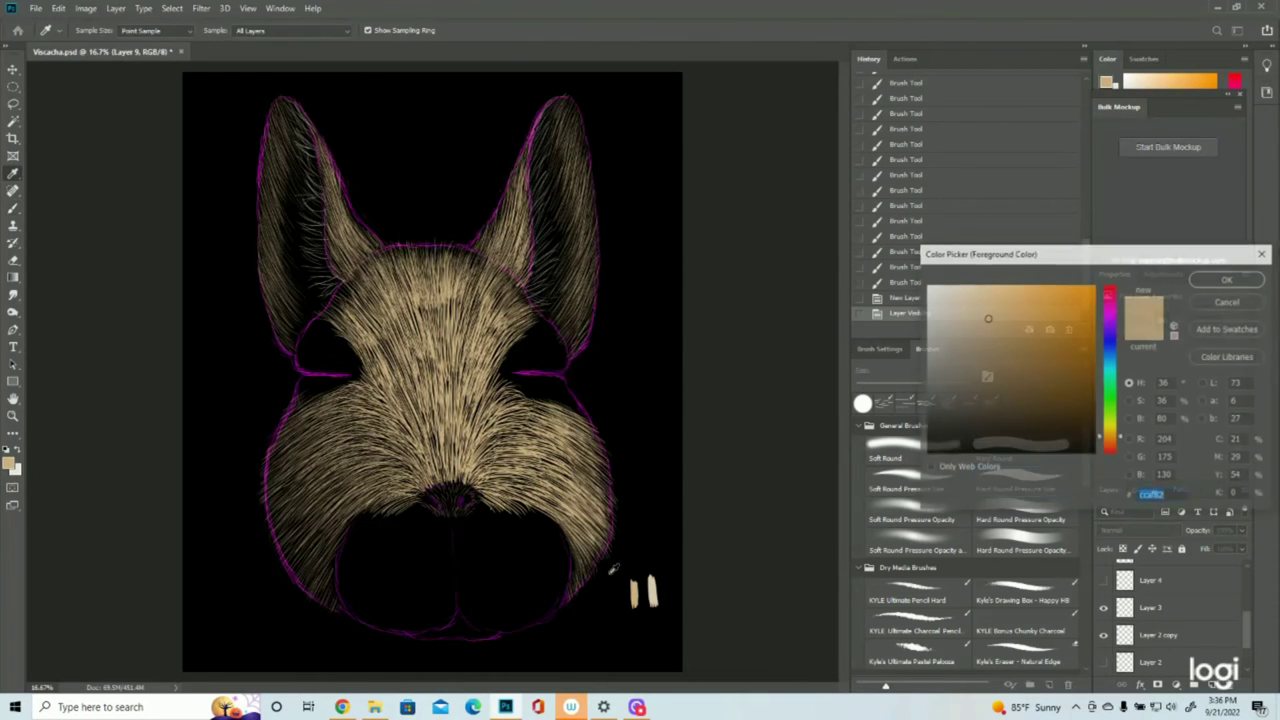
{"action": "left_click", "coordinate": [1228, 279]}
{"action": "scroll", "coordinate": [1137, 600], "scroll_direction": "down", "scroll_amount": 1}
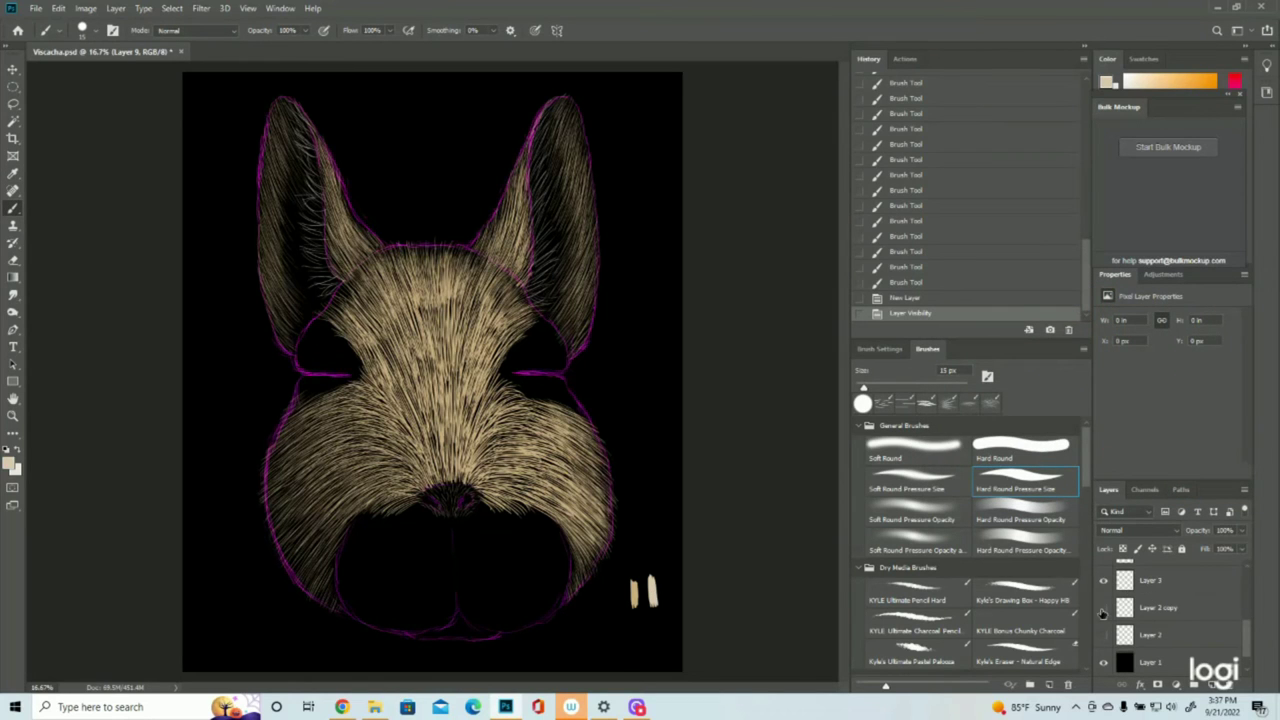
Step: Hide the Layer 2 copy sketch, show the Layer 4 guide strokes and save the document
{"action": "left_click", "coordinate": [1103, 607]}
{"action": "scroll", "coordinate": [1110, 610], "scroll_direction": "up", "scroll_amount": 1}
{"action": "left_click", "coordinate": [1103, 580]}
{"action": "scroll", "coordinate": [1151, 596], "scroll_direction": "up", "scroll_amount": 3}
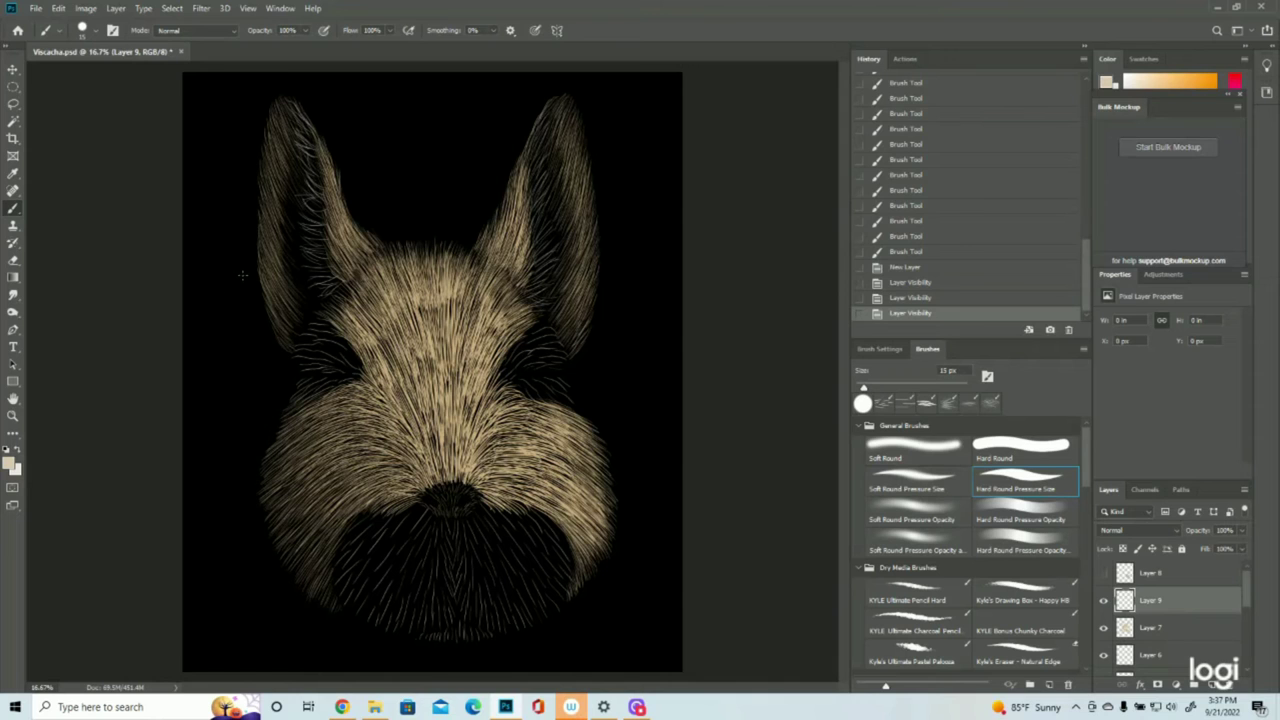
{"action": "left_click", "coordinate": [13, 416]}
{"action": "mouse_move", "coordinate": [335, 358]}
{"action": "left_mouse_down"}
{"action": "mouse_move", "coordinate": [275, 360]}
{"action": "mouse_move", "coordinate": [328, 358]}
{"action": "left_mouse_up"}
{"action": "left_click", "coordinate": [36, 8]}
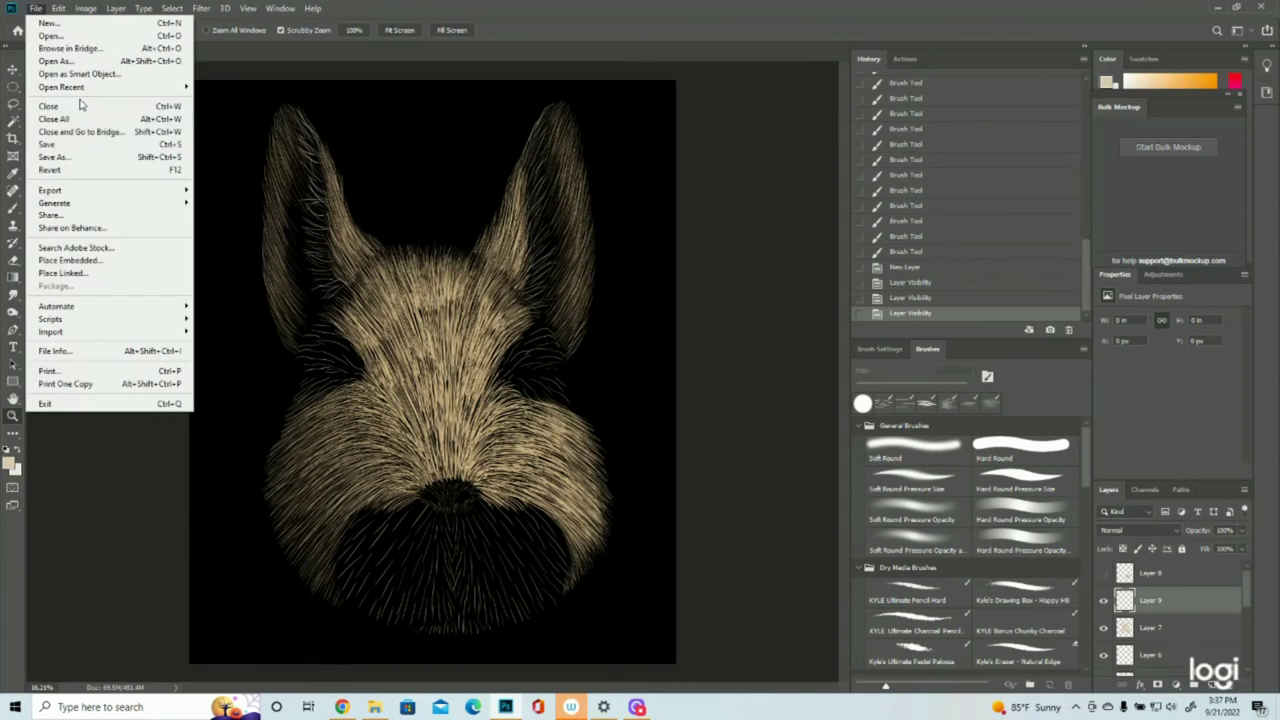
{"action": "left_click", "coordinate": [60, 150]}
Step: Paint thin light beige fur strokes on Layer 9 along the lower edge of the muzzle's left-hand half
{"action": "left_click", "coordinate": [481, 566]}
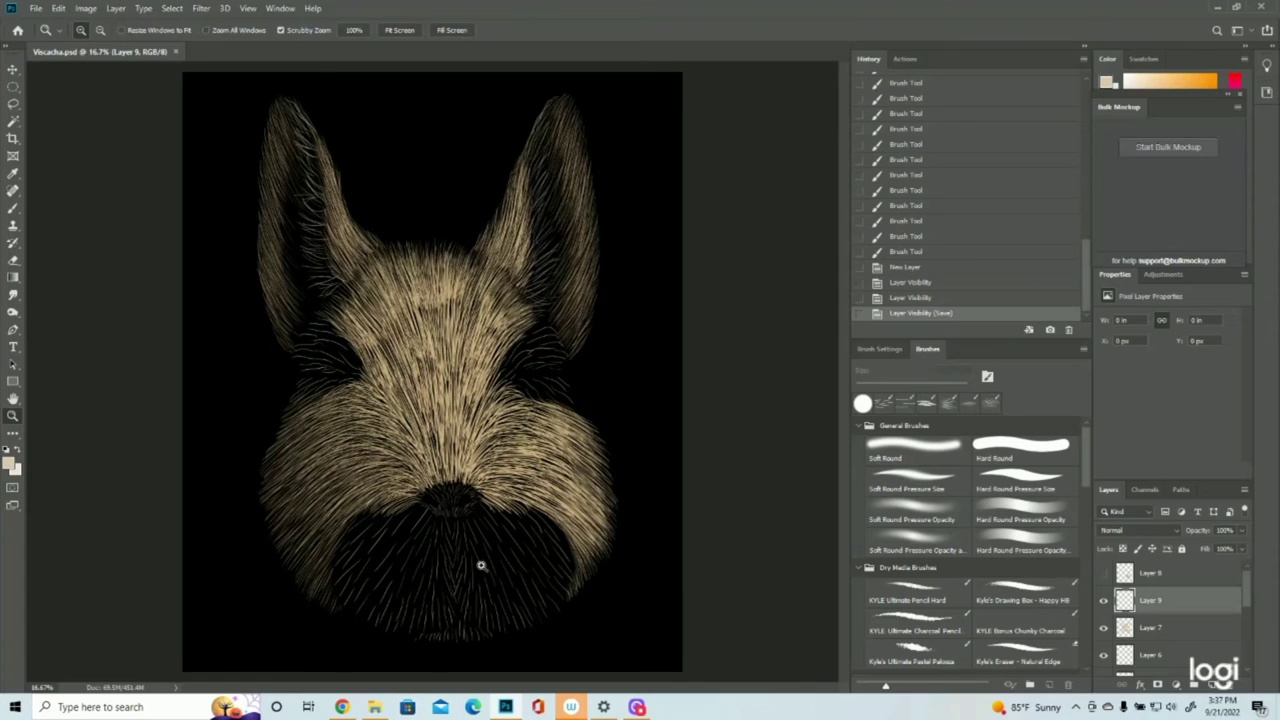
{"action": "left_click", "coordinate": [481, 566]}
{"action": "scroll", "coordinate": [478, 516], "scroll_direction": "down", "scroll_amount": 1}
{"action": "left_click", "coordinate": [13, 208]}
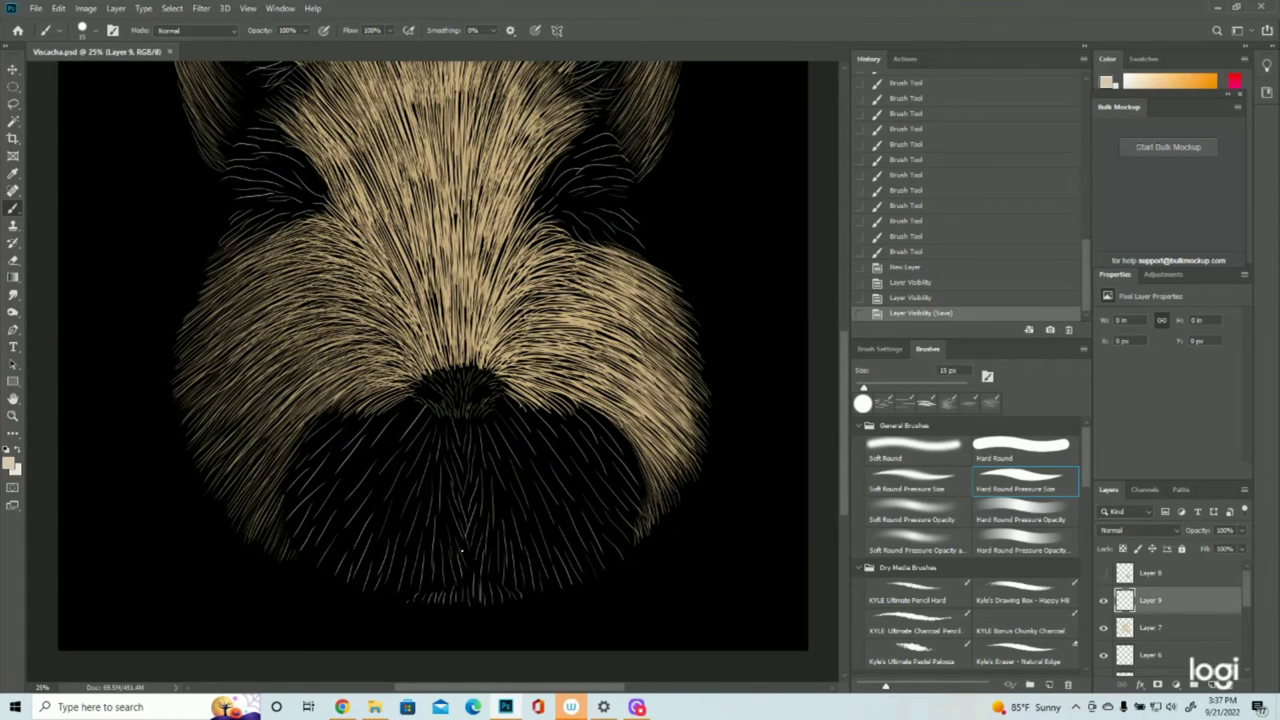
{"action": "left_click_drag", "start_coordinate": [455, 546], "coordinate": [463, 568]}
{"action": "mouse_move", "coordinate": [459, 560]}
{"action": "left_mouse_down"}
{"action": "mouse_move", "coordinate": [462, 584]}
{"action": "mouse_move", "coordinate": [460, 566]}
{"action": "left_mouse_up"}
{"action": "left_click_drag", "start_coordinate": [450, 537], "coordinate": [459, 575]}
{"action": "mouse_move", "coordinate": [453, 566]}
{"action": "left_mouse_down"}
{"action": "mouse_move", "coordinate": [459, 582]}
{"action": "mouse_move", "coordinate": [453, 563]}
{"action": "mouse_move", "coordinate": [452, 574]}
{"action": "left_mouse_up"}
{"action": "mouse_move", "coordinate": [448, 566]}
{"action": "left_mouse_down"}
{"action": "mouse_move", "coordinate": [453, 582]}
{"action": "mouse_move", "coordinate": [447, 561]}
{"action": "mouse_move", "coordinate": [438, 590]}
{"action": "mouse_move", "coordinate": [425, 540]}
{"action": "left_mouse_up"}
{"action": "mouse_move", "coordinate": [422, 598]}
{"action": "left_mouse_down"}
{"action": "mouse_move", "coordinate": [418, 564]}
{"action": "mouse_move", "coordinate": [407, 597]}
{"action": "left_mouse_up"}
{"action": "mouse_move", "coordinate": [410, 550]}
{"action": "left_mouse_down"}
{"action": "mouse_move", "coordinate": [394, 600]}
{"action": "mouse_move", "coordinate": [402, 548]}
{"action": "left_mouse_up"}
{"action": "mouse_move", "coordinate": [392, 594]}
{"action": "left_mouse_down"}
{"action": "mouse_move", "coordinate": [396, 538]}
{"action": "mouse_move", "coordinate": [378, 560]}
{"action": "mouse_move", "coordinate": [396, 568]}
{"action": "mouse_move", "coordinate": [375, 551]}
{"action": "mouse_move", "coordinate": [349, 561]}
{"action": "mouse_move", "coordinate": [354, 543]}
{"action": "left_mouse_up"}
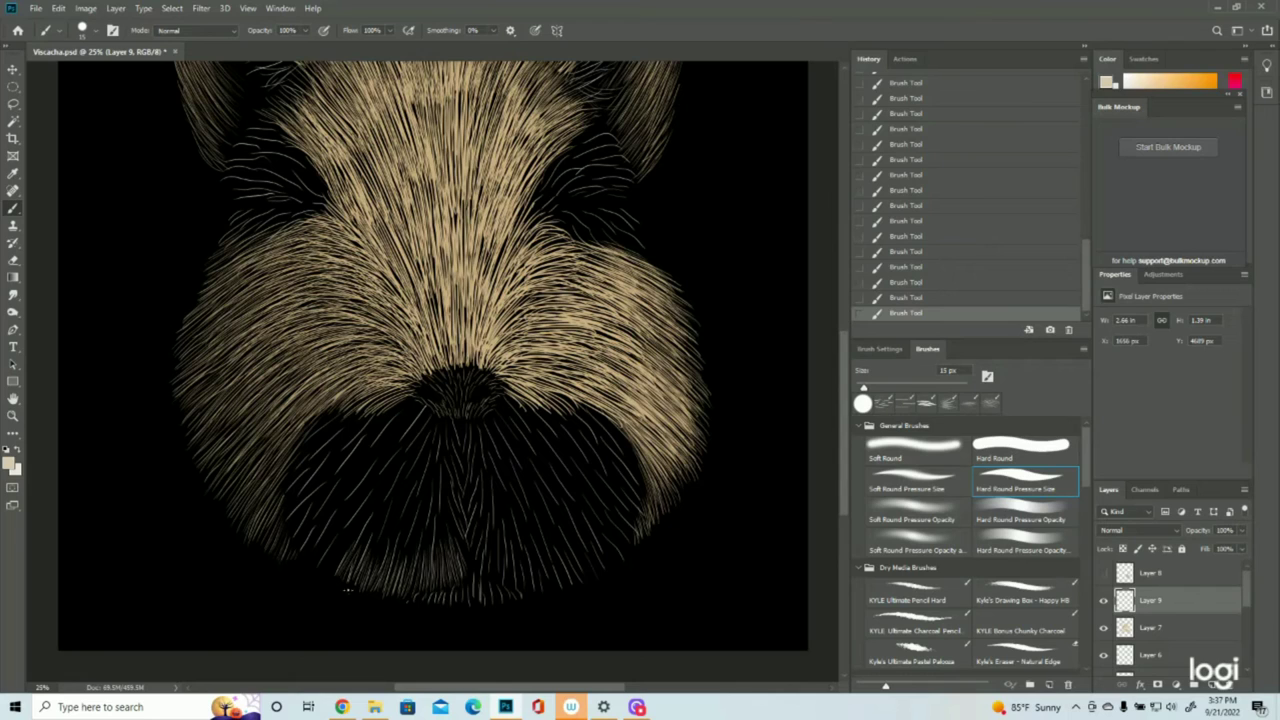
Step: Paint light beige fur strokes up the outer edge of the muzzle's left-hand half, blending it into the cheek
{"action": "mouse_move", "coordinate": [344, 408]}
{"action": "left_mouse_down"}
{"action": "mouse_move", "coordinate": [300, 436]}
{"action": "mouse_move", "coordinate": [281, 487]}
{"action": "mouse_move", "coordinate": [320, 464]}
{"action": "left_mouse_up"}
{"action": "left_click_drag", "start_coordinate": [282, 514], "coordinate": [316, 470]}
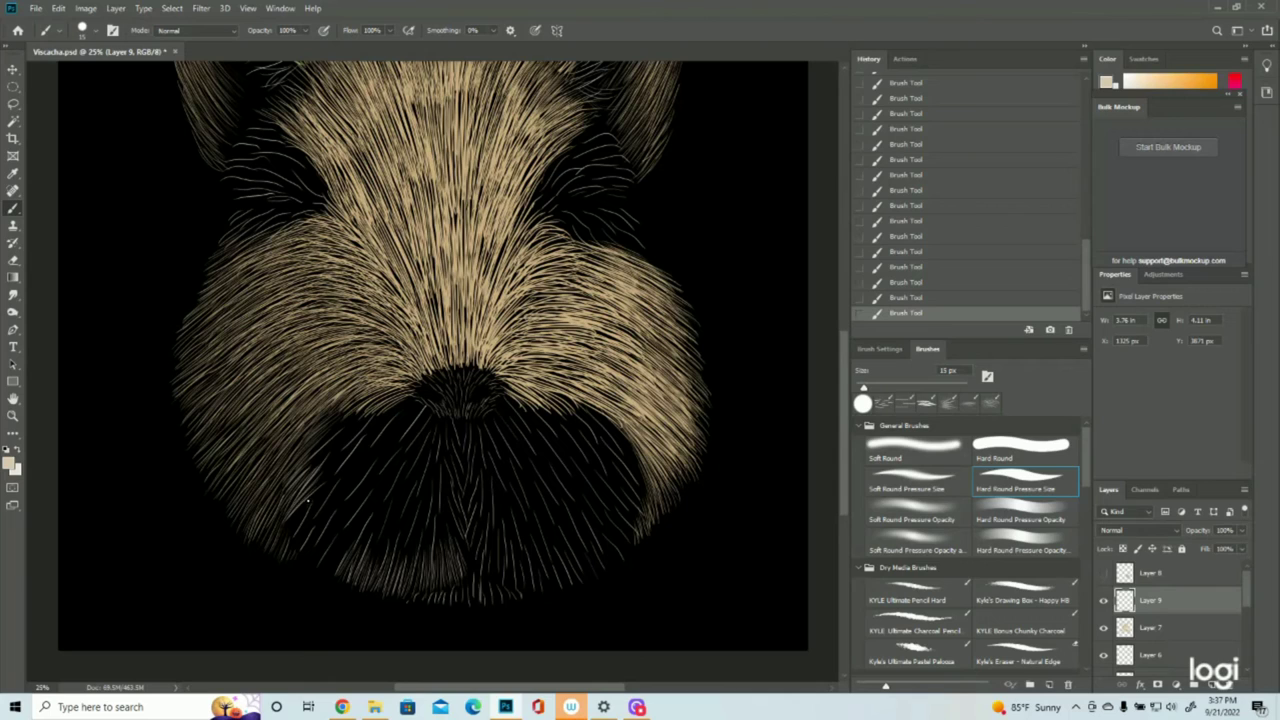
{"action": "mouse_move", "coordinate": [286, 540]}
{"action": "left_mouse_down"}
{"action": "mouse_move", "coordinate": [313, 492]}
{"action": "mouse_move", "coordinate": [309, 523]}
{"action": "mouse_move", "coordinate": [330, 508]}
{"action": "mouse_move", "coordinate": [316, 564]}
{"action": "left_mouse_up"}
{"action": "mouse_move", "coordinate": [341, 535]}
{"action": "left_mouse_down"}
{"action": "mouse_move", "coordinate": [321, 566]}
{"action": "mouse_move", "coordinate": [339, 561]}
{"action": "left_mouse_up"}
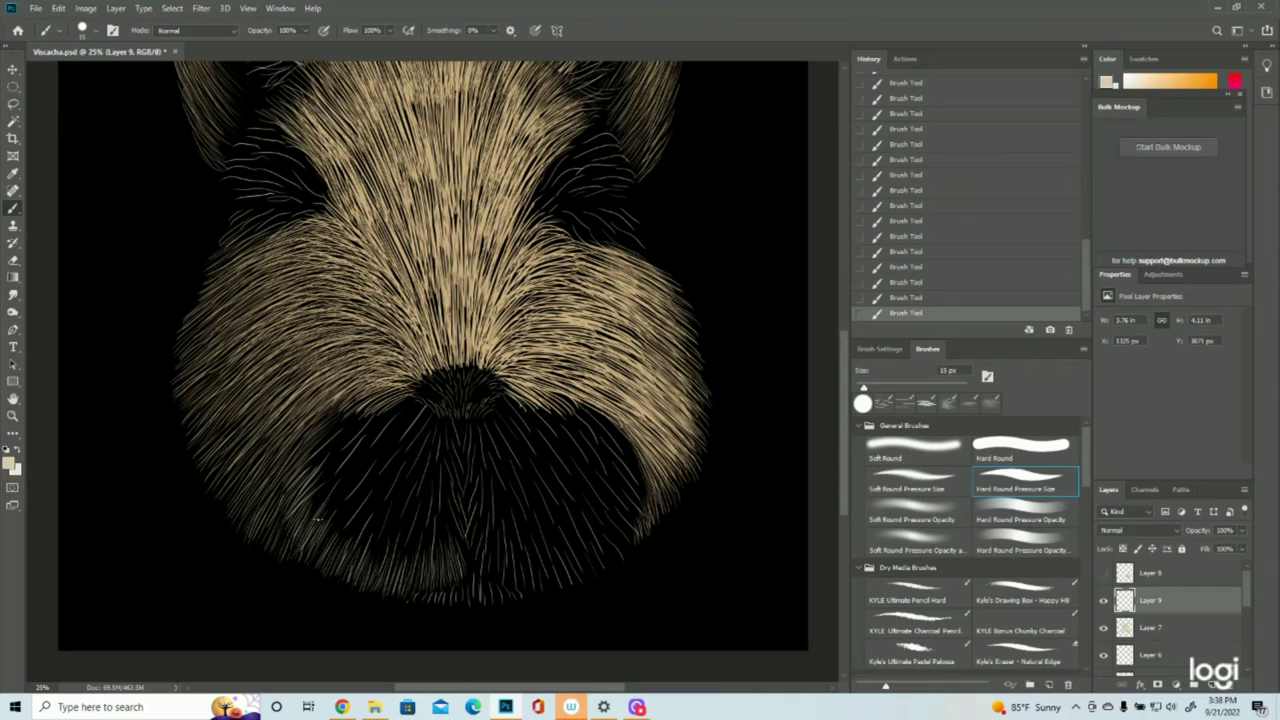
{"action": "left_click_drag", "start_coordinate": [330, 535], "coordinate": [319, 557]}
{"action": "left_click_drag", "start_coordinate": [333, 499], "coordinate": [313, 566]}
{"action": "left_click_drag", "start_coordinate": [326, 486], "coordinate": [300, 525]}
{"action": "left_click_drag", "start_coordinate": [332, 461], "coordinate": [309, 486]}
{"action": "left_click_drag", "start_coordinate": [337, 439], "coordinate": [313, 474]}
{"action": "left_click_drag", "start_coordinate": [335, 428], "coordinate": [309, 456]}
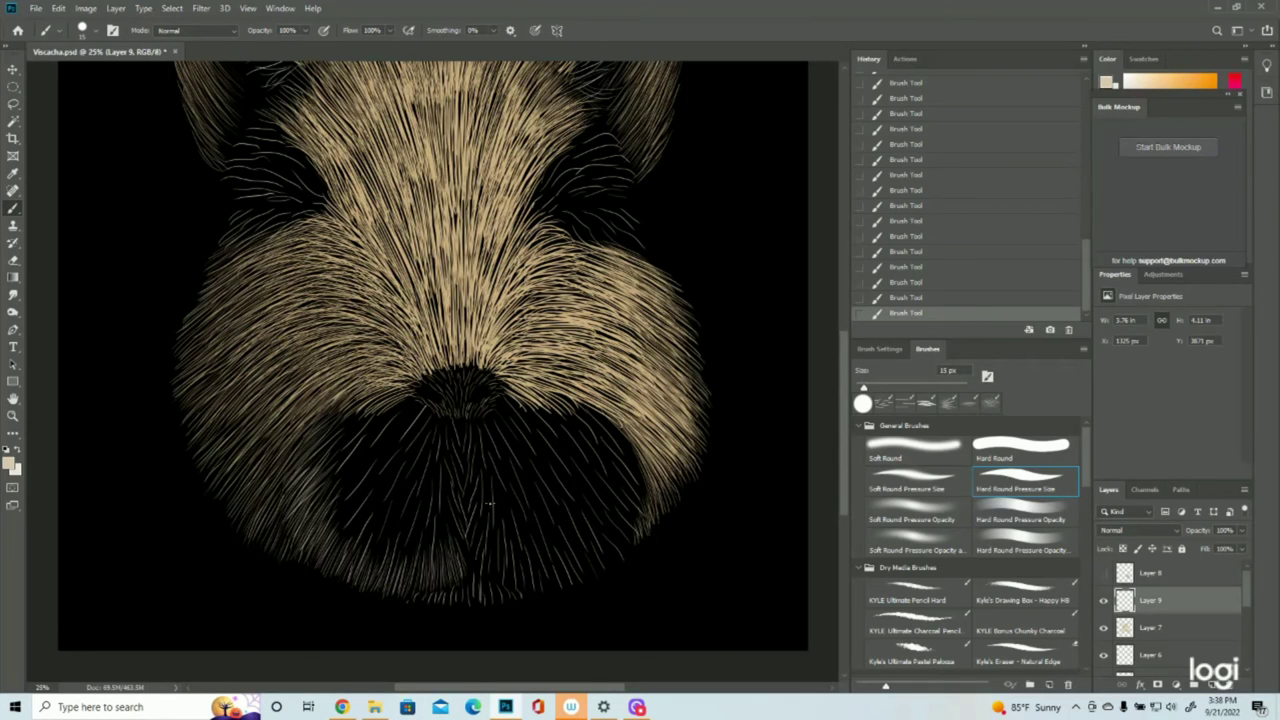
Step: Paint light beige fur strokes along the muzzle's centre line, the lower and outer edges of its right-hand half, and the chin
{"action": "mouse_move", "coordinate": [466, 420]}
{"action": "left_mouse_down"}
{"action": "mouse_move", "coordinate": [466, 500]}
{"action": "mouse_move", "coordinate": [474, 478]}
{"action": "mouse_move", "coordinate": [462, 513]}
{"action": "mouse_move", "coordinate": [478, 466]}
{"action": "mouse_move", "coordinate": [466, 528]}
{"action": "mouse_move", "coordinate": [482, 484]}
{"action": "mouse_move", "coordinate": [474, 570]}
{"action": "left_mouse_up"}
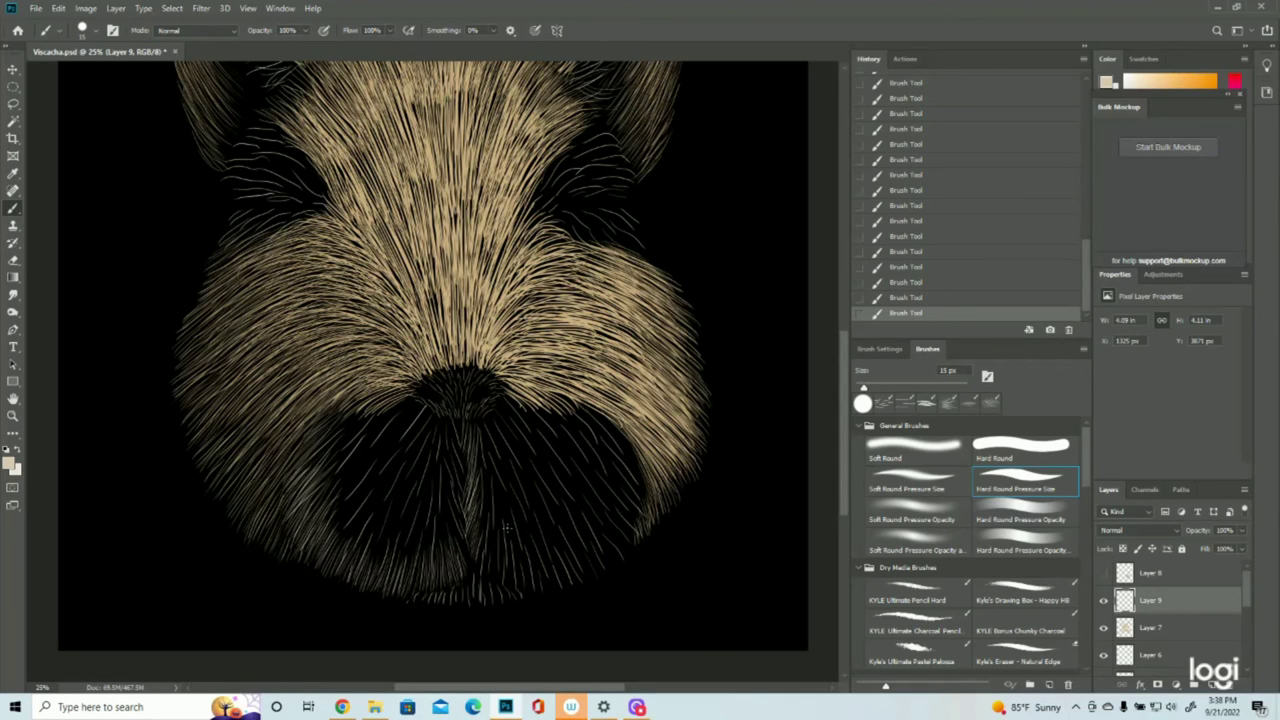
{"action": "mouse_move", "coordinate": [486, 528]}
{"action": "left_mouse_down"}
{"action": "mouse_move", "coordinate": [480, 576]}
{"action": "mouse_move", "coordinate": [494, 582]}
{"action": "left_mouse_up"}
{"action": "mouse_move", "coordinate": [498, 538]}
{"action": "left_mouse_down"}
{"action": "mouse_move", "coordinate": [504, 595]}
{"action": "mouse_move", "coordinate": [511, 541]}
{"action": "mouse_move", "coordinate": [524, 596]}
{"action": "mouse_move", "coordinate": [520, 553]}
{"action": "mouse_move", "coordinate": [534, 595]}
{"action": "mouse_move", "coordinate": [536, 568]}
{"action": "mouse_move", "coordinate": [547, 594]}
{"action": "mouse_move", "coordinate": [542, 538]}
{"action": "mouse_move", "coordinate": [539, 597]}
{"action": "left_mouse_up"}
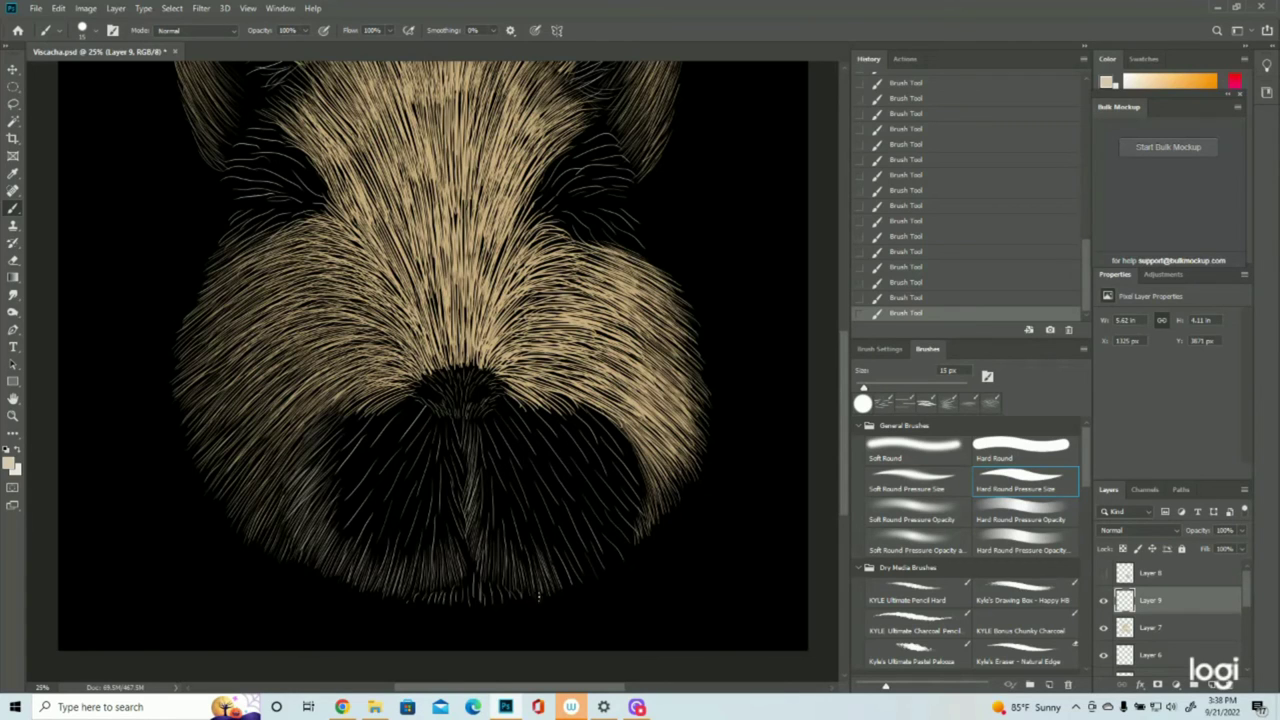
{"action": "mouse_move", "coordinate": [612, 512]}
{"action": "left_mouse_down"}
{"action": "mouse_move", "coordinate": [637, 538]}
{"action": "mouse_move", "coordinate": [606, 570]}
{"action": "mouse_move", "coordinate": [578, 524]}
{"action": "left_mouse_up"}
{"action": "mouse_move", "coordinate": [598, 578]}
{"action": "left_mouse_down"}
{"action": "mouse_move", "coordinate": [572, 533]}
{"action": "mouse_move", "coordinate": [591, 574]}
{"action": "left_mouse_up"}
{"action": "mouse_move", "coordinate": [574, 541]}
{"action": "left_mouse_down"}
{"action": "mouse_move", "coordinate": [584, 582]}
{"action": "mouse_move", "coordinate": [560, 530]}
{"action": "mouse_move", "coordinate": [573, 583]}
{"action": "mouse_move", "coordinate": [549, 540]}
{"action": "mouse_move", "coordinate": [565, 585]}
{"action": "mouse_move", "coordinate": [550, 538]}
{"action": "left_mouse_up"}
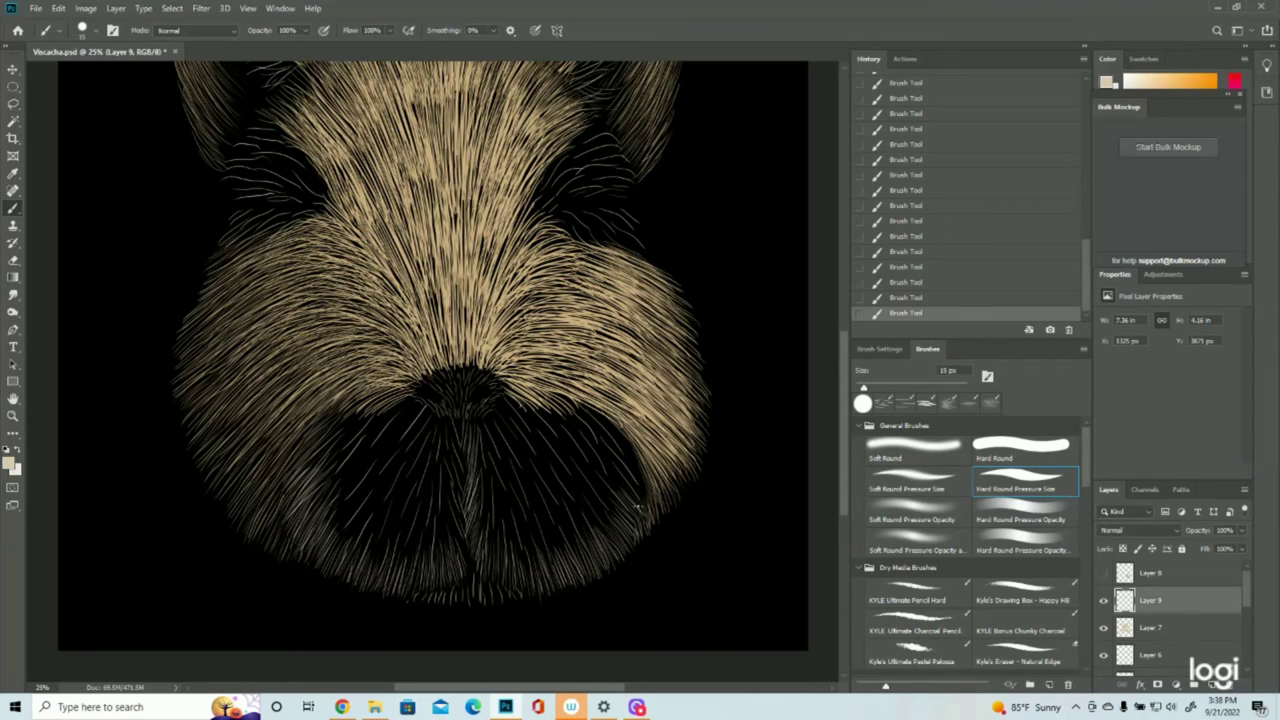
{"action": "mouse_move", "coordinate": [645, 499]}
{"action": "left_mouse_down"}
{"action": "mouse_move", "coordinate": [618, 451]}
{"action": "mouse_move", "coordinate": [647, 476]}
{"action": "left_mouse_up"}
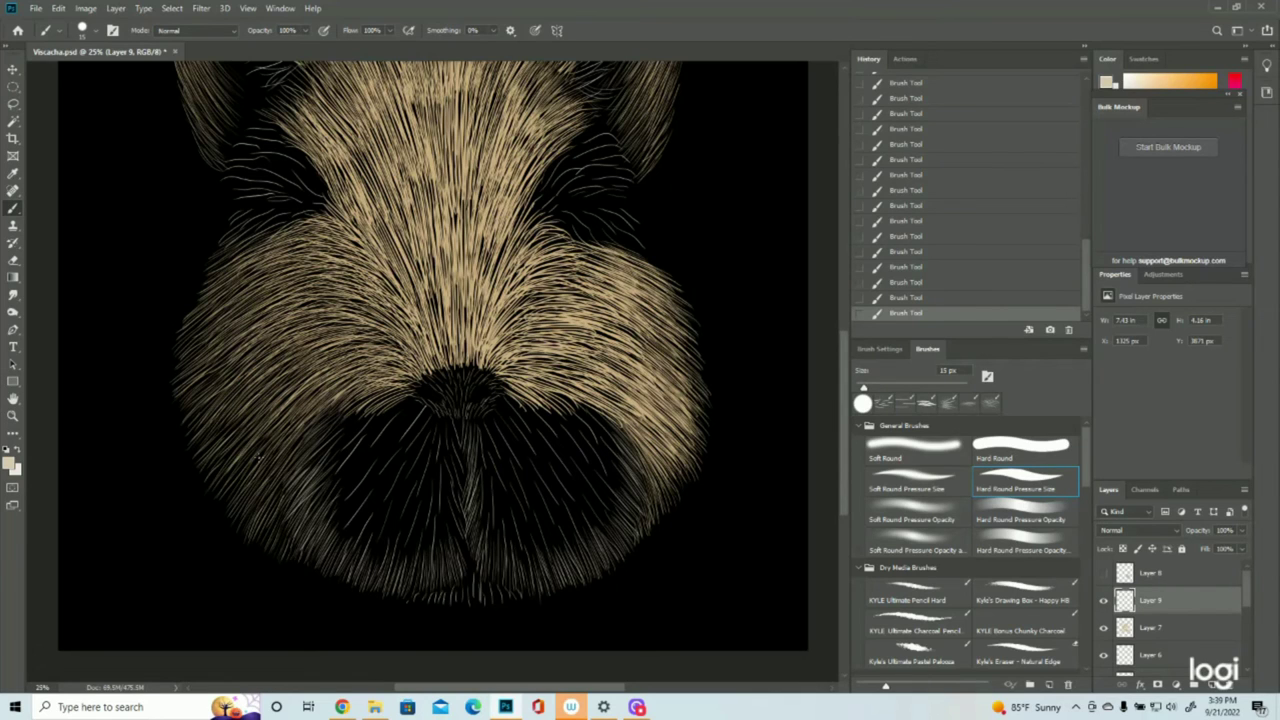
{"action": "mouse_move", "coordinate": [471, 570]}
{"action": "left_mouse_down"}
{"action": "mouse_move", "coordinate": [470, 606]}
{"action": "mouse_move", "coordinate": [477, 596]}
{"action": "mouse_move", "coordinate": [490, 611]}
{"action": "left_mouse_up"}
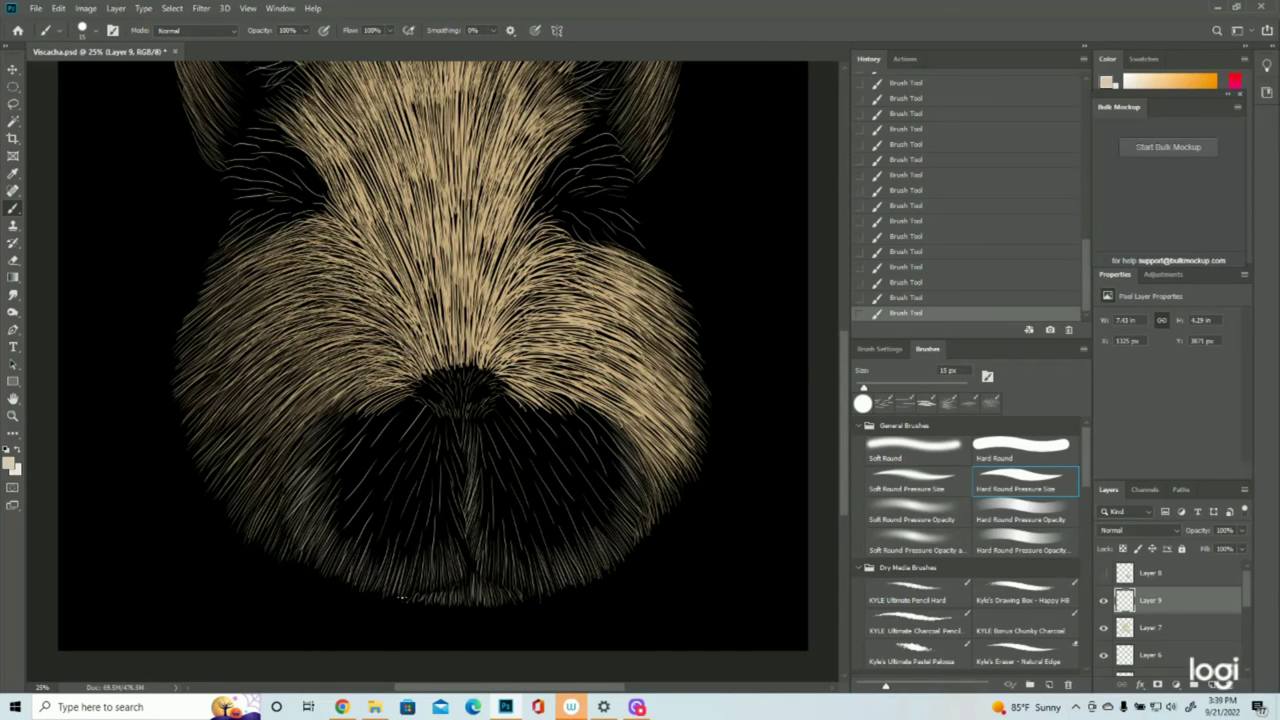
Step: Fill the dark areas above and below both closed eyes with thin light beige fur strokes on Layer 9
{"action": "left_click", "coordinate": [13, 416]}
{"action": "left_click_drag", "start_coordinate": [494, 421], "coordinate": [444, 426]}
{"action": "left_click_drag", "start_coordinate": [508, 298], "coordinate": [528, 297]}
{"action": "left_click", "coordinate": [13, 207]}
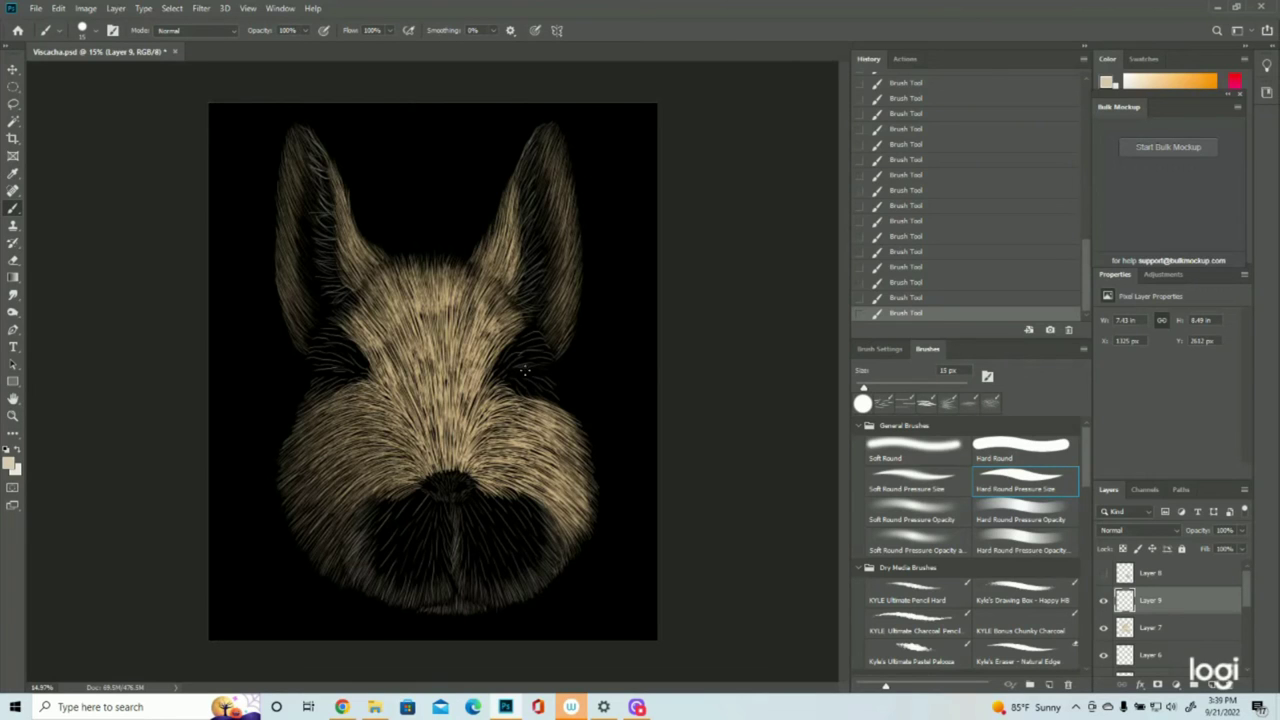
{"action": "mouse_move", "coordinate": [533, 361]}
{"action": "left_mouse_down"}
{"action": "mouse_move", "coordinate": [554, 360]}
{"action": "mouse_move", "coordinate": [534, 332]}
{"action": "left_mouse_up"}
{"action": "mouse_move", "coordinate": [548, 388]}
{"action": "left_mouse_down"}
{"action": "mouse_move", "coordinate": [574, 418]}
{"action": "mouse_move", "coordinate": [567, 405]}
{"action": "left_mouse_up"}
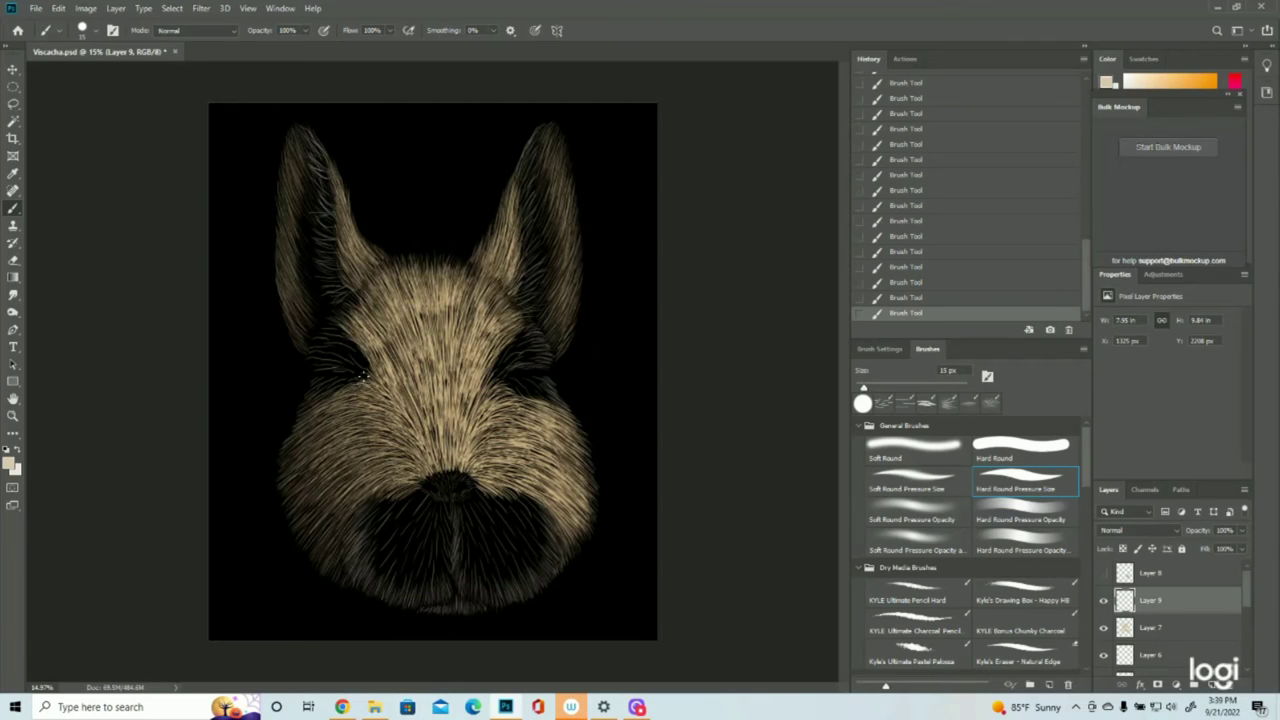
{"action": "left_click_drag", "start_coordinate": [345, 381], "coordinate": [307, 397]}
{"action": "mouse_move", "coordinate": [310, 363]}
{"action": "left_mouse_down"}
{"action": "mouse_move", "coordinate": [323, 365]}
{"action": "mouse_move", "coordinate": [315, 358]}
{"action": "left_mouse_up"}
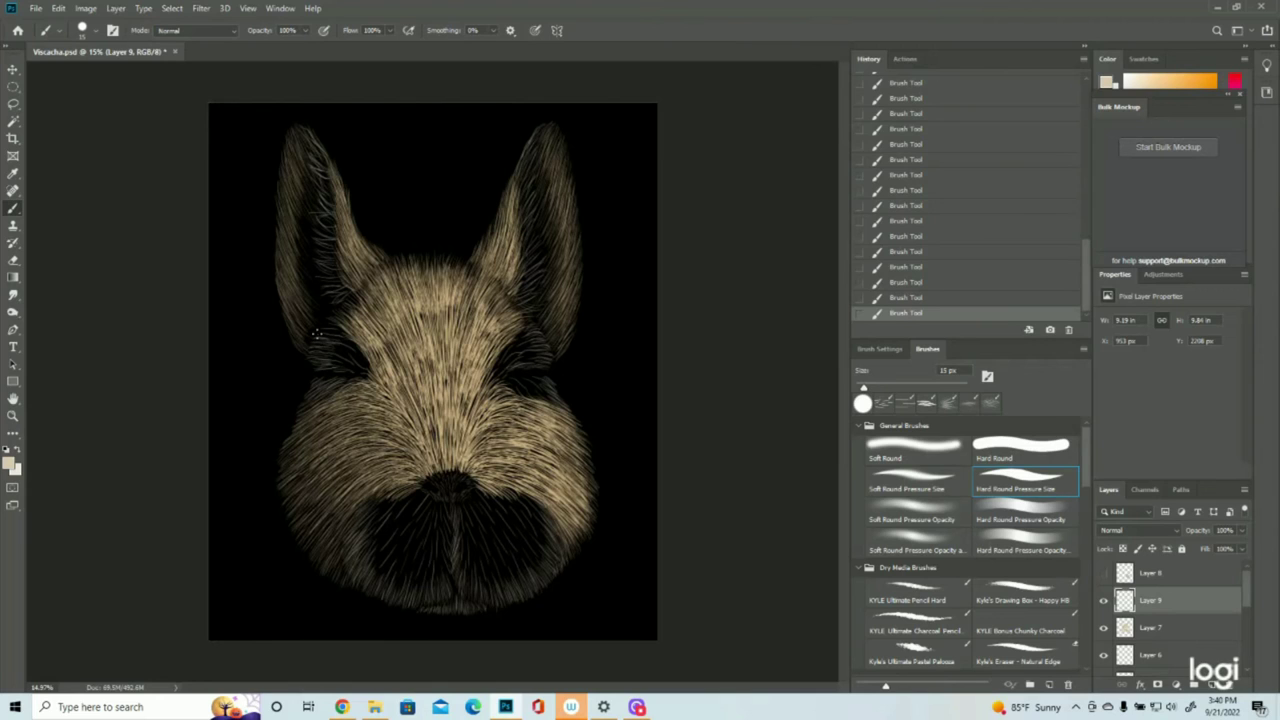
{"action": "left_click_drag", "start_coordinate": [321, 332], "coordinate": [343, 330]}
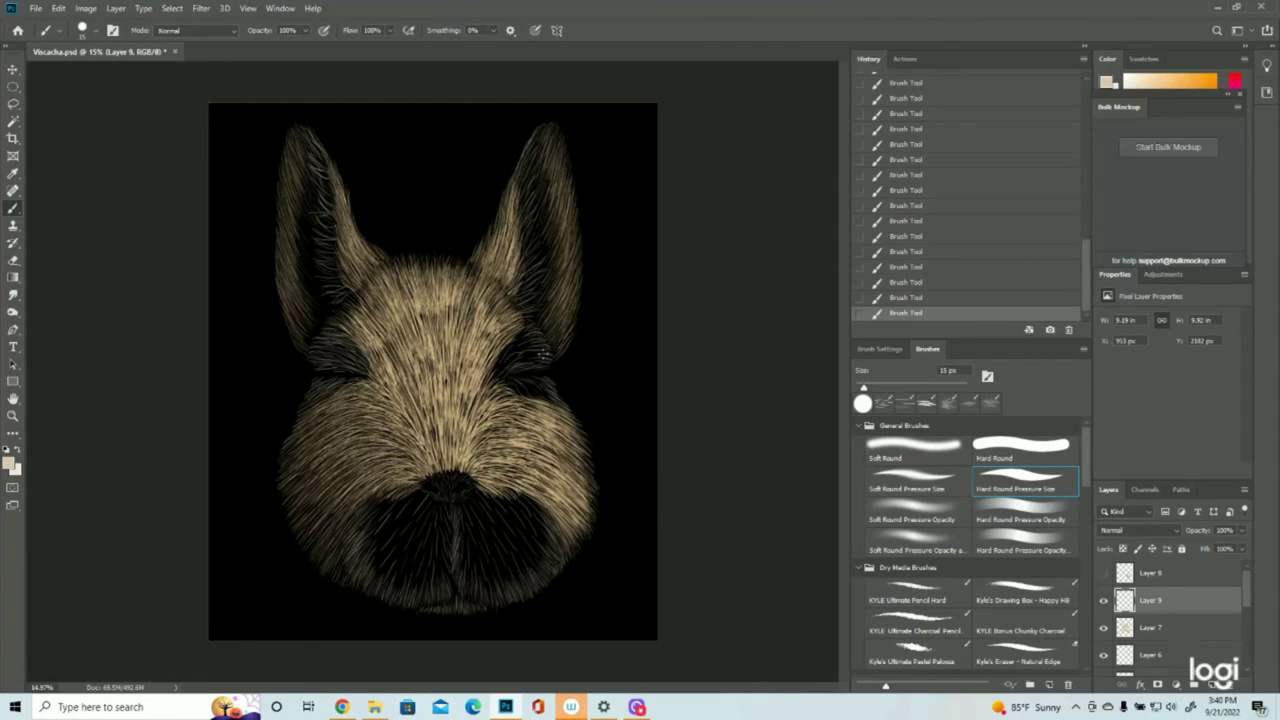
{"action": "left_click_drag", "start_coordinate": [538, 354], "coordinate": [518, 359]}
{"action": "left_click", "coordinate": [912, 252]}
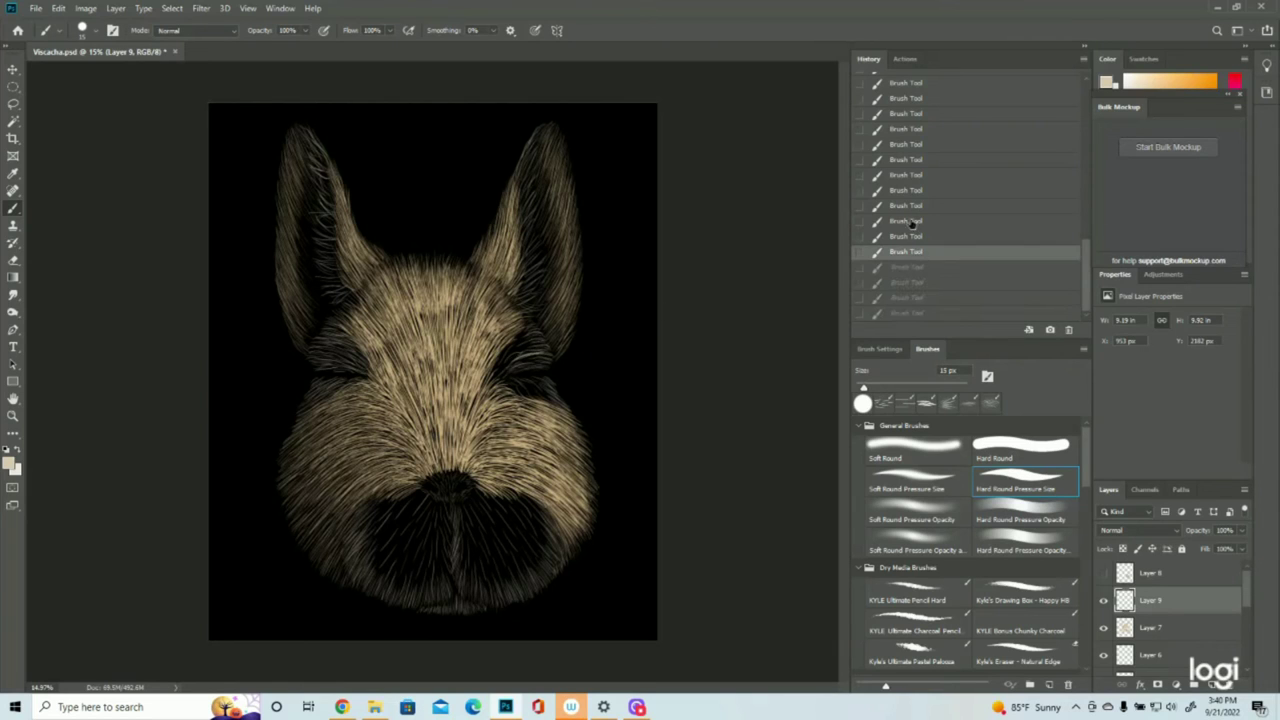
{"action": "left_click", "coordinate": [912, 222]}
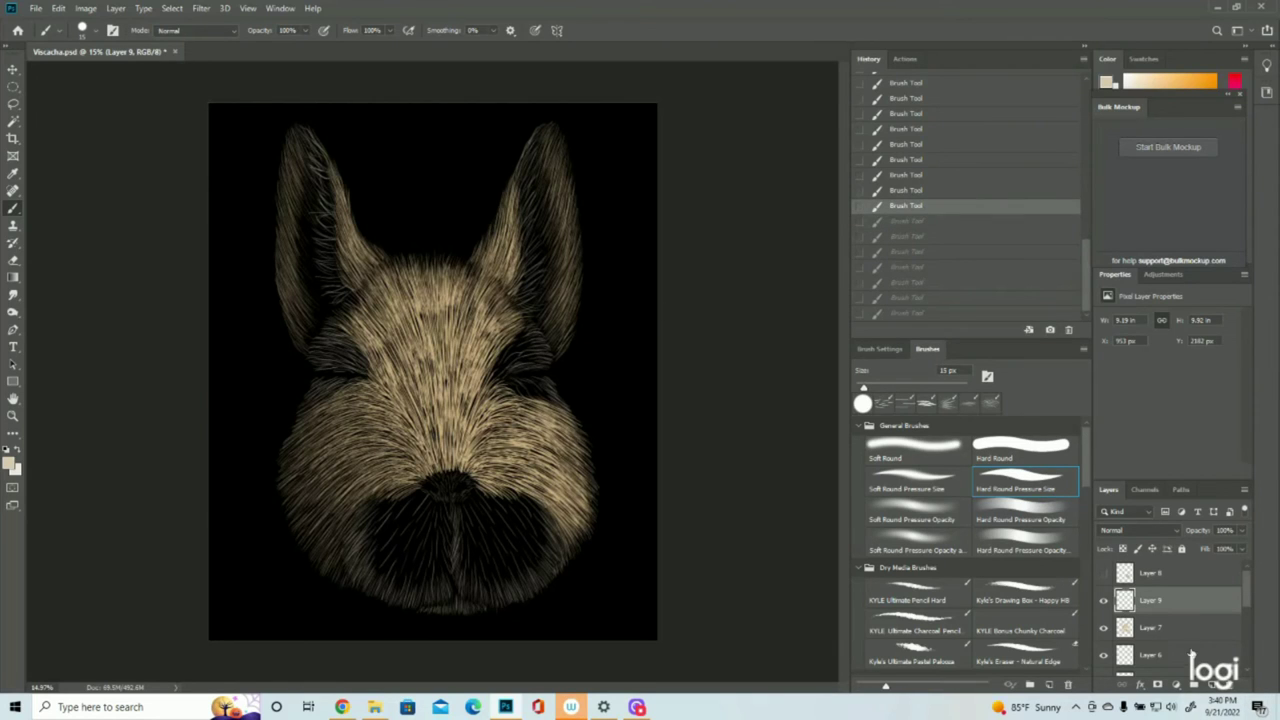
Step: Add a new layer above Layer 9 and paint dense light beige fur strokes over the right-hand eyelid and brow
{"action": "left_click", "coordinate": [1212, 685]}
{"action": "left_click_drag", "start_coordinate": [538, 355], "coordinate": [514, 368]}
{"action": "left_click_drag", "start_coordinate": [540, 360], "coordinate": [512, 370]}
{"action": "left_click_drag", "start_coordinate": [536, 358], "coordinate": [510, 366]}
{"action": "left_click_drag", "start_coordinate": [532, 351], "coordinate": [509, 364]}
{"action": "left_click_drag", "start_coordinate": [530, 350], "coordinate": [511, 364]}
{"action": "left_click_drag", "start_coordinate": [537, 348], "coordinate": [511, 361]}
{"action": "left_click_drag", "start_coordinate": [537, 346], "coordinate": [513, 358]}
{"action": "mouse_move", "coordinate": [537, 343]}
{"action": "left_mouse_down"}
{"action": "mouse_move", "coordinate": [500, 357]}
{"action": "mouse_move", "coordinate": [509, 349]}
{"action": "left_mouse_up"}
{"action": "mouse_move", "coordinate": [503, 363]}
{"action": "left_mouse_down"}
{"action": "mouse_move", "coordinate": [490, 370]}
{"action": "mouse_move", "coordinate": [512, 352]}
{"action": "mouse_move", "coordinate": [522, 361]}
{"action": "mouse_move", "coordinate": [490, 384]}
{"action": "mouse_move", "coordinate": [494, 362]}
{"action": "left_mouse_up"}
{"action": "left_click_drag", "start_coordinate": [524, 324], "coordinate": [500, 338]}
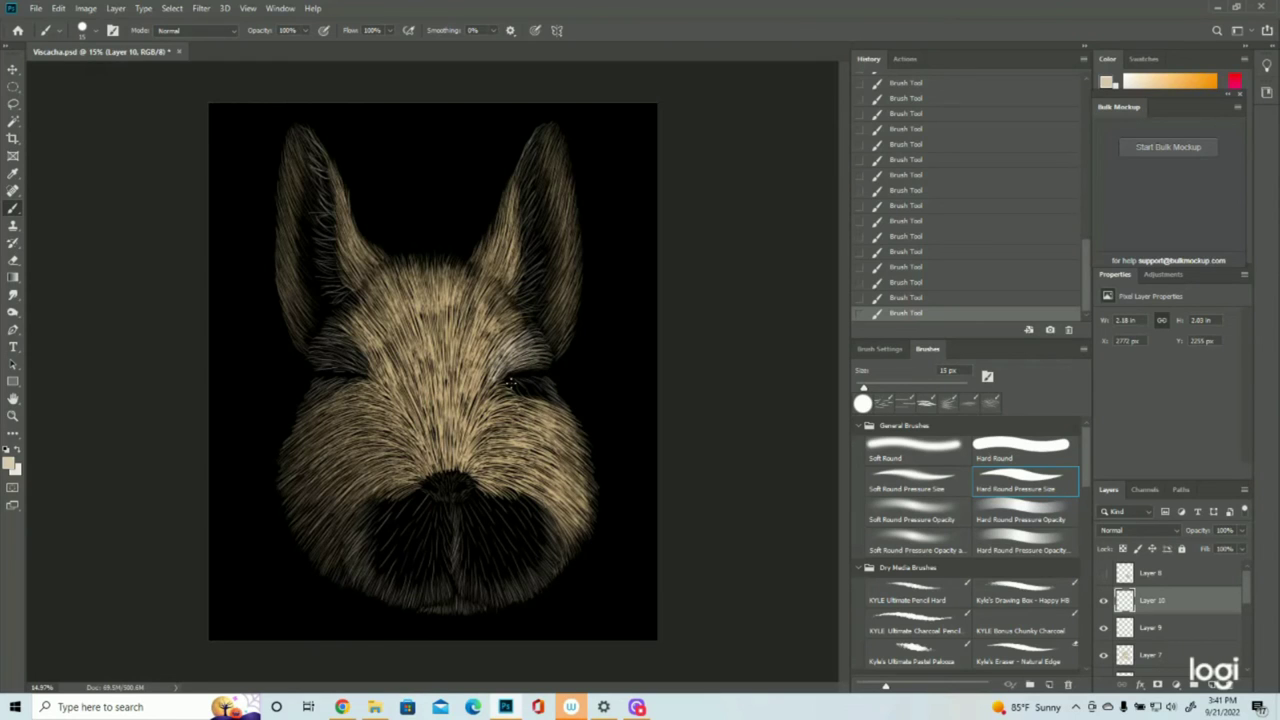
Step: Paint light beige fur strokes beneath the right-hand eye onto the upper cheek and touch up the fur at its inner corner
{"action": "left_click_drag", "start_coordinate": [504, 382], "coordinate": [548, 400]}
{"action": "mouse_move", "coordinate": [532, 380]}
{"action": "left_mouse_down"}
{"action": "mouse_move", "coordinate": [560, 401]}
{"action": "mouse_move", "coordinate": [545, 406]}
{"action": "mouse_move", "coordinate": [516, 376]}
{"action": "left_mouse_up"}
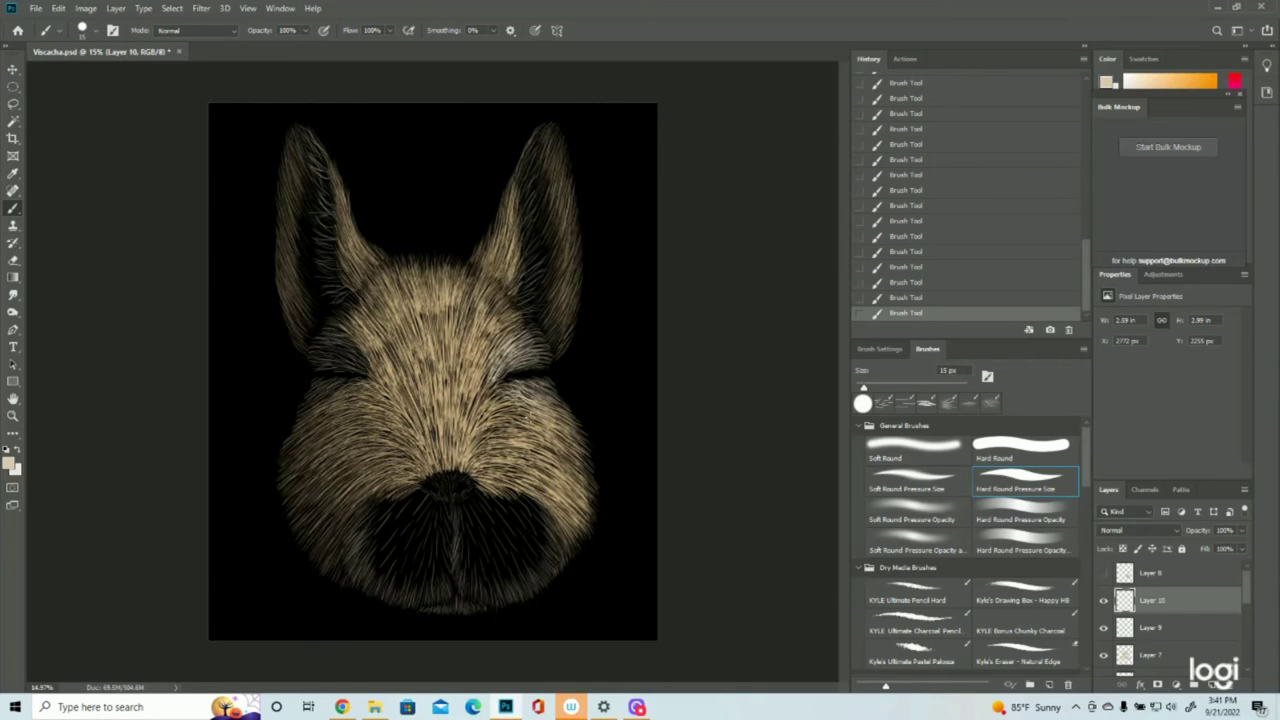
{"action": "left_click_drag", "start_coordinate": [541, 406], "coordinate": [563, 415]}
{"action": "left_click_drag", "start_coordinate": [508, 343], "coordinate": [519, 328]}
{"action": "mouse_move", "coordinate": [483, 384]}
{"action": "left_mouse_down"}
{"action": "mouse_move", "coordinate": [488, 368]}
{"action": "mouse_move", "coordinate": [491, 401]}
{"action": "left_mouse_up"}
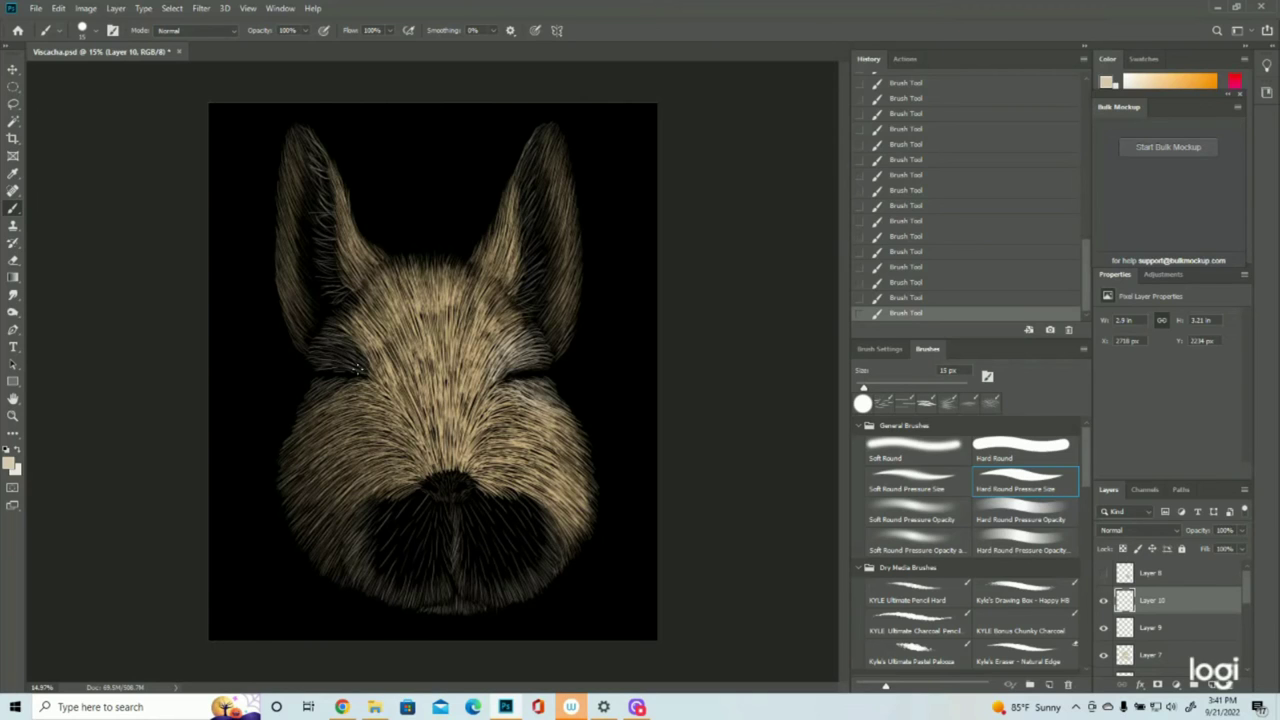
Step: Paint matching light beige fur strokes on the left-hand eyelid and brow and beneath the left-hand eye
{"action": "mouse_move", "coordinate": [366, 370]}
{"action": "left_mouse_down"}
{"action": "mouse_move", "coordinate": [326, 322]}
{"action": "mouse_move", "coordinate": [338, 343]}
{"action": "left_mouse_up"}
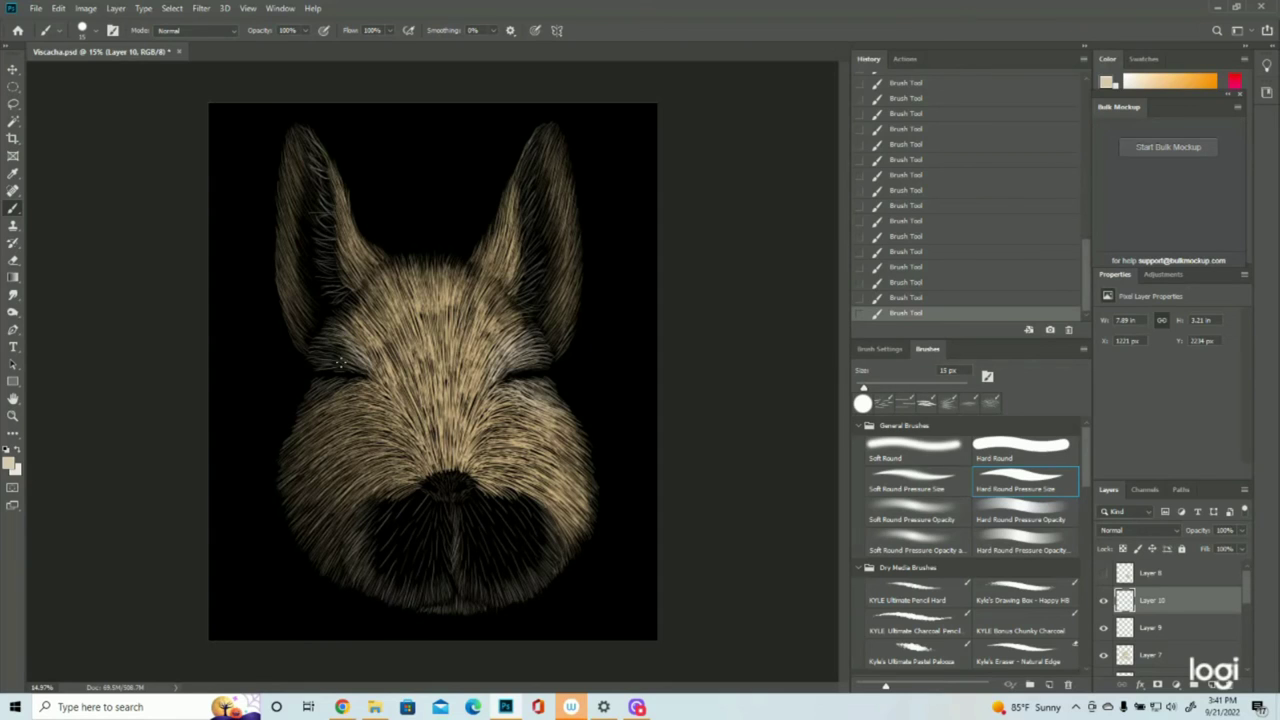
{"action": "mouse_move", "coordinate": [358, 358]}
{"action": "left_mouse_down"}
{"action": "mouse_move", "coordinate": [336, 349]}
{"action": "mouse_move", "coordinate": [347, 341]}
{"action": "mouse_move", "coordinate": [324, 349]}
{"action": "left_mouse_up"}
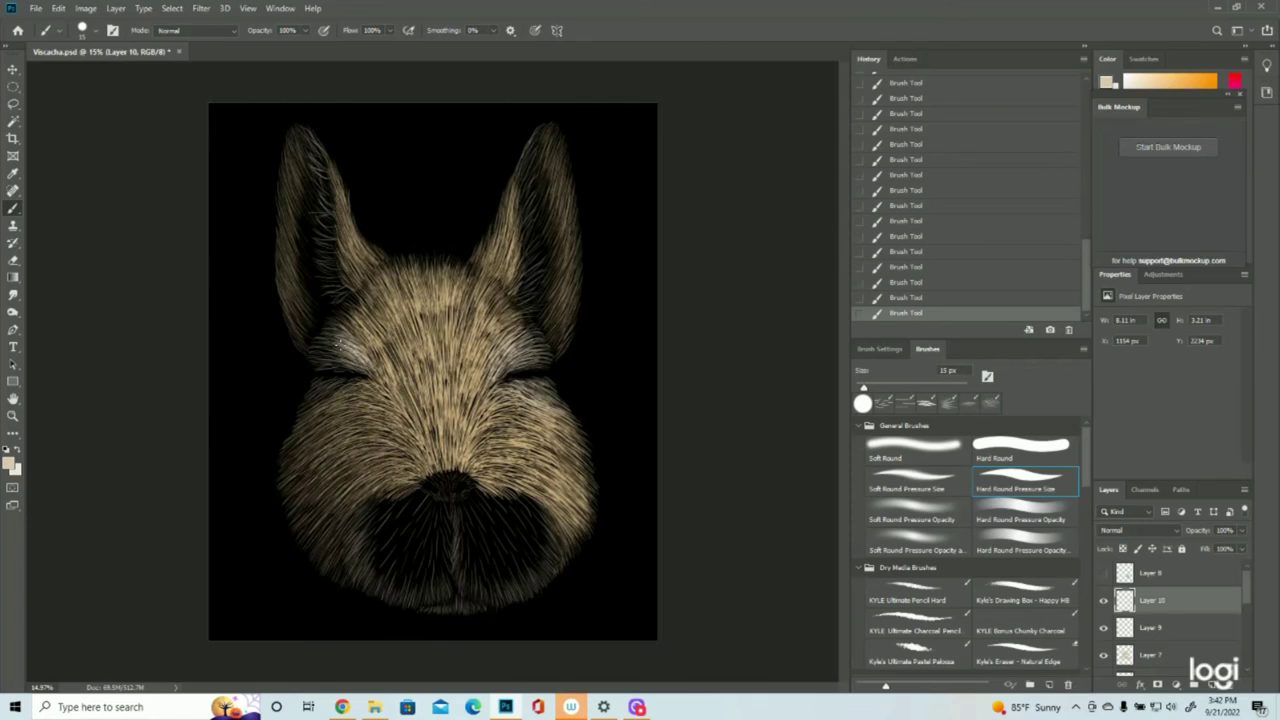
{"action": "mouse_move", "coordinate": [374, 356]}
{"action": "left_mouse_down"}
{"action": "mouse_move", "coordinate": [358, 342]}
{"action": "mouse_move", "coordinate": [376, 338]}
{"action": "left_mouse_up"}
{"action": "left_click_drag", "start_coordinate": [368, 346], "coordinate": [356, 334]}
{"action": "mouse_move", "coordinate": [360, 386]}
{"action": "left_mouse_down"}
{"action": "mouse_move", "coordinate": [326, 381]}
{"action": "mouse_move", "coordinate": [309, 398]}
{"action": "mouse_move", "coordinate": [338, 392]}
{"action": "left_mouse_up"}
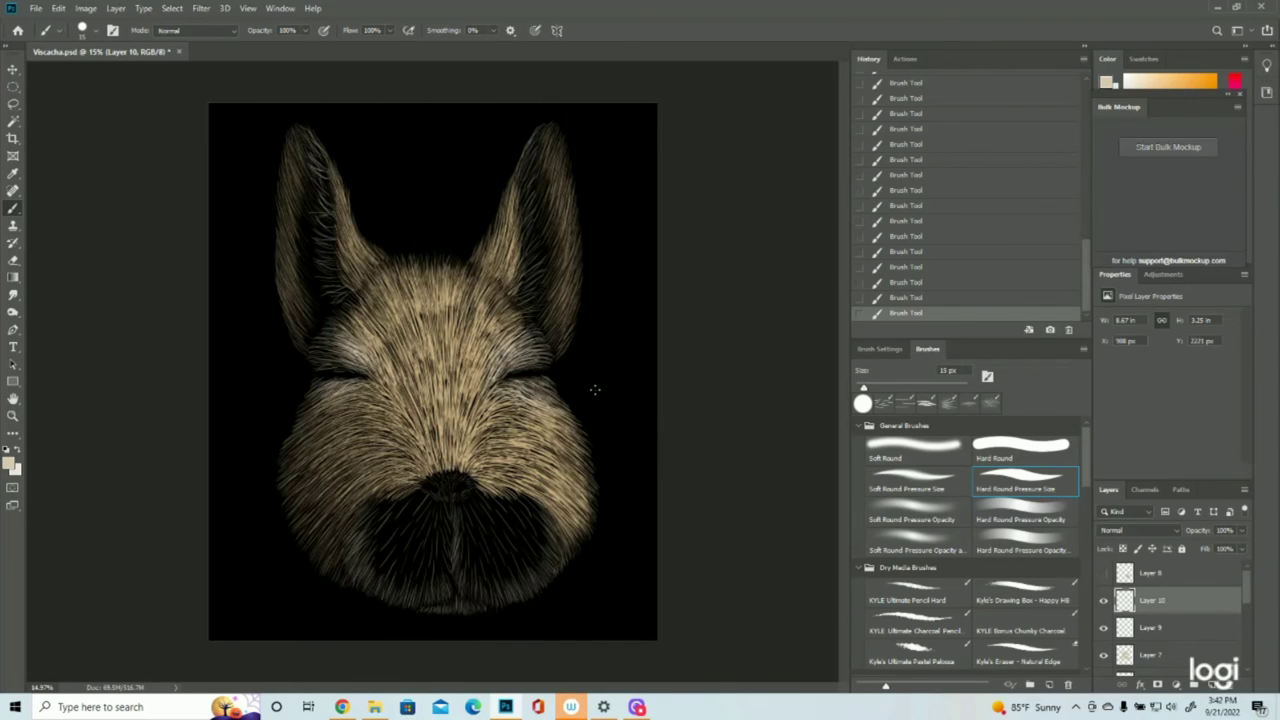
Step: Cover the left-hand half of the muzzle with dense light beige fur strokes on Layer 10, fanning down from the nose
{"action": "left_click_drag", "start_coordinate": [450, 578], "coordinate": [463, 609]}
{"action": "mouse_move", "coordinate": [438, 564]}
{"action": "left_mouse_down"}
{"action": "mouse_move", "coordinate": [418, 595]}
{"action": "mouse_move", "coordinate": [425, 549]}
{"action": "mouse_move", "coordinate": [424, 604]}
{"action": "left_mouse_up"}
{"action": "mouse_move", "coordinate": [428, 550]}
{"action": "left_mouse_down"}
{"action": "mouse_move", "coordinate": [438, 588]}
{"action": "mouse_move", "coordinate": [454, 592]}
{"action": "mouse_move", "coordinate": [440, 500]}
{"action": "mouse_move", "coordinate": [452, 528]}
{"action": "mouse_move", "coordinate": [444, 517]}
{"action": "mouse_move", "coordinate": [416, 567]}
{"action": "left_mouse_up"}
{"action": "mouse_move", "coordinate": [437, 505]}
{"action": "left_mouse_down"}
{"action": "mouse_move", "coordinate": [436, 541]}
{"action": "mouse_move", "coordinate": [396, 568]}
{"action": "left_mouse_up"}
{"action": "left_click_drag", "start_coordinate": [420, 526], "coordinate": [394, 566]}
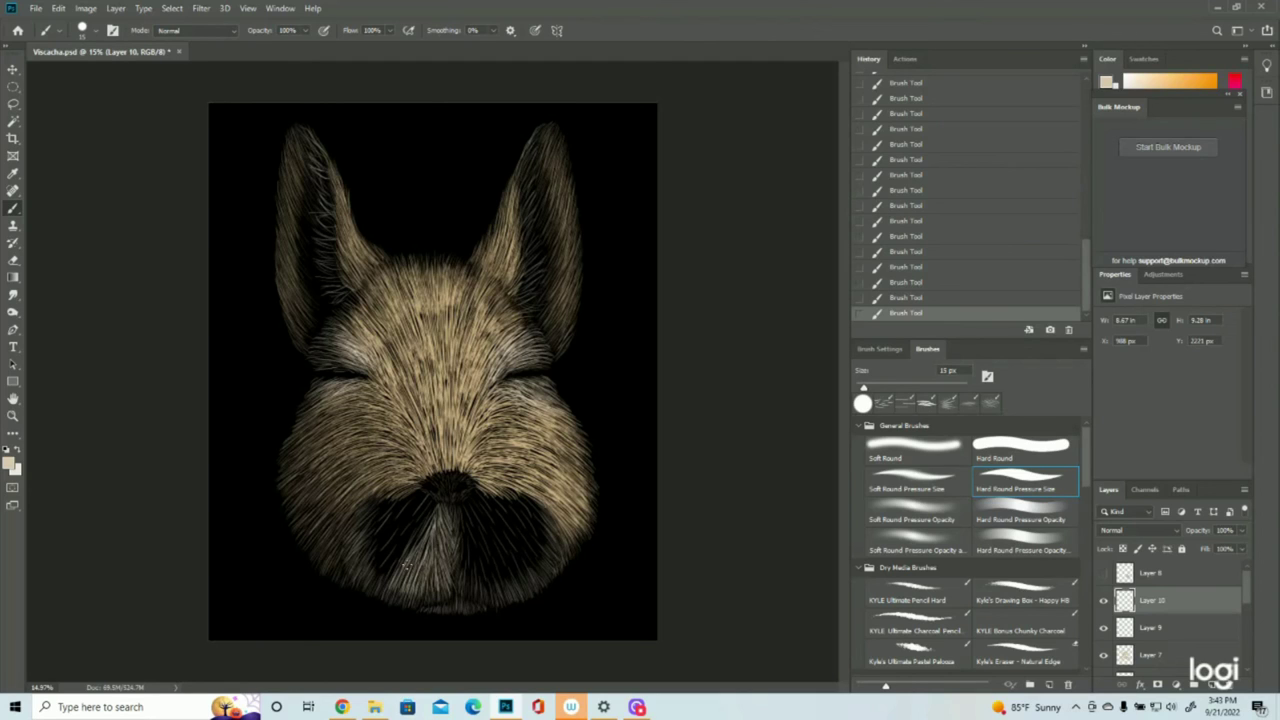
{"action": "left_click_drag", "start_coordinate": [436, 500], "coordinate": [376, 534]}
{"action": "mouse_move", "coordinate": [426, 514]}
{"action": "left_mouse_down"}
{"action": "mouse_move", "coordinate": [392, 580]}
{"action": "mouse_move", "coordinate": [372, 574]}
{"action": "left_mouse_up"}
{"action": "mouse_move", "coordinate": [424, 498]}
{"action": "left_mouse_down"}
{"action": "mouse_move", "coordinate": [384, 576]}
{"action": "mouse_move", "coordinate": [370, 562]}
{"action": "left_mouse_up"}
{"action": "mouse_move", "coordinate": [438, 510]}
{"action": "left_mouse_down"}
{"action": "mouse_move", "coordinate": [422, 578]}
{"action": "mouse_move", "coordinate": [386, 590]}
{"action": "left_mouse_up"}
{"action": "left_click_drag", "start_coordinate": [424, 560], "coordinate": [402, 602]}
{"action": "left_click_drag", "start_coordinate": [418, 486], "coordinate": [370, 520]}
Step: Cover the right-hand half of the muzzle with dense light beige fur strokes fanning down from the nose, and save the document
{"action": "left_click_drag", "start_coordinate": [516, 530], "coordinate": [545, 570]}
{"action": "left_click_drag", "start_coordinate": [516, 498], "coordinate": [554, 558]}
{"action": "left_click_drag", "start_coordinate": [500, 490], "coordinate": [546, 560]}
{"action": "left_click_drag", "start_coordinate": [460, 506], "coordinate": [470, 588]}
{"action": "mouse_move", "coordinate": [478, 496]}
{"action": "left_mouse_down"}
{"action": "mouse_move", "coordinate": [538, 576]}
{"action": "mouse_move", "coordinate": [518, 586]}
{"action": "left_mouse_up"}
{"action": "left_click_drag", "start_coordinate": [470, 516], "coordinate": [502, 596]}
{"action": "left_click_drag", "start_coordinate": [478, 494], "coordinate": [534, 574]}
{"action": "left_click_drag", "start_coordinate": [468, 490], "coordinate": [498, 594]}
{"action": "left_click_drag", "start_coordinate": [492, 538], "coordinate": [514, 588]}
{"action": "key", "text": "ctrl+s"}
Step: Thicken the upper part of the muzzle's right-hand half, beneath the cheek, with more light beige fur strokes
{"action": "mouse_move", "coordinate": [486, 514]}
{"action": "left_mouse_down"}
{"action": "mouse_move", "coordinate": [526, 566]}
{"action": "mouse_move", "coordinate": [520, 552]}
{"action": "left_mouse_up"}
{"action": "mouse_move", "coordinate": [490, 504]}
{"action": "left_mouse_down"}
{"action": "mouse_move", "coordinate": [528, 556]}
{"action": "mouse_move", "coordinate": [536, 548]}
{"action": "left_mouse_up"}
{"action": "left_click_drag", "start_coordinate": [500, 500], "coordinate": [540, 536]}
{"action": "left_click_drag", "start_coordinate": [504, 498], "coordinate": [544, 530]}
{"action": "left_click_drag", "start_coordinate": [514, 500], "coordinate": [538, 522]}
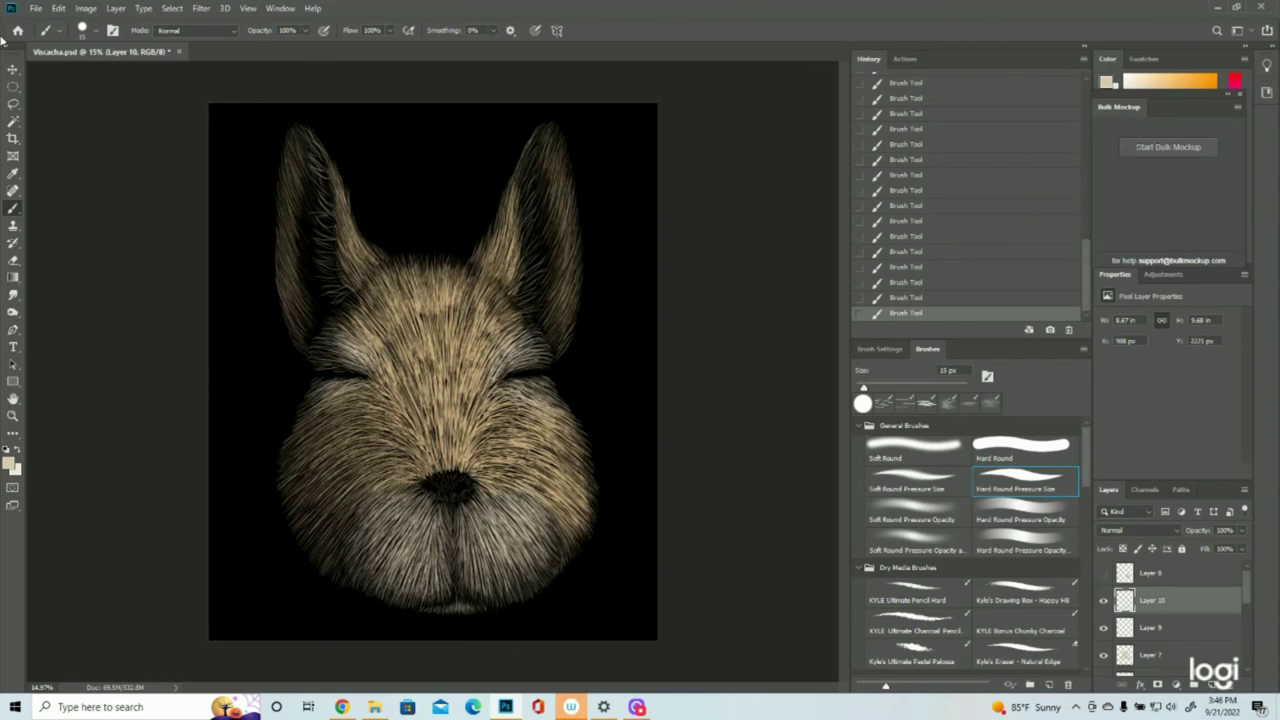
Step: Save the document and add short light beige fur strokes along the upper edge of the muzzle on both sides of the nose
{"action": "left_click", "coordinate": [35, 8]}
{"action": "left_click", "coordinate": [46, 144]}
{"action": "left_click_drag", "start_coordinate": [484, 484], "coordinate": [502, 474]}
{"action": "left_click_drag", "start_coordinate": [486, 485], "coordinate": [512, 472]}
{"action": "left_click_drag", "start_coordinate": [489, 487], "coordinate": [516, 478]}
{"action": "left_click_drag", "start_coordinate": [538, 481], "coordinate": [553, 489]}
{"action": "mouse_move", "coordinate": [532, 480]}
{"action": "left_mouse_down"}
{"action": "mouse_move", "coordinate": [547, 488]}
{"action": "mouse_move", "coordinate": [524, 480]}
{"action": "left_mouse_up"}
{"action": "left_click_drag", "start_coordinate": [410, 474], "coordinate": [375, 478]}
{"action": "mouse_move", "coordinate": [387, 472]}
{"action": "left_mouse_down"}
{"action": "mouse_move", "coordinate": [371, 479]}
{"action": "mouse_move", "coordinate": [386, 488]}
{"action": "left_mouse_up"}
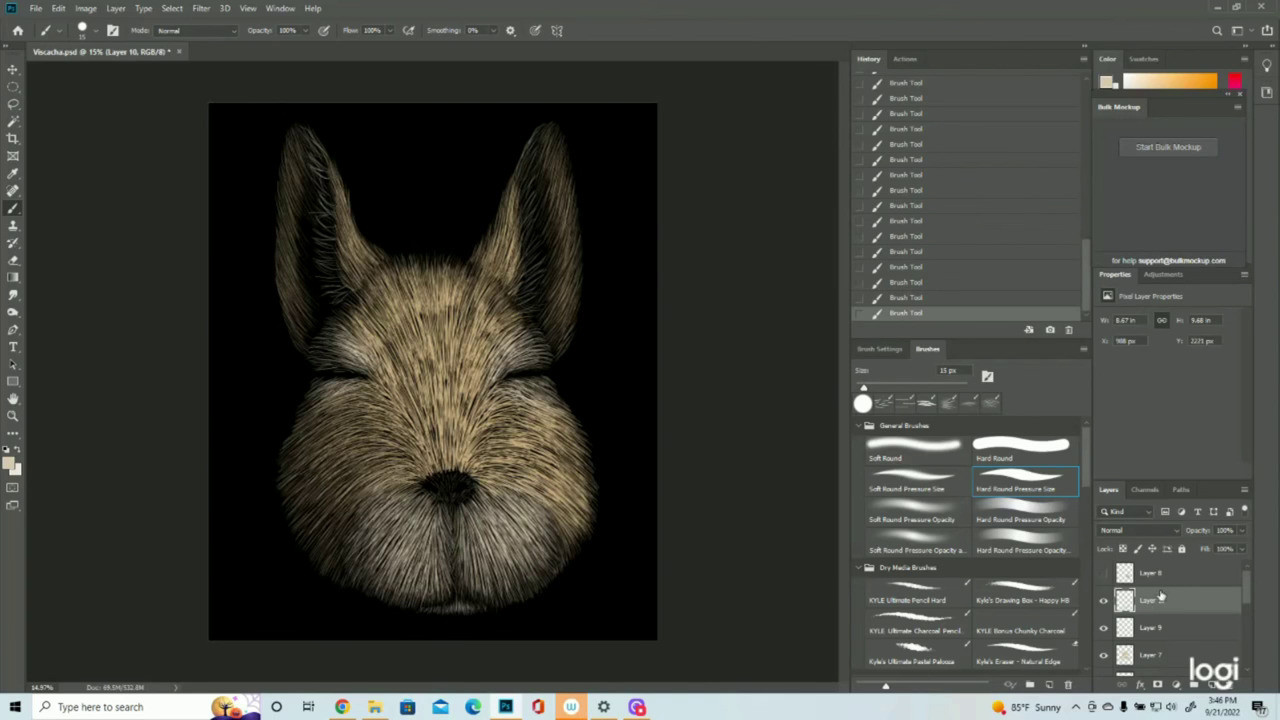
Step: Add a new layer and set the brush colour to the darker tan sampled from the swatch marks on Layer 2 copy, leaving that layer hidden
{"action": "left_click", "coordinate": [1211, 685]}
{"action": "scroll", "coordinate": [1203, 616], "scroll_direction": "down", "scroll_amount": 3}
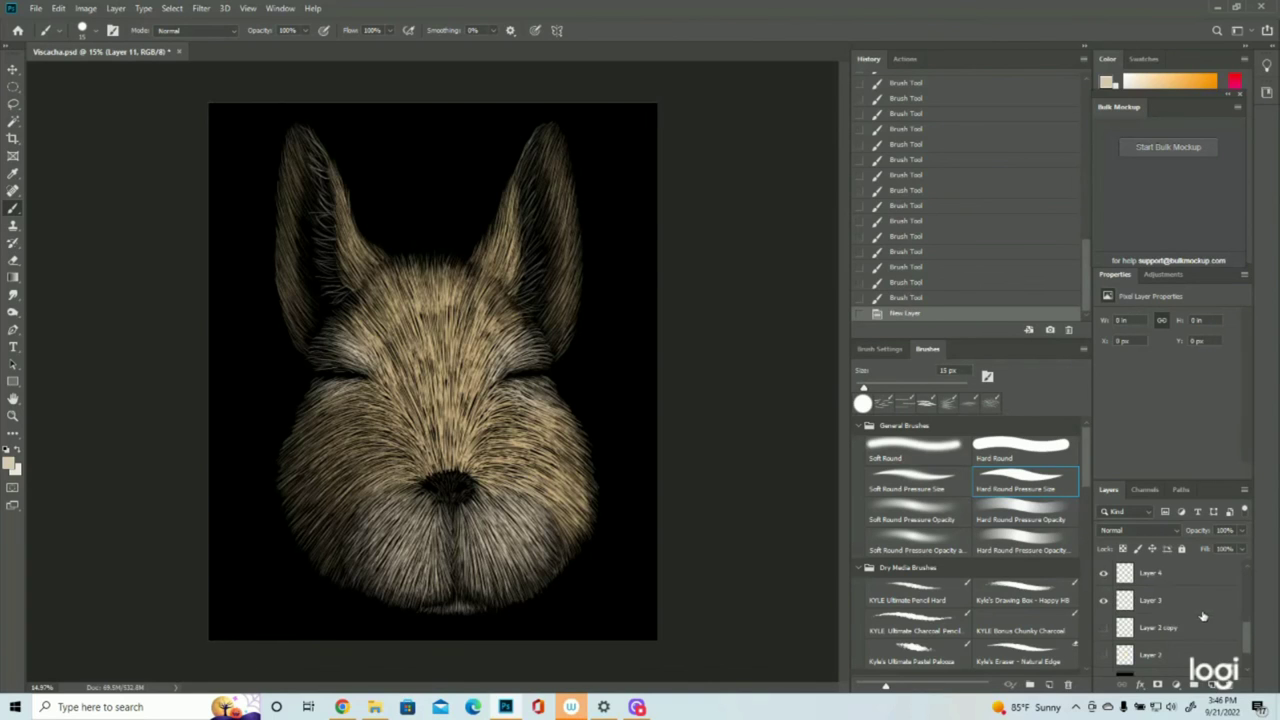
{"action": "left_click", "coordinate": [1104, 627]}
{"action": "left_click", "coordinate": [13, 461]}
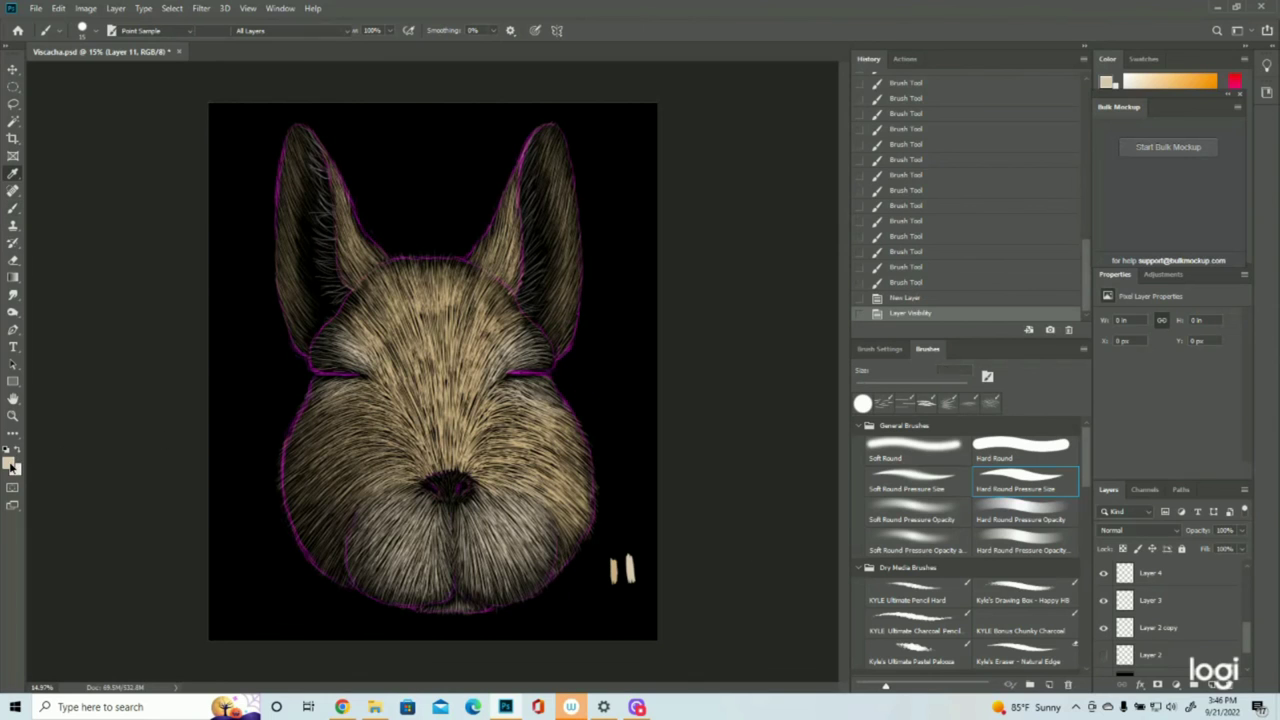
{"action": "left_click", "coordinate": [618, 566]}
{"action": "left_click", "coordinate": [1215, 281]}
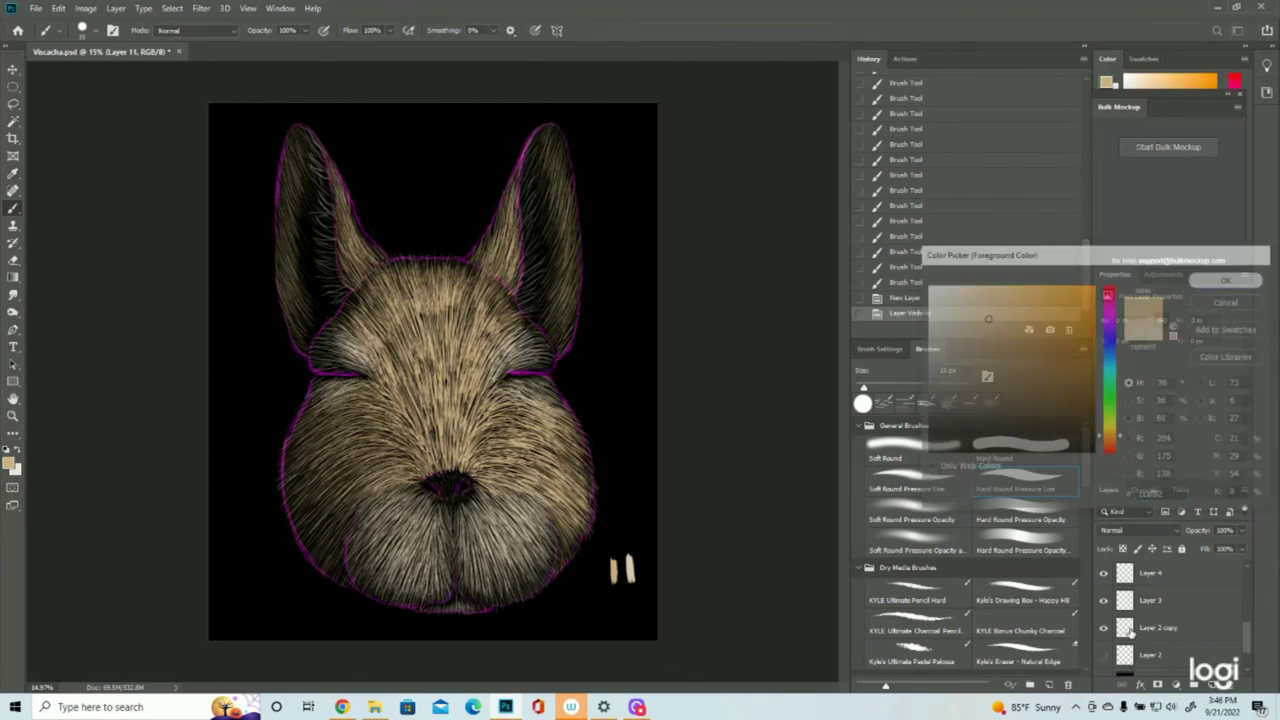
{"action": "left_click", "coordinate": [1104, 627]}
{"action": "scroll", "coordinate": [1175, 610], "scroll_direction": "up", "scroll_amount": 3}
{"action": "key", "text": "b"}
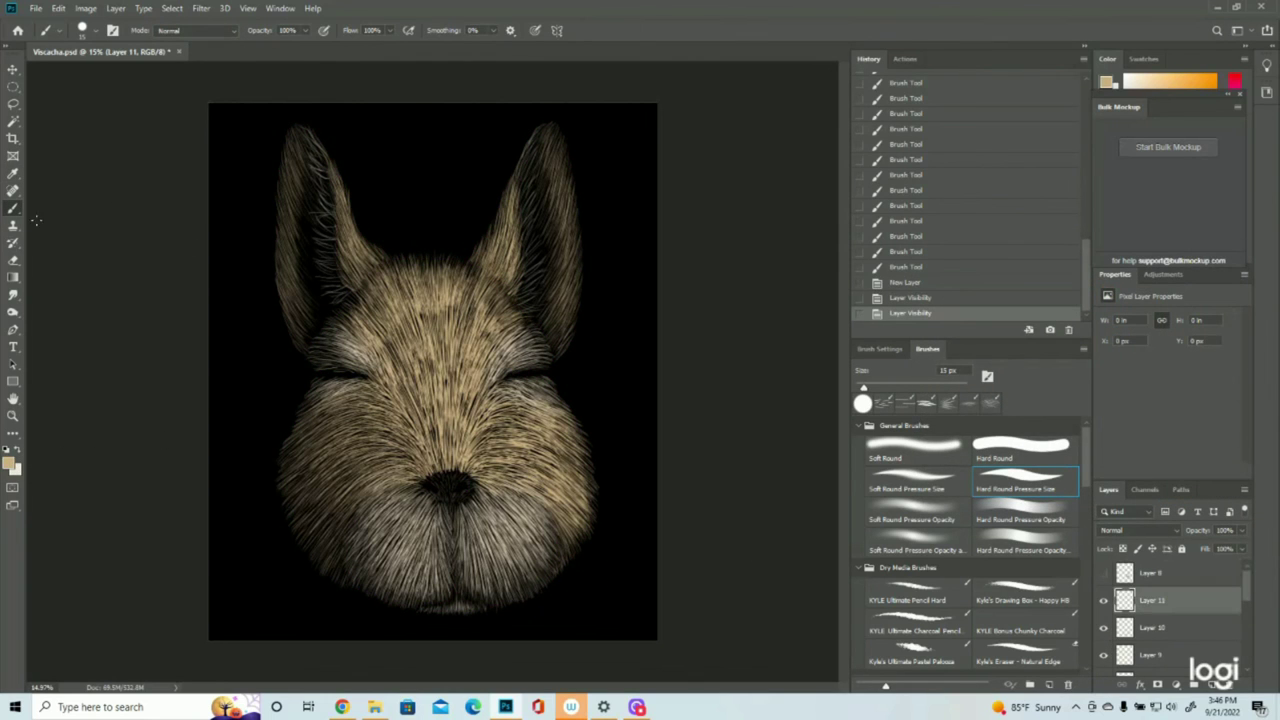
Step: Paint tan fur strokes on the new layer from the base of the left-hand ear up its outer edge
{"action": "left_click_drag", "start_coordinate": [305, 337], "coordinate": [313, 345]}
{"action": "left_click_drag", "start_coordinate": [304, 337], "coordinate": [309, 343]}
{"action": "left_click_drag", "start_coordinate": [302, 335], "coordinate": [299, 321]}
{"action": "left_click_drag", "start_coordinate": [306, 338], "coordinate": [299, 322]}
{"action": "left_click_drag", "start_coordinate": [305, 337], "coordinate": [298, 322]}
{"action": "left_click_drag", "start_coordinate": [305, 339], "coordinate": [300, 322]}
{"action": "mouse_move", "coordinate": [304, 337]}
{"action": "left_mouse_down"}
{"action": "mouse_move", "coordinate": [300, 305]}
{"action": "mouse_move", "coordinate": [325, 311]}
{"action": "mouse_move", "coordinate": [286, 282]}
{"action": "mouse_move", "coordinate": [318, 298]}
{"action": "mouse_move", "coordinate": [295, 277]}
{"action": "left_mouse_up"}
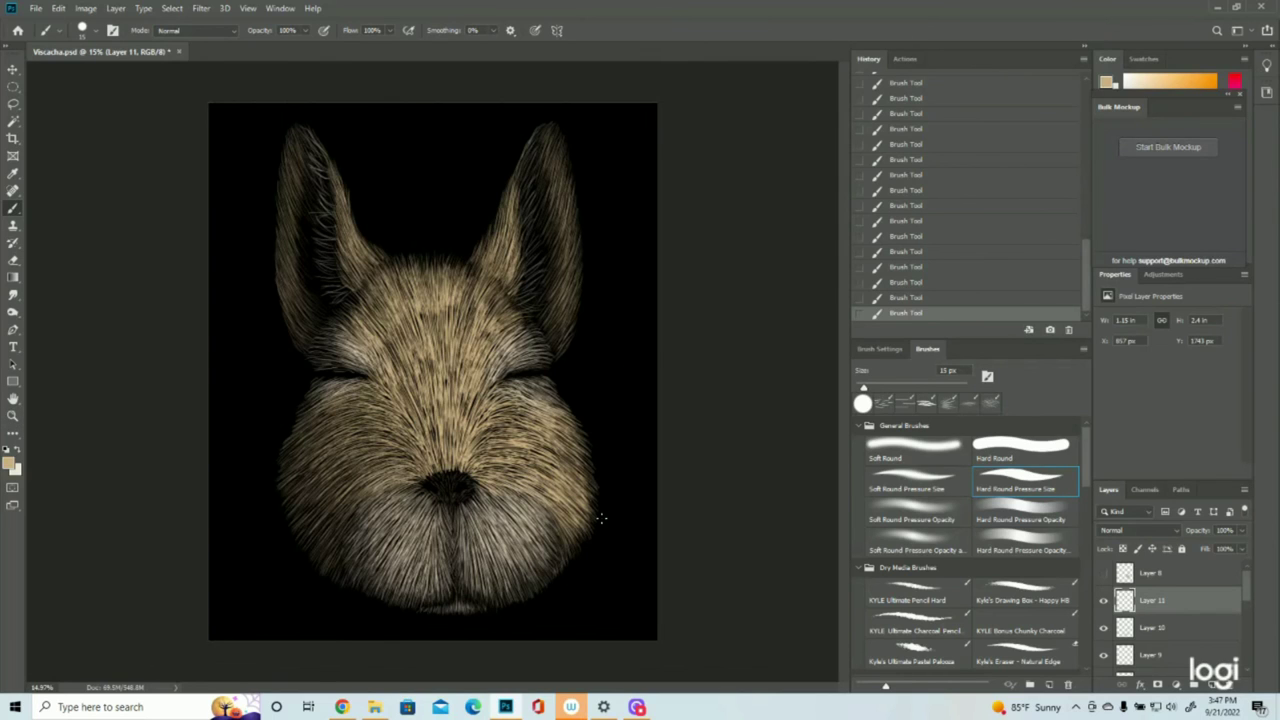
Step: Paint short tan fur strokes over the dark nose, leaving the two nostrils black
{"action": "left_click_drag", "start_coordinate": [422, 490], "coordinate": [460, 481]}
{"action": "left_click_drag", "start_coordinate": [447, 470], "coordinate": [446, 483]}
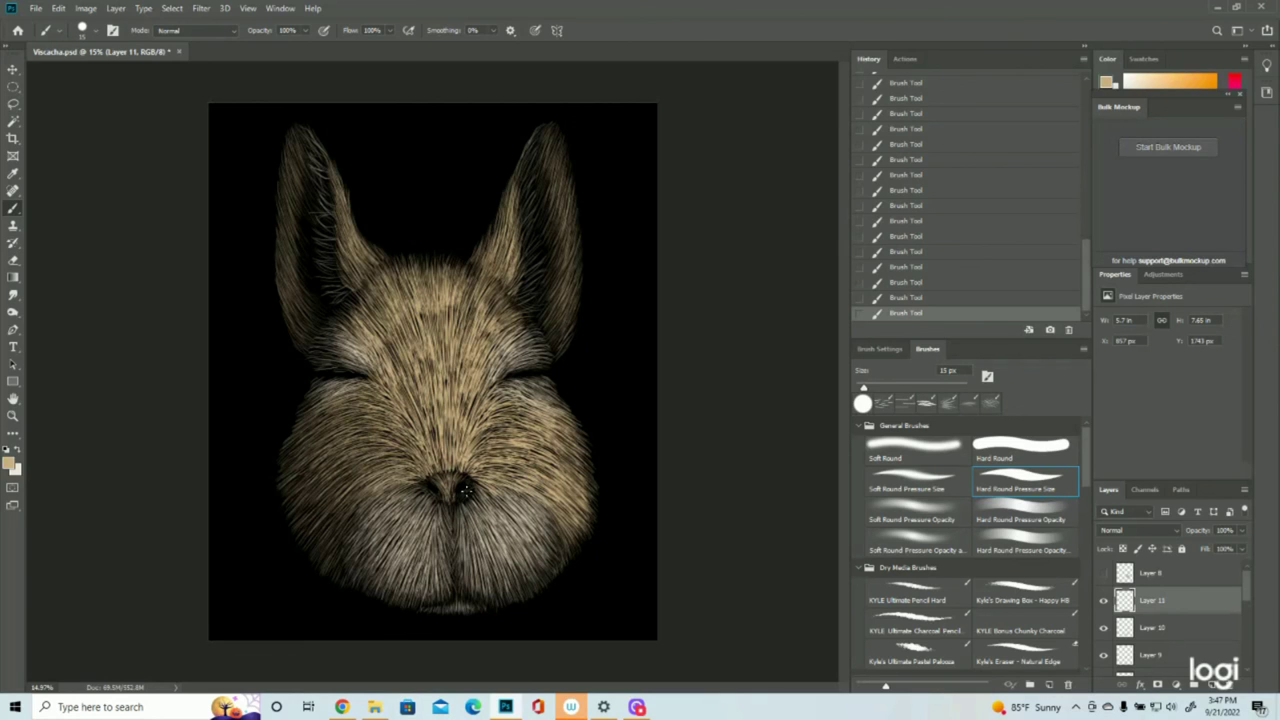
{"action": "left_click_drag", "start_coordinate": [467, 490], "coordinate": [463, 496]}
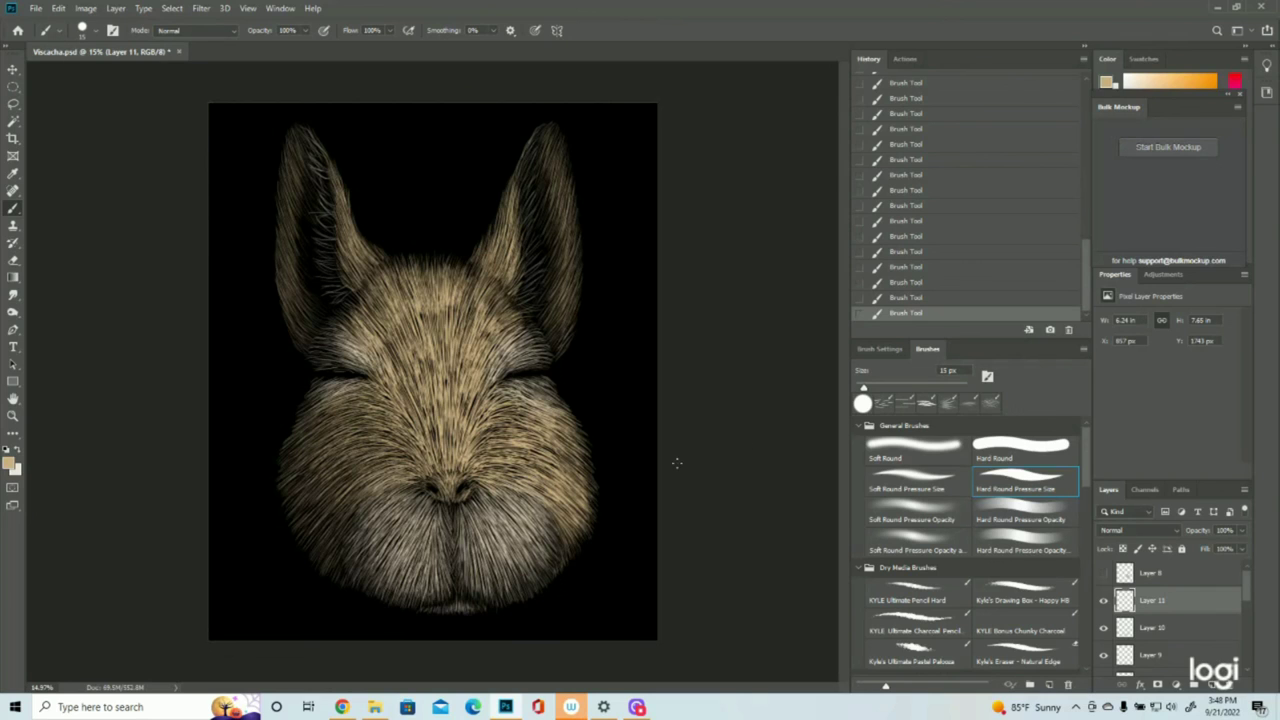
Step: On another new layer, paint off-white fur strokes inside the lower and middle part of the right-hand ear
{"action": "left_click", "coordinate": [1211, 686]}
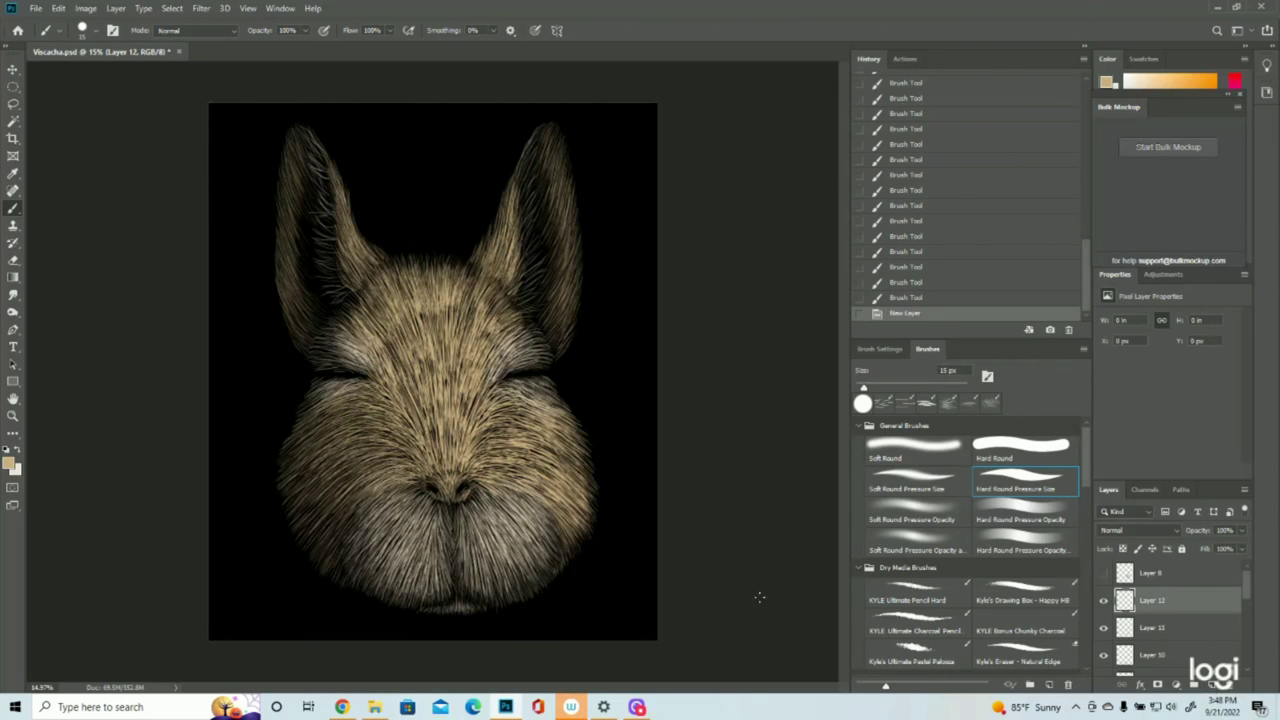
{"action": "left_click", "coordinate": [11, 462]}
{"action": "left_click", "coordinate": [1228, 279]}
{"action": "left_click_drag", "start_coordinate": [545, 249], "coordinate": [528, 272]}
{"action": "left_click_drag", "start_coordinate": [534, 261], "coordinate": [528, 277]}
{"action": "left_click_drag", "start_coordinate": [547, 262], "coordinate": [530, 278]}
{"action": "left_click_drag", "start_coordinate": [549, 263], "coordinate": [535, 279]}
{"action": "left_click_drag", "start_coordinate": [551, 265], "coordinate": [539, 282]}
{"action": "left_click_drag", "start_coordinate": [552, 269], "coordinate": [528, 290]}
{"action": "left_click_drag", "start_coordinate": [545, 283], "coordinate": [522, 298]}
{"action": "left_click_drag", "start_coordinate": [542, 292], "coordinate": [519, 304]}
{"action": "left_click_drag", "start_coordinate": [544, 299], "coordinate": [523, 309]}
{"action": "left_click_drag", "start_coordinate": [544, 307], "coordinate": [524, 306]}
{"action": "left_click_drag", "start_coordinate": [543, 240], "coordinate": [533, 262]}
{"action": "mouse_move", "coordinate": [546, 250]}
{"action": "left_mouse_down"}
{"action": "mouse_move", "coordinate": [530, 267]}
{"action": "mouse_move", "coordinate": [533, 227]}
{"action": "mouse_move", "coordinate": [526, 236]}
{"action": "left_mouse_up"}
{"action": "left_click_drag", "start_coordinate": [539, 203], "coordinate": [525, 219]}
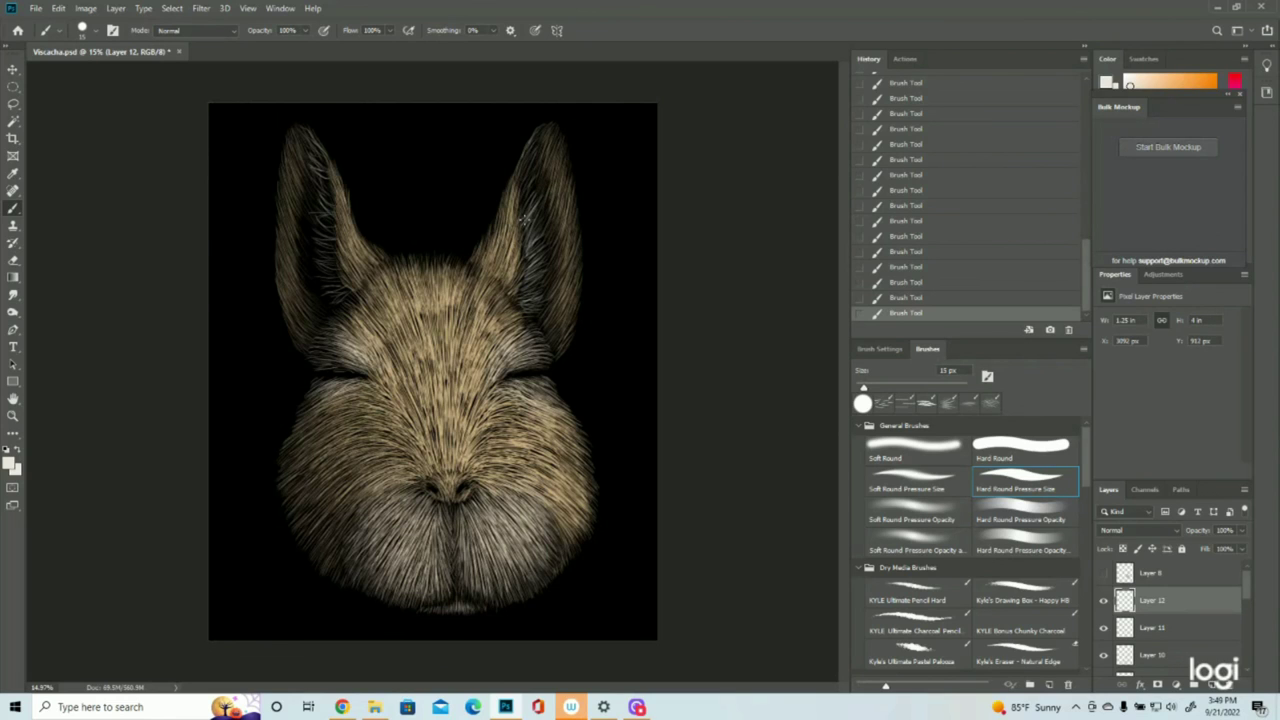
Step: Extend the off-white fur strokes up to the right-hand ear's tip and paint matching strokes along the inside of the left-hand ear
{"action": "left_click", "coordinate": [1104, 600]}
{"action": "left_click", "coordinate": [1104, 600]}
{"action": "left_click_drag", "start_coordinate": [538, 180], "coordinate": [522, 210]}
{"action": "left_click_drag", "start_coordinate": [533, 187], "coordinate": [520, 206]}
{"action": "left_click_drag", "start_coordinate": [531, 184], "coordinate": [519, 201]}
{"action": "left_click_drag", "start_coordinate": [530, 182], "coordinate": [518, 195]}
{"action": "left_click_drag", "start_coordinate": [530, 175], "coordinate": [519, 187]}
{"action": "left_click_drag", "start_coordinate": [531, 165], "coordinate": [521, 176]}
{"action": "left_click_drag", "start_coordinate": [533, 155], "coordinate": [525, 163]}
{"action": "left_click_drag", "start_coordinate": [536, 144], "coordinate": [523, 170]}
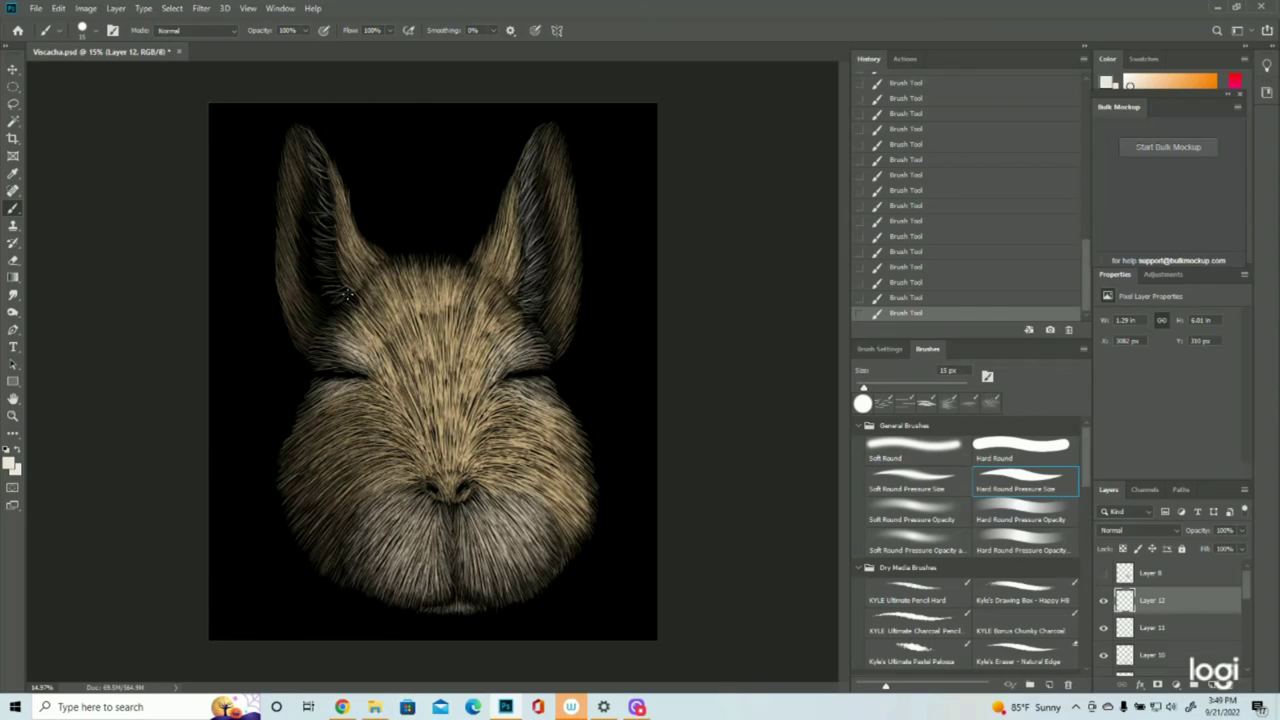
{"action": "mouse_move", "coordinate": [348, 294]}
{"action": "left_mouse_down"}
{"action": "mouse_move", "coordinate": [313, 259]}
{"action": "mouse_move", "coordinate": [338, 263]}
{"action": "mouse_move", "coordinate": [308, 230]}
{"action": "mouse_move", "coordinate": [327, 218]}
{"action": "mouse_move", "coordinate": [312, 208]}
{"action": "mouse_move", "coordinate": [337, 211]}
{"action": "mouse_move", "coordinate": [317, 203]}
{"action": "mouse_move", "coordinate": [324, 165]}
{"action": "mouse_move", "coordinate": [305, 134]}
{"action": "left_mouse_up"}
{"action": "mouse_move", "coordinate": [334, 252]}
{"action": "left_mouse_down"}
{"action": "mouse_move", "coordinate": [308, 250]}
{"action": "mouse_move", "coordinate": [322, 294]}
{"action": "mouse_move", "coordinate": [337, 293]}
{"action": "left_mouse_up"}
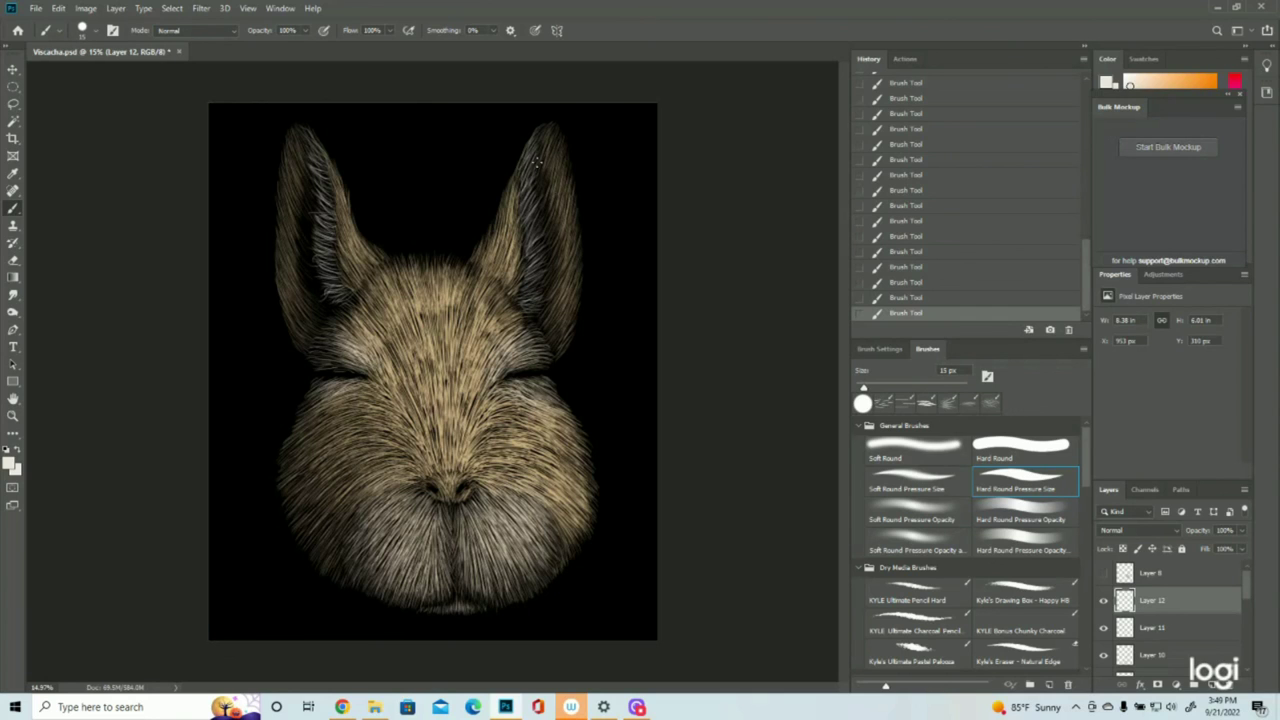
Step: On a further new layer, thicken the inner fur of both ears with a second coat of off-white strokes from tip to base
{"action": "left_click", "coordinate": [1211, 685]}
{"action": "left_click_drag", "start_coordinate": [535, 150], "coordinate": [529, 164]}
{"action": "left_click_drag", "start_coordinate": [535, 154], "coordinate": [527, 172]}
{"action": "left_click_drag", "start_coordinate": [534, 162], "coordinate": [527, 179]}
{"action": "left_click_drag", "start_coordinate": [534, 169], "coordinate": [527, 183]}
{"action": "left_click_drag", "start_coordinate": [535, 173], "coordinate": [528, 200]}
{"action": "left_click_drag", "start_coordinate": [538, 190], "coordinate": [526, 213]}
{"action": "left_click_drag", "start_coordinate": [540, 203], "coordinate": [525, 226]}
{"action": "left_click_drag", "start_coordinate": [541, 216], "coordinate": [526, 240]}
{"action": "mouse_move", "coordinate": [542, 229]}
{"action": "left_mouse_down"}
{"action": "mouse_move", "coordinate": [527, 247]}
{"action": "mouse_move", "coordinate": [540, 258]}
{"action": "mouse_move", "coordinate": [526, 315]}
{"action": "left_mouse_up"}
{"action": "mouse_move", "coordinate": [535, 286]}
{"action": "left_mouse_down"}
{"action": "mouse_move", "coordinate": [521, 301]}
{"action": "mouse_move", "coordinate": [526, 287]}
{"action": "left_mouse_up"}
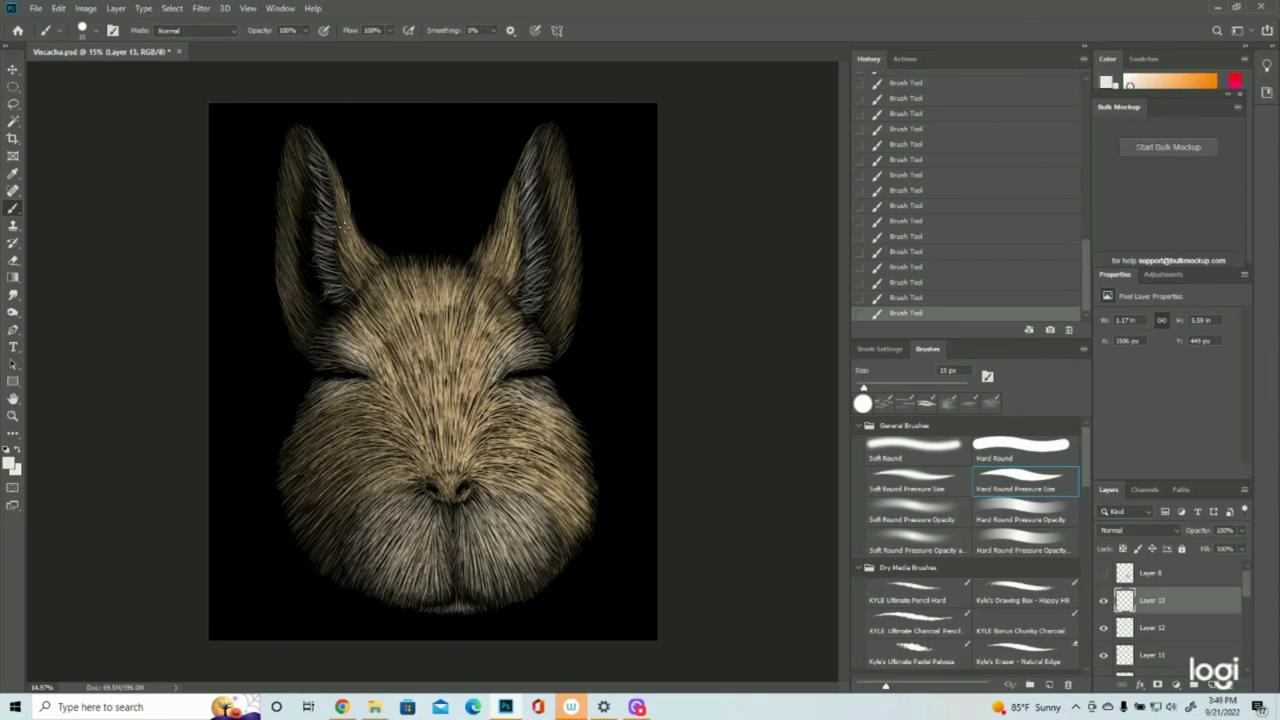
{"action": "mouse_move", "coordinate": [344, 295]}
{"action": "left_mouse_down"}
{"action": "mouse_move", "coordinate": [331, 302]}
{"action": "mouse_move", "coordinate": [318, 262]}
{"action": "mouse_move", "coordinate": [316, 179]}
{"action": "left_mouse_up"}
{"action": "left_click_drag", "start_coordinate": [321, 157], "coordinate": [310, 140]}
Step: On a new layer, paint long curved off-white whiskers fanning out past the right-hand cheek, reverting the strokes after the first whisker before continuing
{"action": "left_click", "coordinate": [1211, 686]}
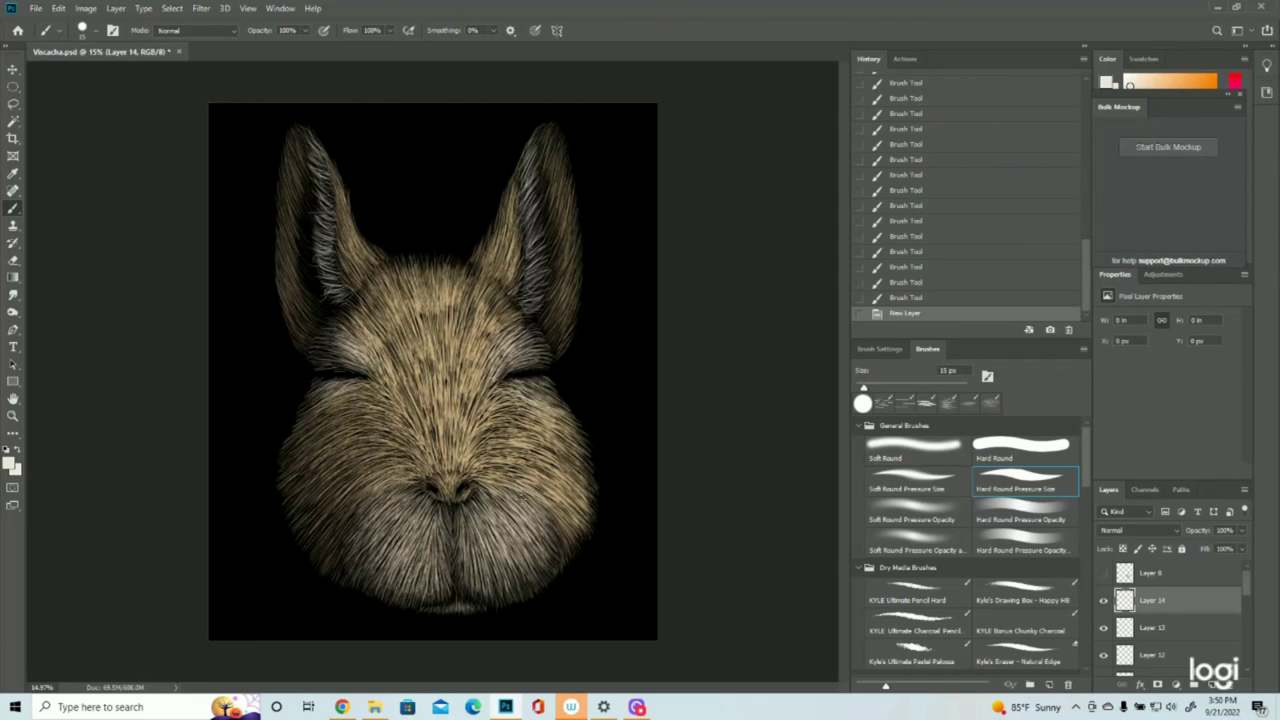
{"action": "left_click_drag", "start_coordinate": [500, 485], "coordinate": [631, 414]}
{"action": "mouse_move", "coordinate": [495, 493]}
{"action": "left_mouse_down"}
{"action": "mouse_move", "coordinate": [645, 487]}
{"action": "mouse_move", "coordinate": [635, 528]}
{"action": "left_mouse_up"}
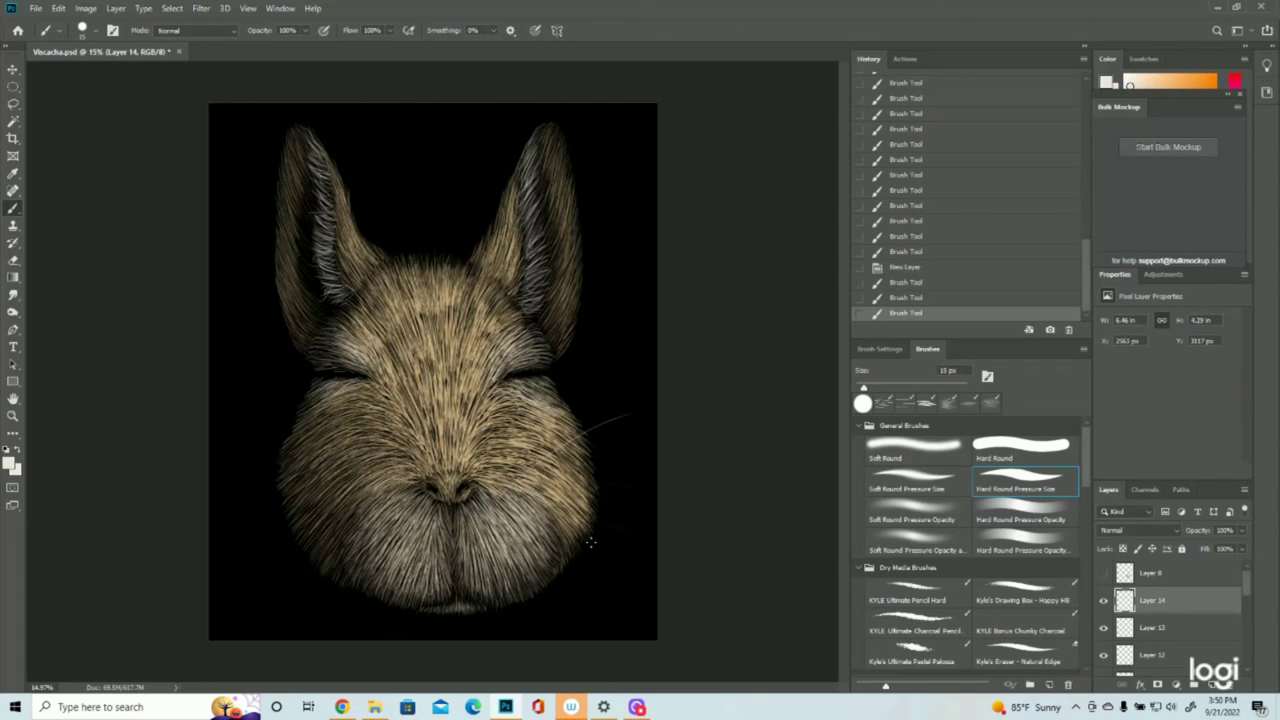
{"action": "left_click", "coordinate": [902, 285]}
{"action": "mouse_move", "coordinate": [484, 523]}
{"action": "left_mouse_down"}
{"action": "mouse_move", "coordinate": [587, 626]}
{"action": "mouse_move", "coordinate": [623, 588]}
{"action": "mouse_move", "coordinate": [622, 516]}
{"action": "left_mouse_up"}
{"action": "mouse_move", "coordinate": [487, 500]}
{"action": "left_mouse_down"}
{"action": "mouse_move", "coordinate": [632, 494]}
{"action": "mouse_move", "coordinate": [630, 477]}
{"action": "left_mouse_up"}
{"action": "left_click_drag", "start_coordinate": [485, 490], "coordinate": [628, 492]}
{"action": "mouse_move", "coordinate": [484, 488]}
{"action": "left_mouse_down"}
{"action": "mouse_move", "coordinate": [594, 482]}
{"action": "mouse_move", "coordinate": [498, 521]}
{"action": "mouse_move", "coordinate": [636, 460]}
{"action": "left_mouse_up"}
{"action": "left_click_drag", "start_coordinate": [518, 436], "coordinate": [592, 372]}
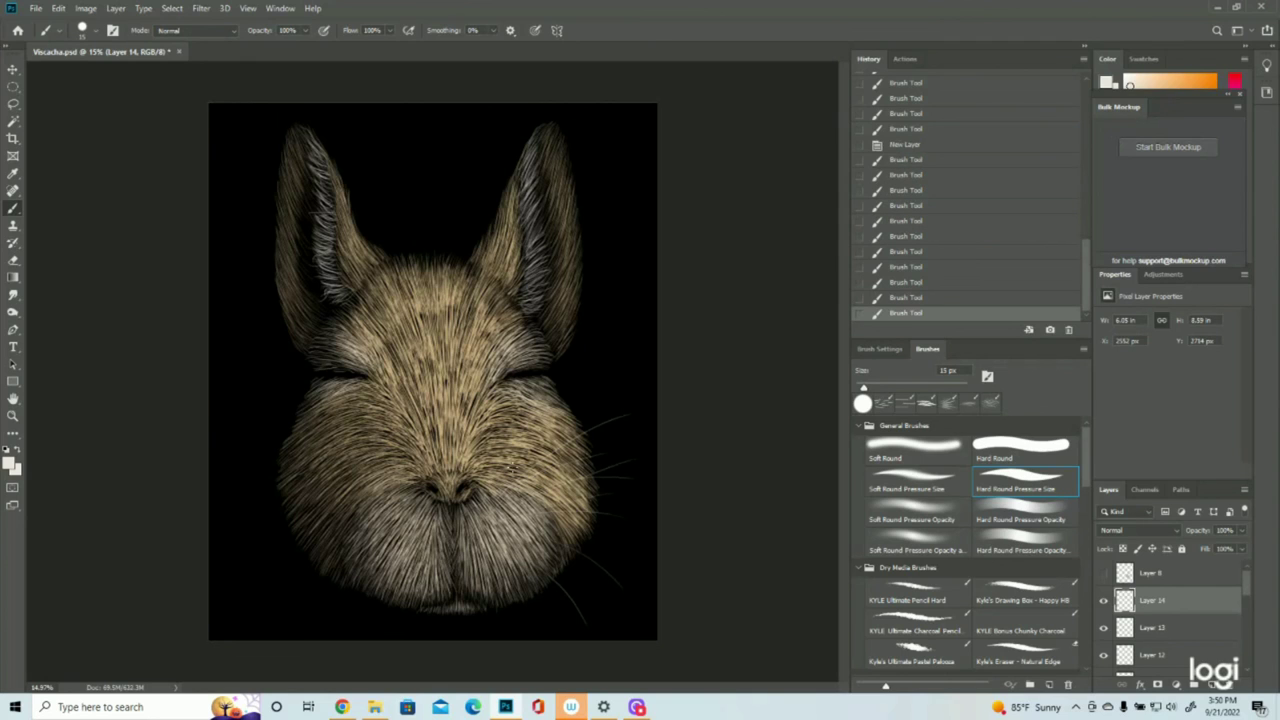
{"action": "left_click_drag", "start_coordinate": [488, 506], "coordinate": [590, 385]}
{"action": "mouse_move", "coordinate": [510, 535]}
{"action": "left_mouse_down"}
{"action": "mouse_move", "coordinate": [622, 587]}
{"action": "mouse_move", "coordinate": [622, 611]}
{"action": "mouse_move", "coordinate": [636, 597]}
{"action": "left_mouse_up"}
Step: Paint long off-white whiskers reaching outward past the left-hand cheek onto the black background, redoing one misplaced stroke
{"action": "left_click_drag", "start_coordinate": [308, 432], "coordinate": [261, 411]}
{"action": "mouse_move", "coordinate": [322, 538]}
{"action": "left_mouse_down"}
{"action": "mouse_move", "coordinate": [262, 555]}
{"action": "mouse_move", "coordinate": [219, 546]}
{"action": "left_mouse_up"}
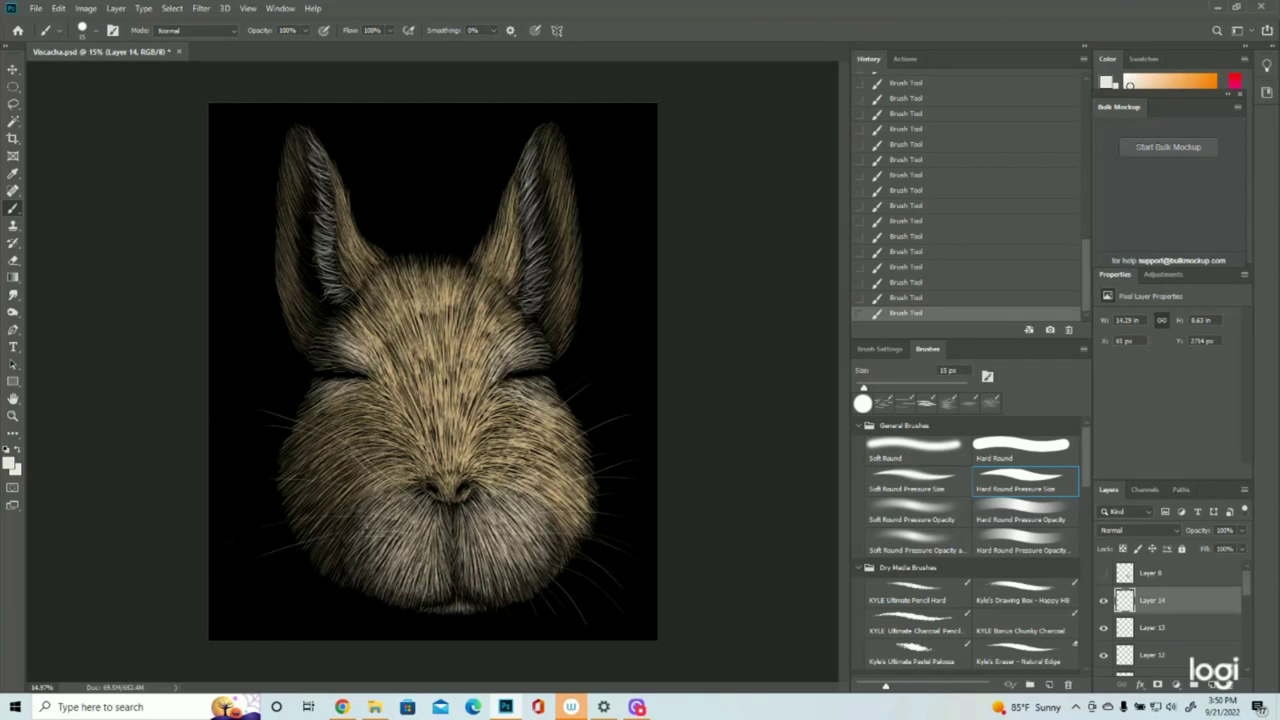
{"action": "left_click_drag", "start_coordinate": [372, 506], "coordinate": [274, 499]}
{"action": "left_click", "coordinate": [910, 298]}
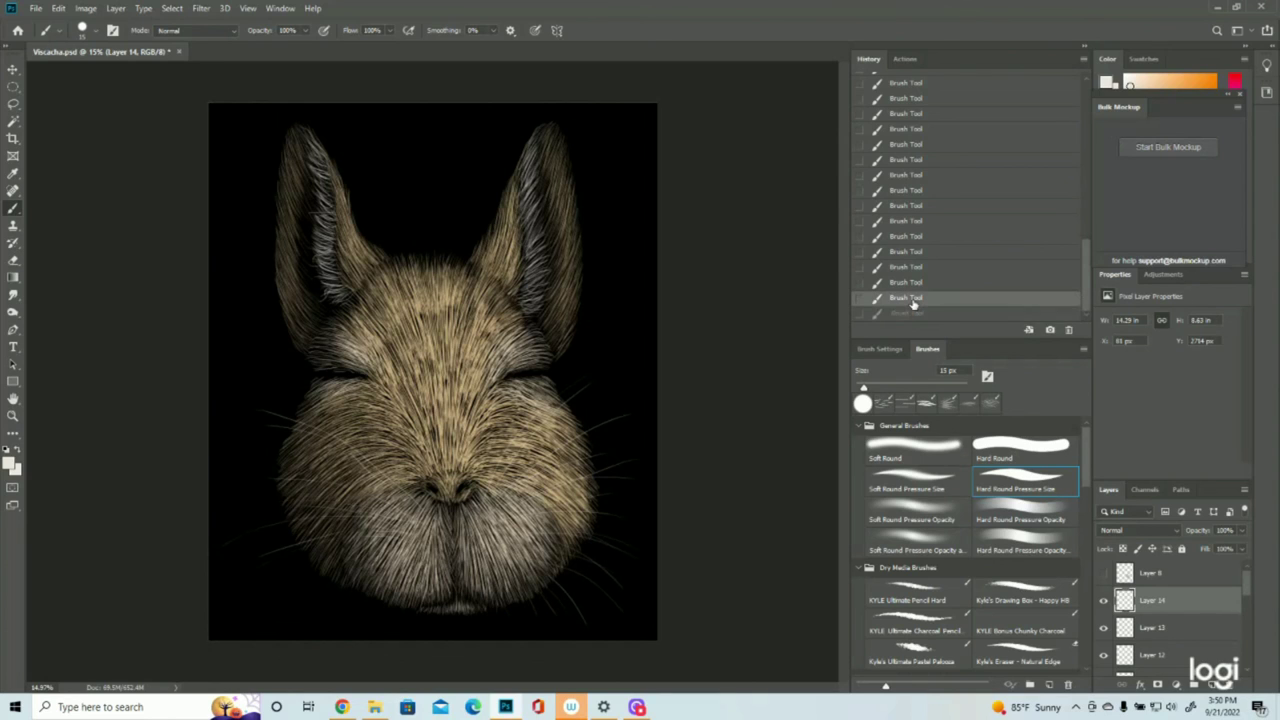
{"action": "left_click_drag", "start_coordinate": [372, 492], "coordinate": [236, 484]}
{"action": "mouse_move", "coordinate": [402, 508]}
{"action": "left_mouse_down"}
{"action": "mouse_move", "coordinate": [342, 474]}
{"action": "mouse_move", "coordinate": [244, 461]}
{"action": "left_mouse_up"}
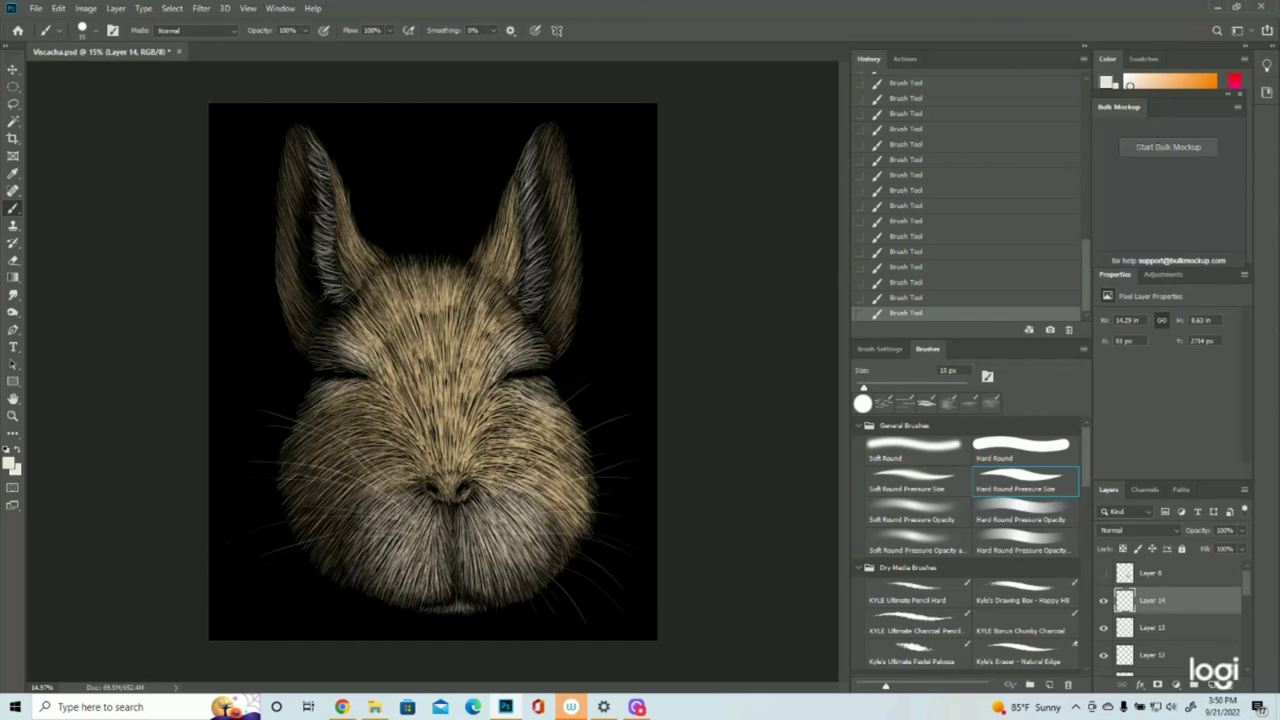
{"action": "left_click_drag", "start_coordinate": [318, 501], "coordinate": [236, 511]}
Step: Paint long off-white whiskers sweeping down and outward from the lower left-hand muzzle, and undo the last one beneath the chin
{"action": "left_click_drag", "start_coordinate": [410, 548], "coordinate": [301, 597]}
{"action": "left_click_drag", "start_coordinate": [398, 550], "coordinate": [321, 623]}
{"action": "left_click_drag", "start_coordinate": [380, 558], "coordinate": [278, 588]}
{"action": "mouse_move", "coordinate": [406, 567]}
{"action": "left_mouse_down"}
{"action": "mouse_move", "coordinate": [364, 617]}
{"action": "mouse_move", "coordinate": [396, 597]}
{"action": "mouse_move", "coordinate": [386, 636]}
{"action": "left_mouse_up"}
{"action": "key", "text": "ctrl+z"}
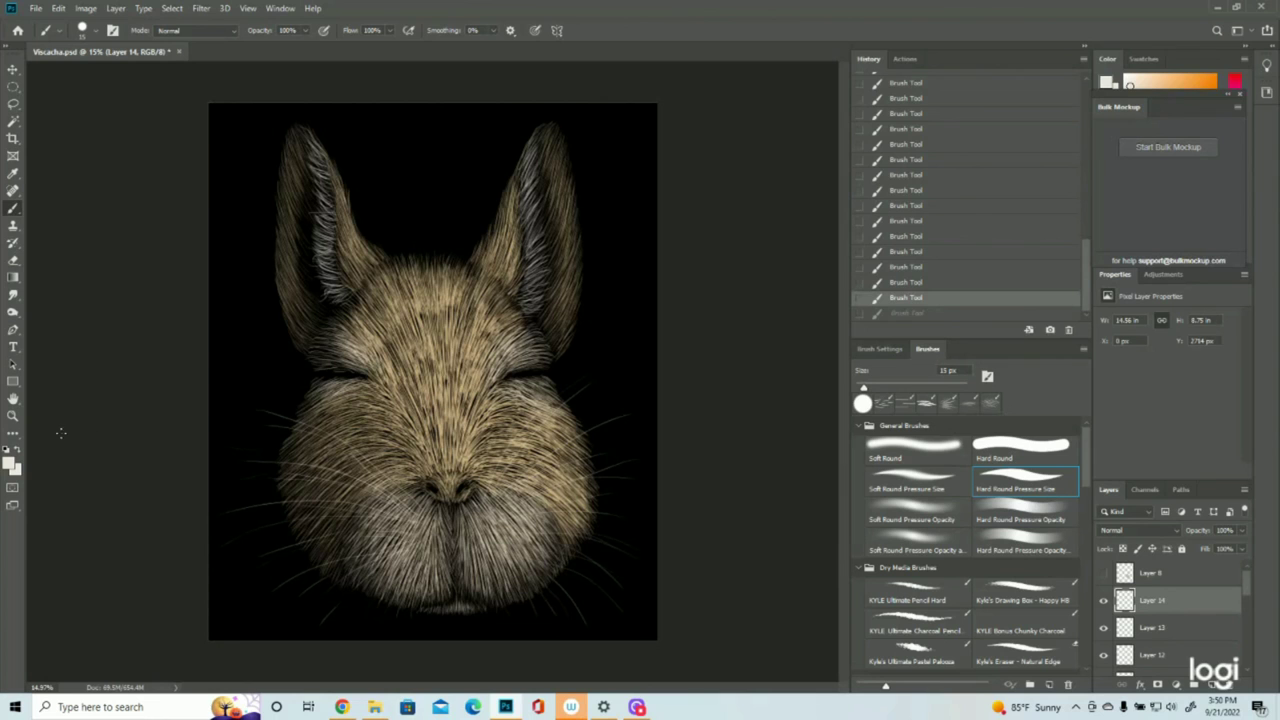
{"action": "left_click", "coordinate": [13, 416]}
{"action": "left_click_drag", "start_coordinate": [550, 335], "coordinate": [501, 331]}
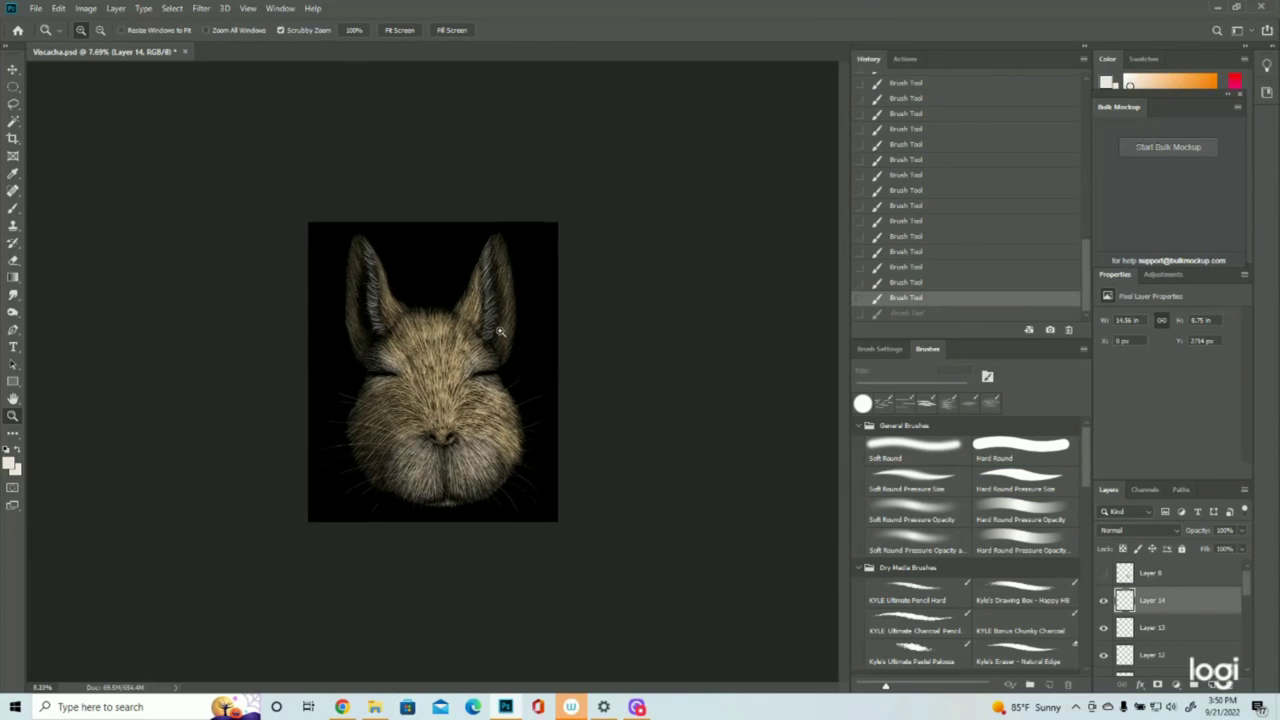
{"action": "left_click", "coordinate": [500, 332]}
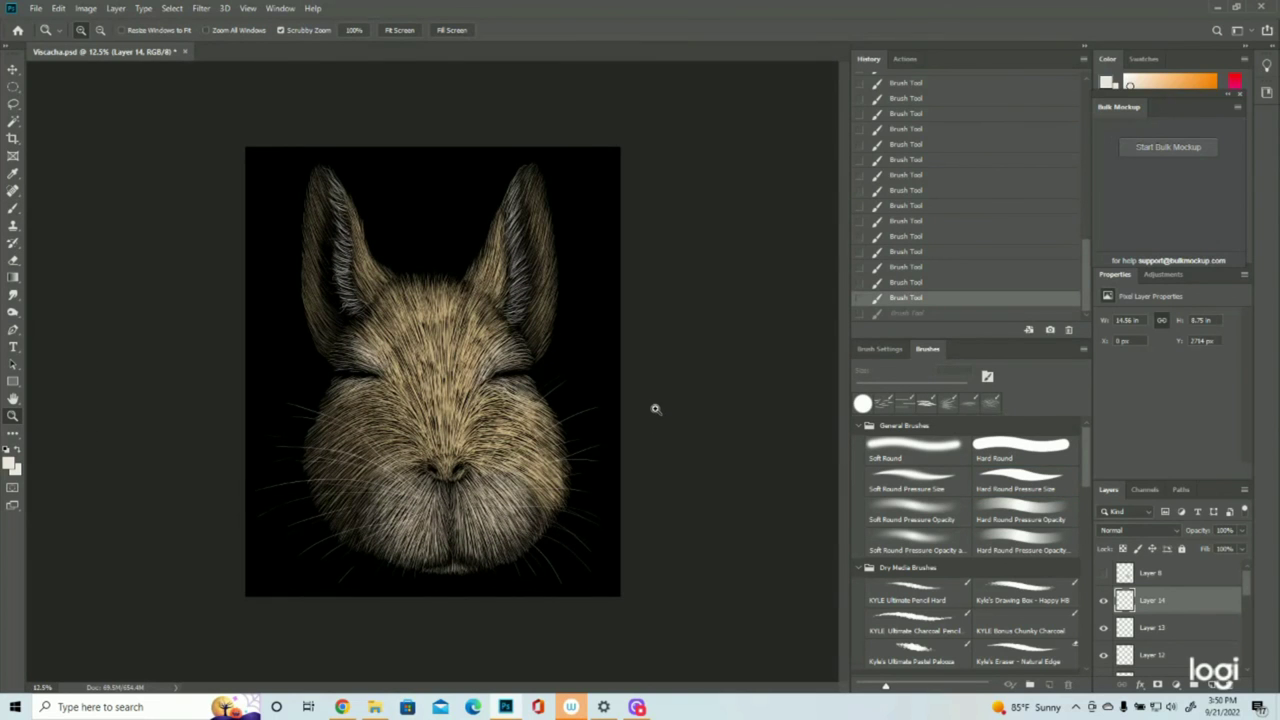